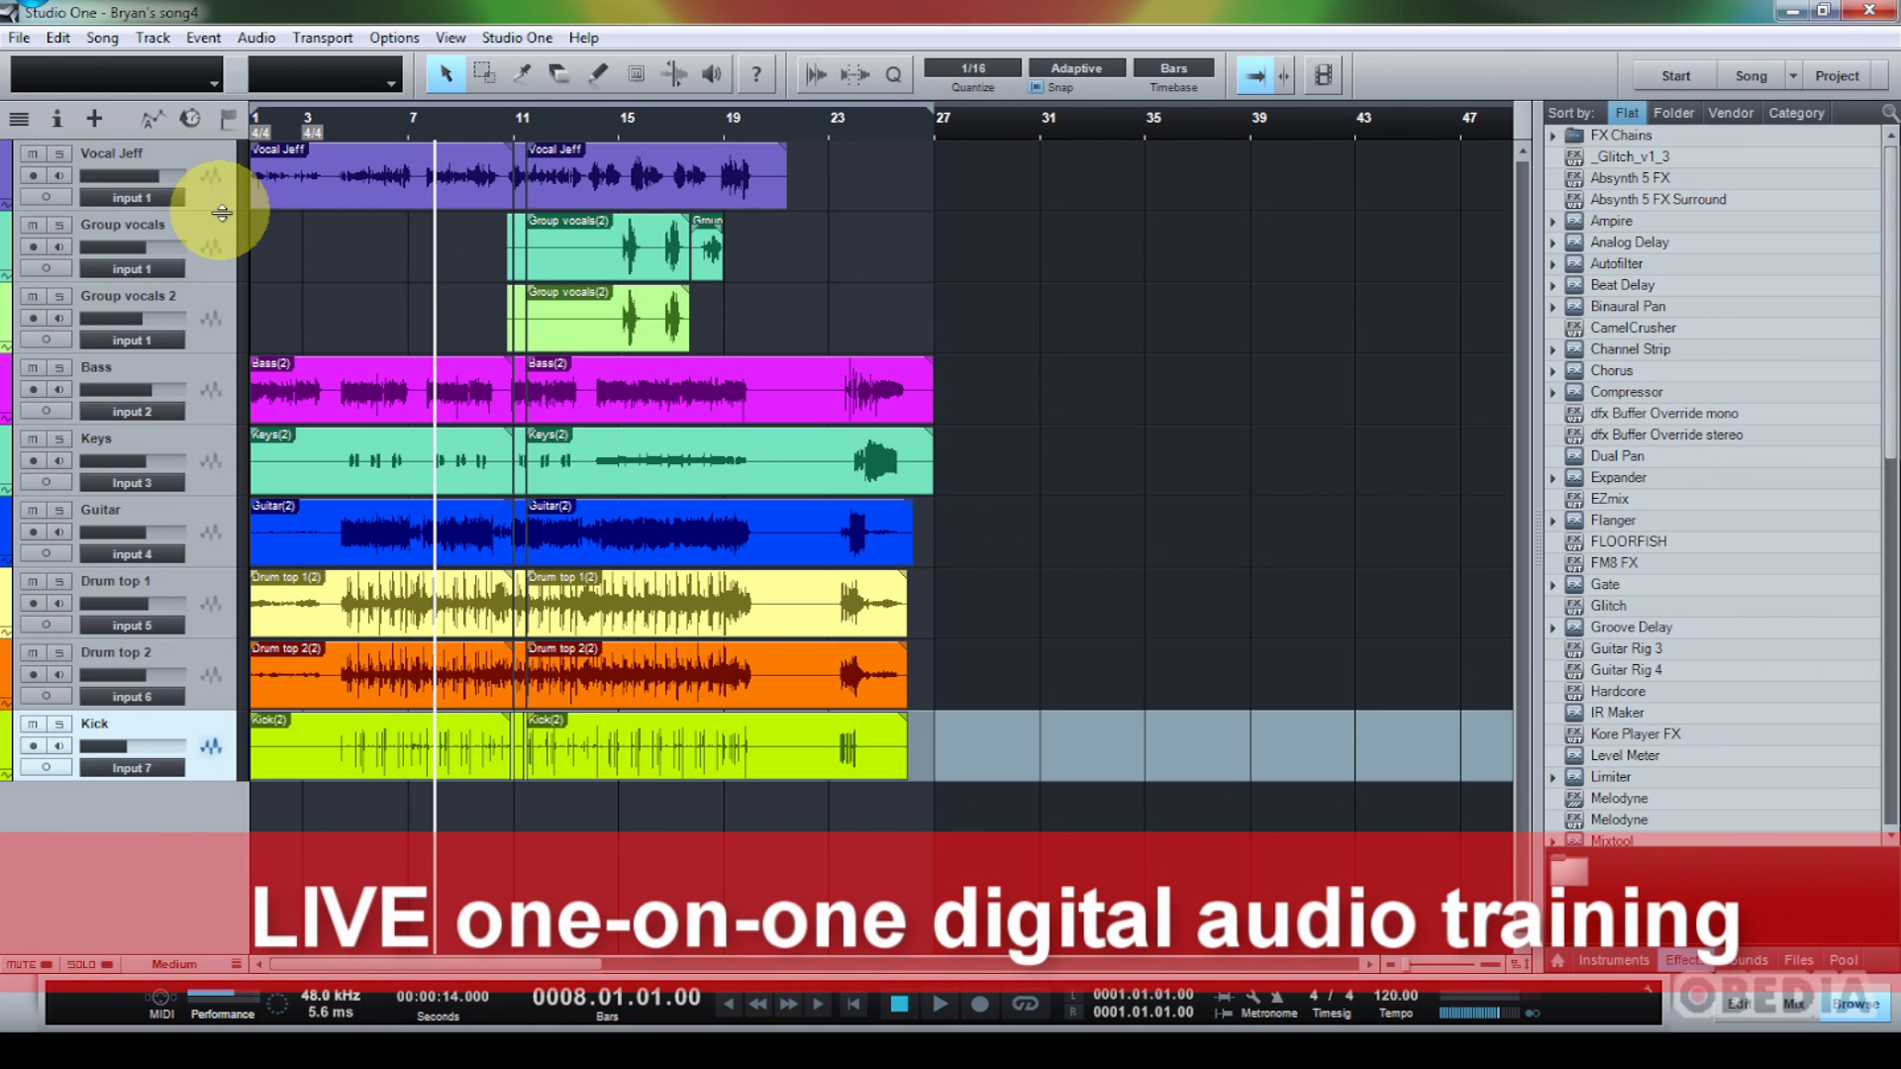
Enlarge the Vocal Jeff track, zoom the timeline, and bring up options for its first event.
drag(221, 213, 211, 371)
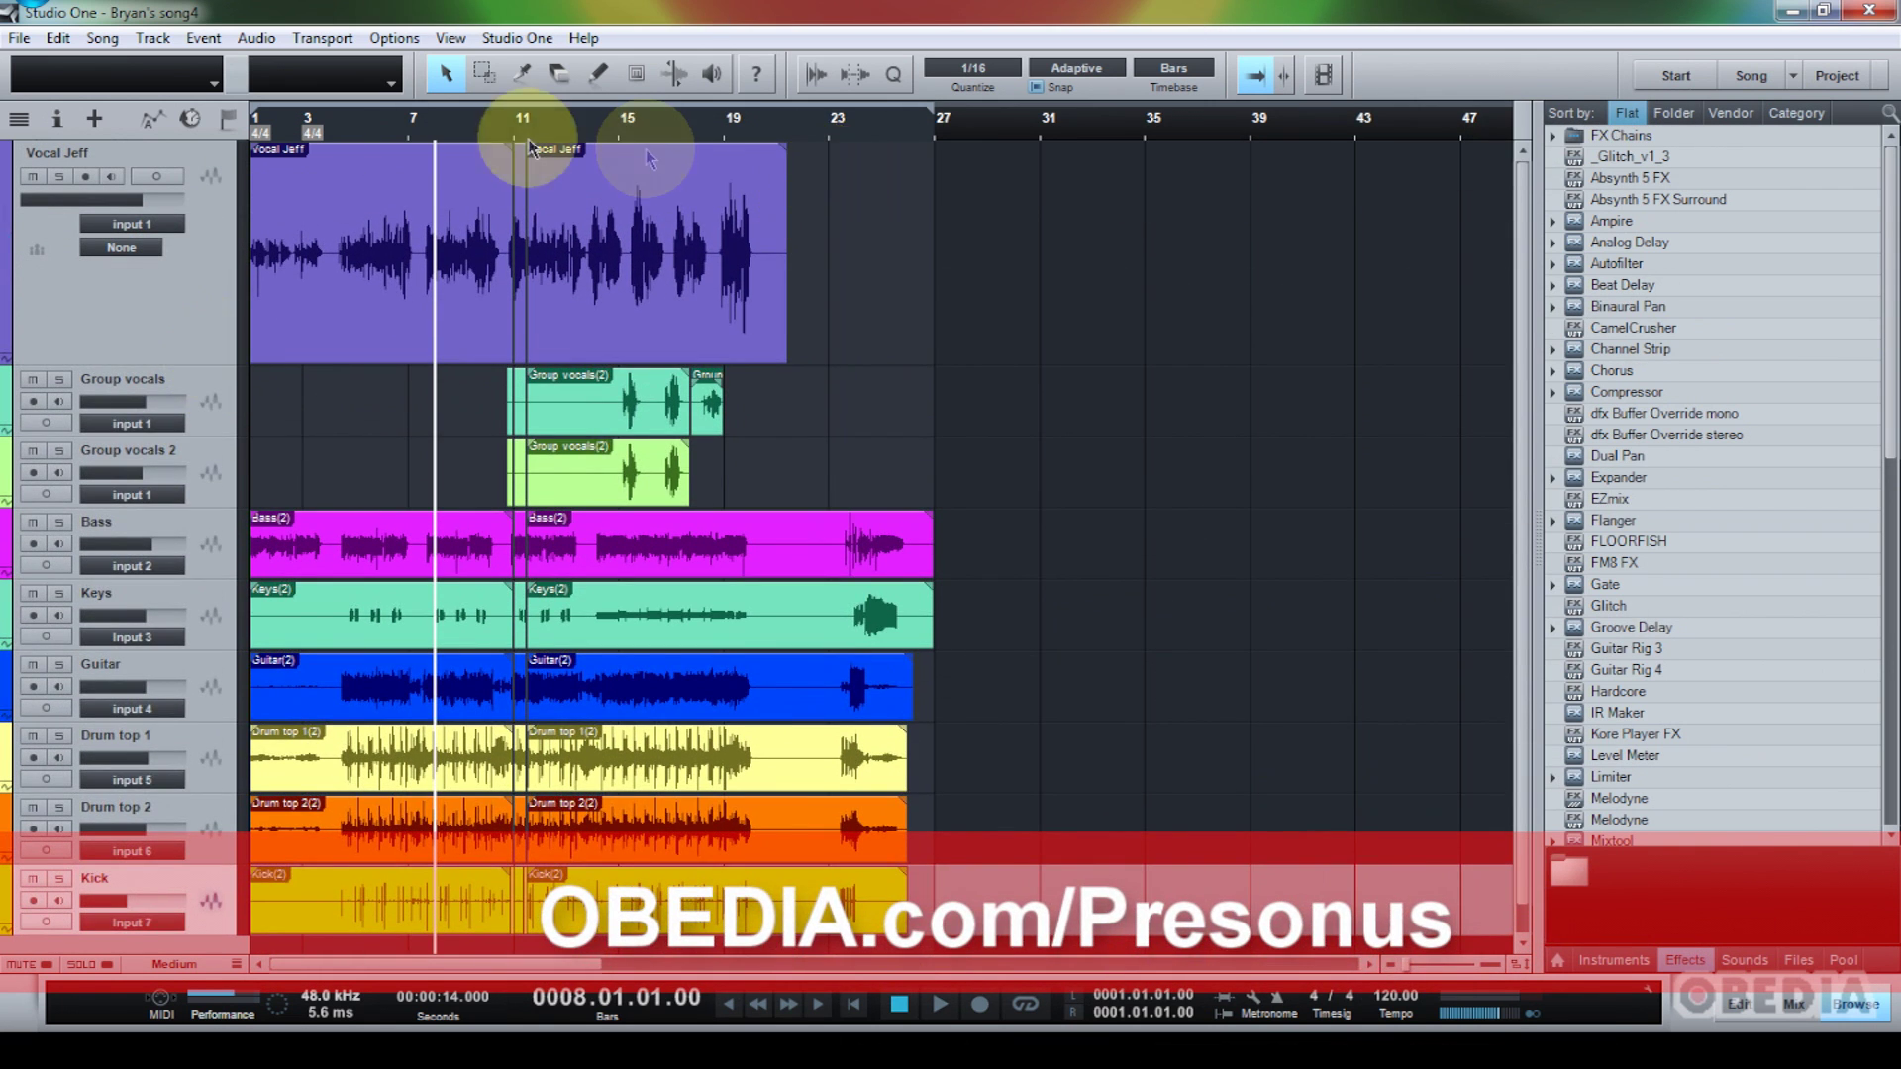
scroll(459, 126, up, 3)
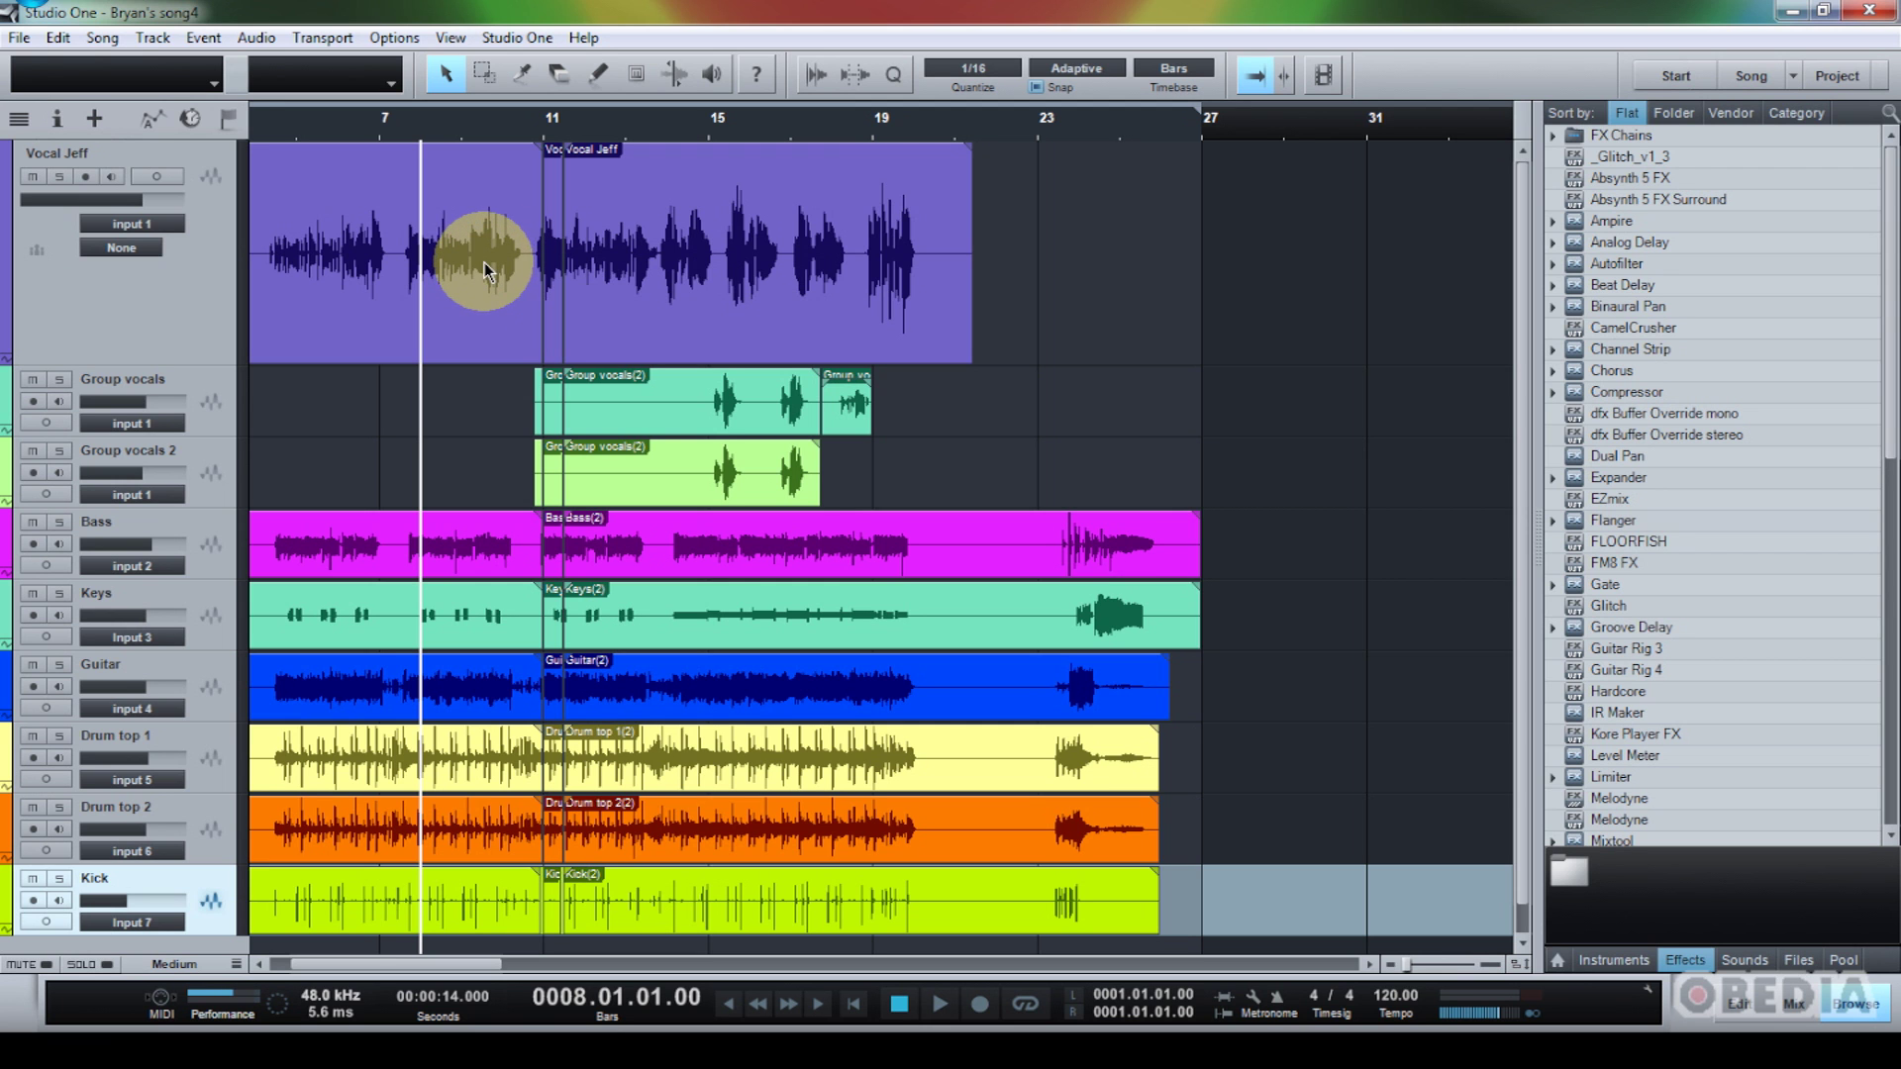
click(480, 282)
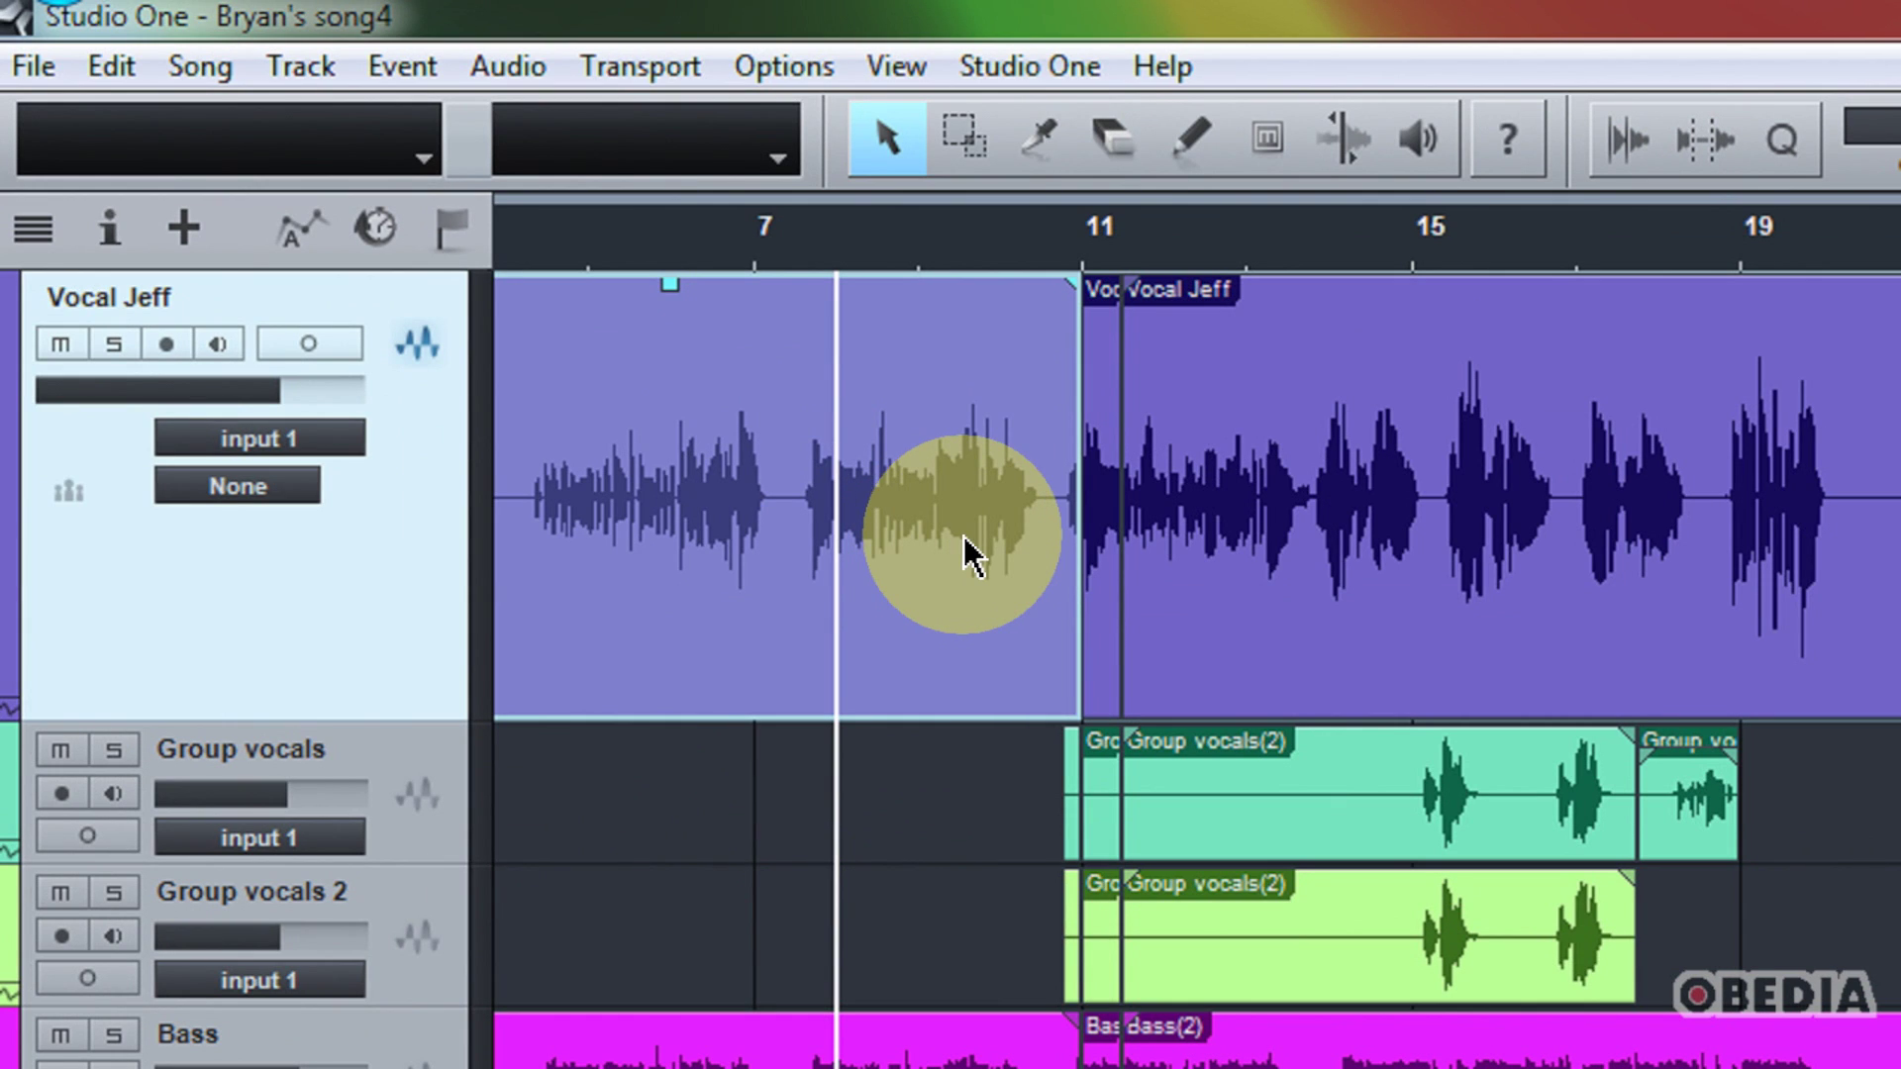
right_click(1103, 542)
Open the Vocal Jeff event with Audio > Edit with Melodyne.
mouse_move(938, 1068)
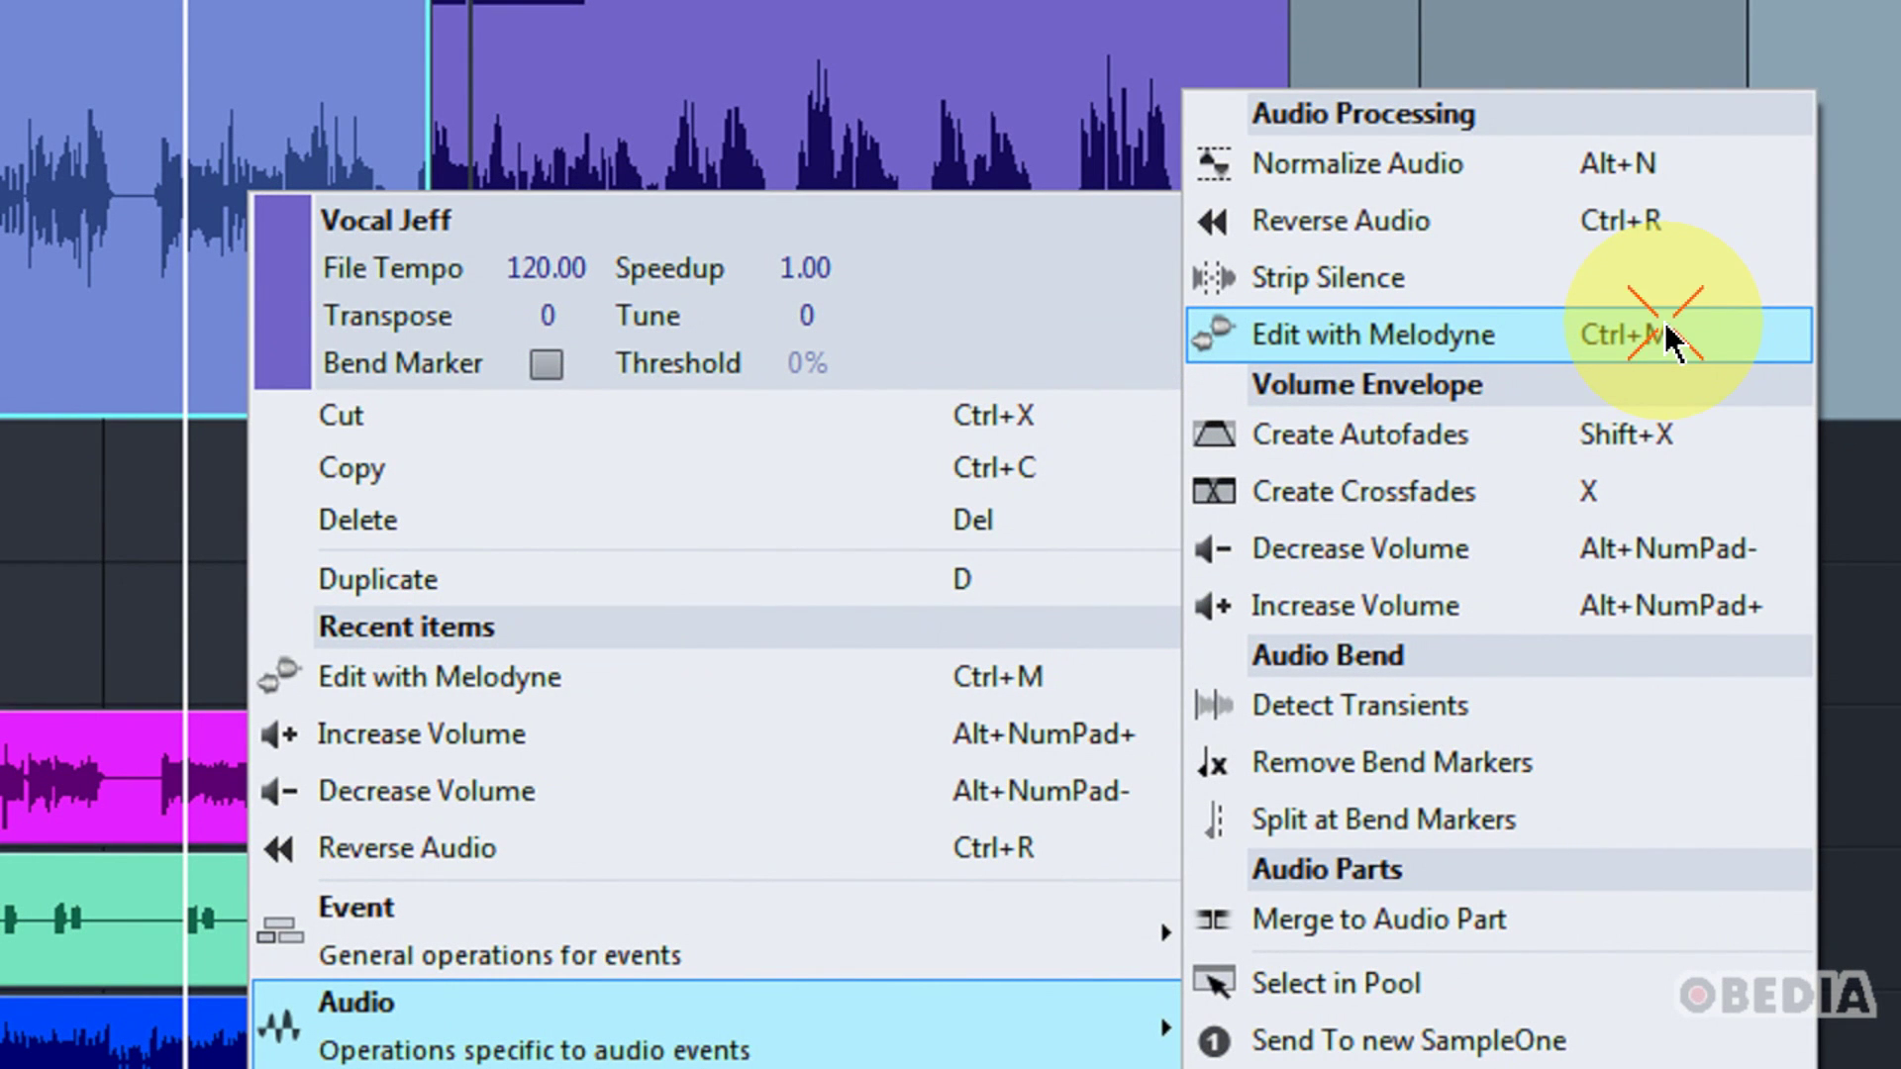
click(1667, 331)
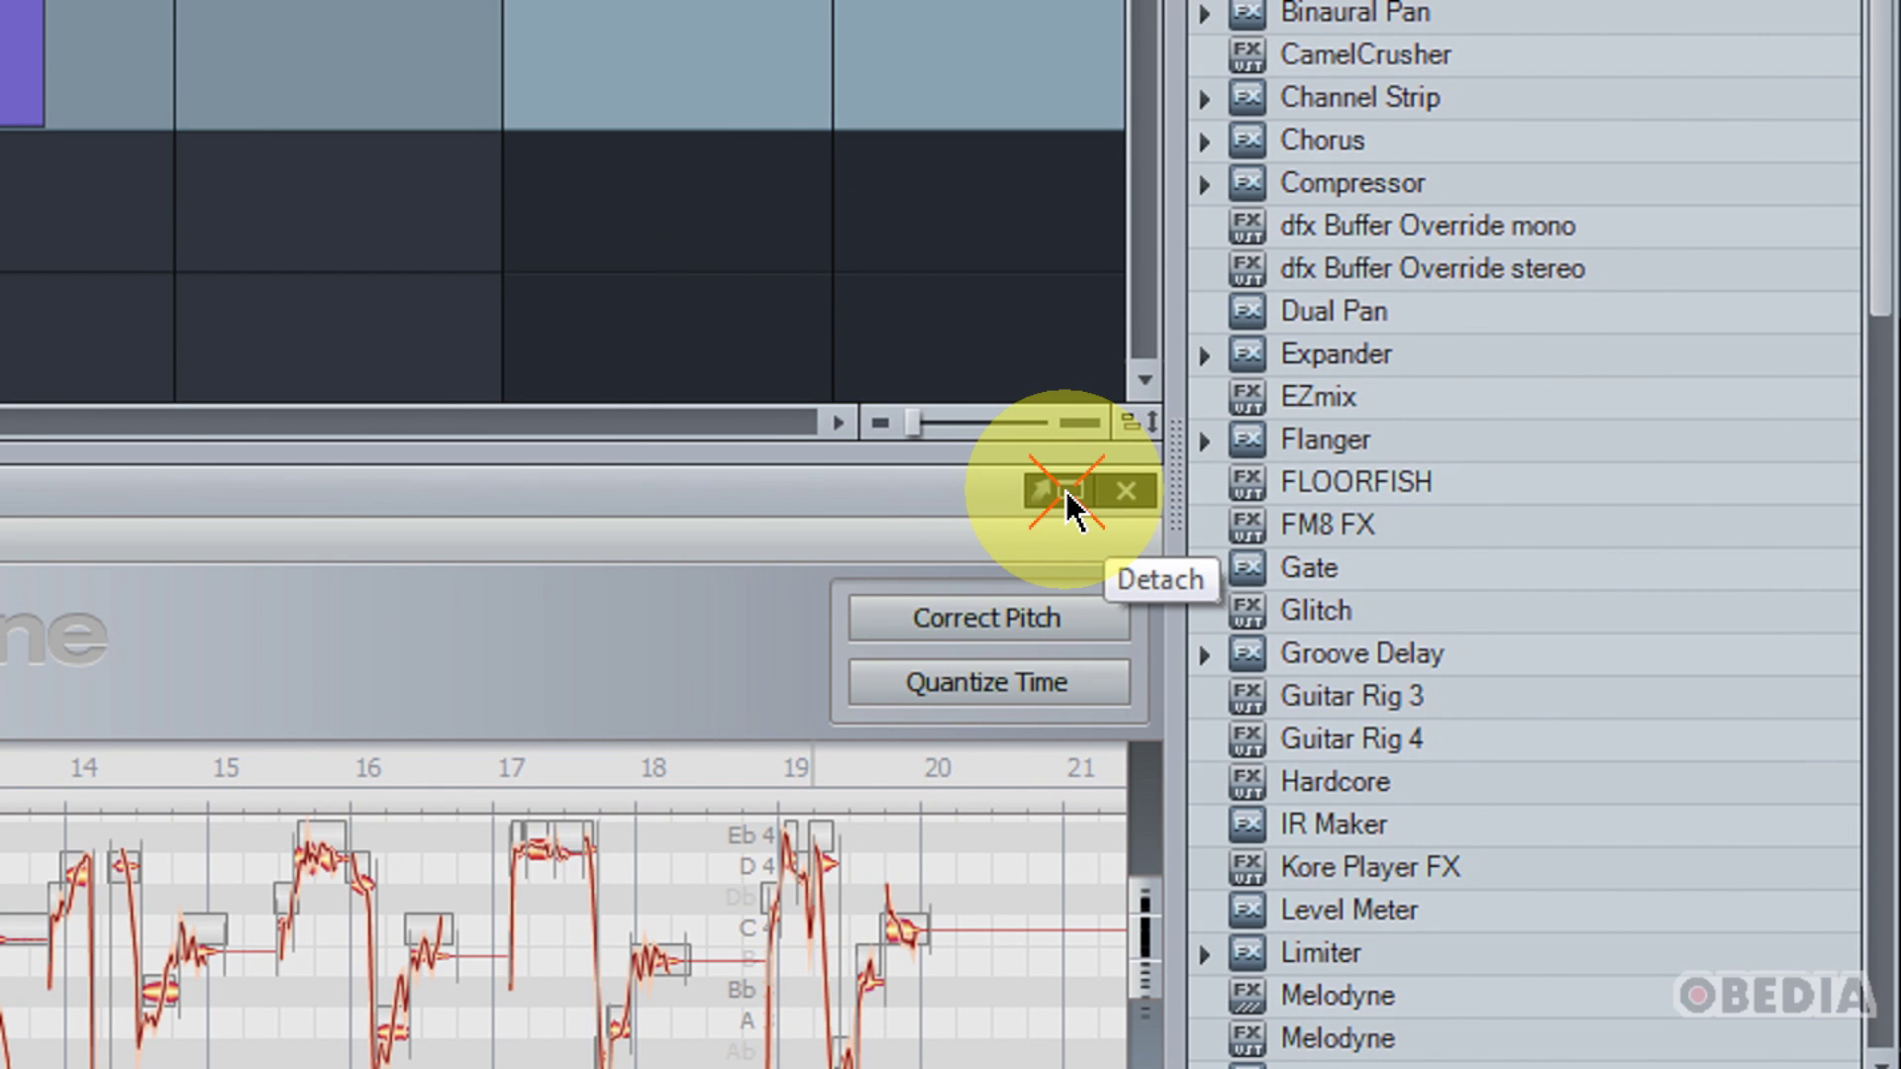
Detach the Vocal Jeff Melodyne editor into its own floating window.
click(1048, 495)
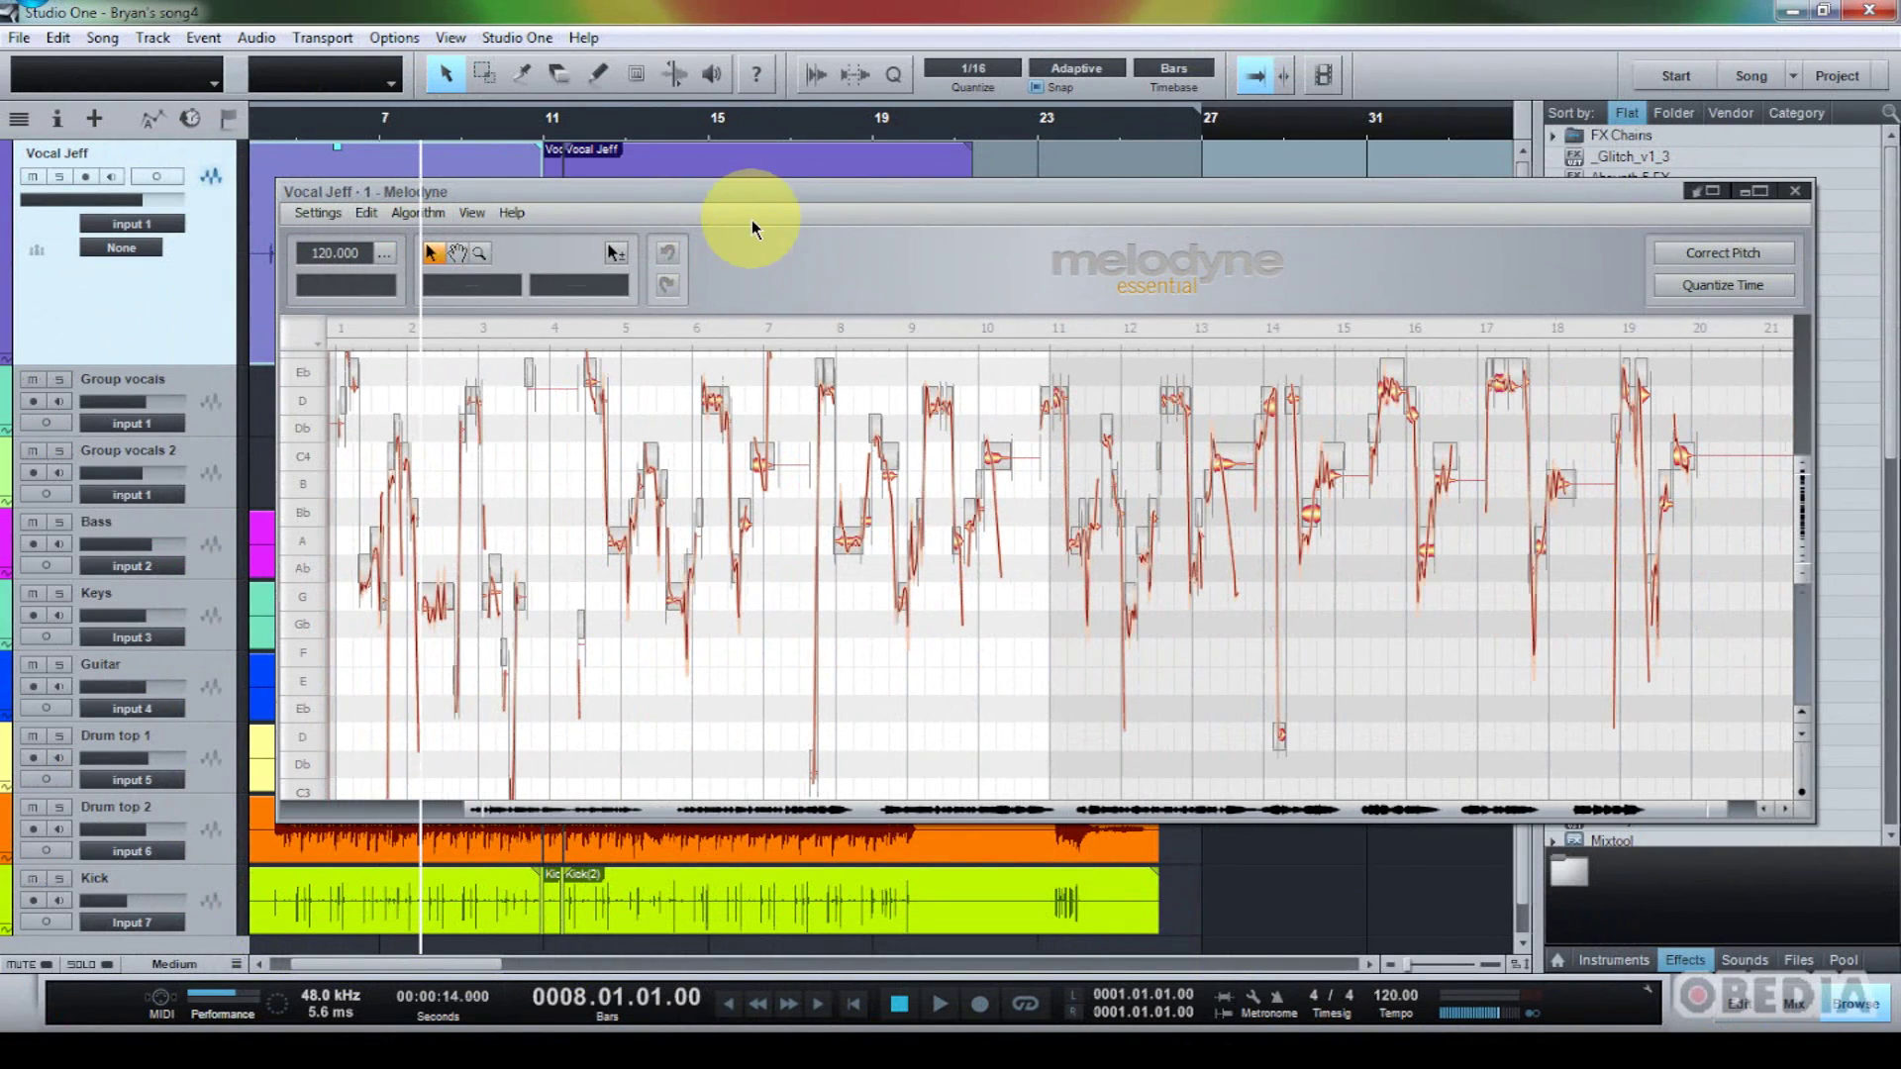
Move the Melodyne window left over the arrangement and select a vocal note blob.
drag(764, 191, 679, 199)
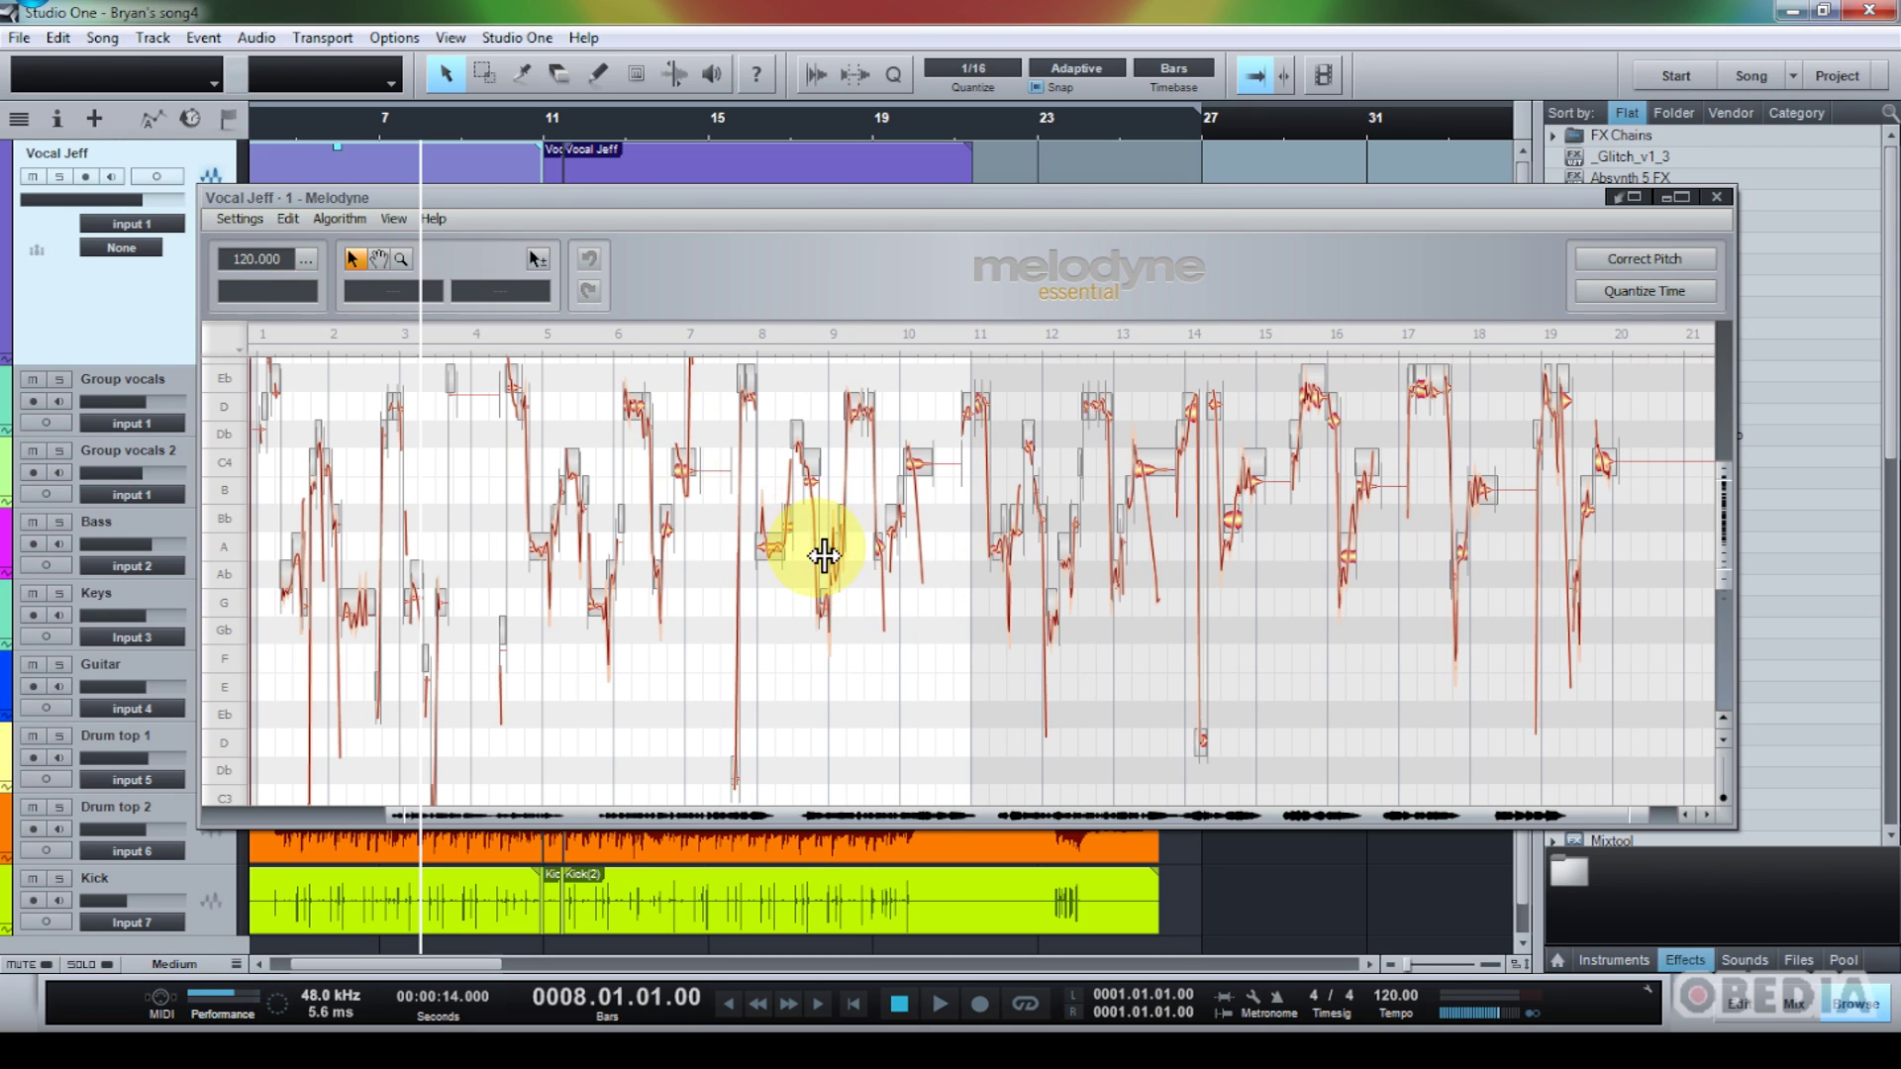
click(624, 410)
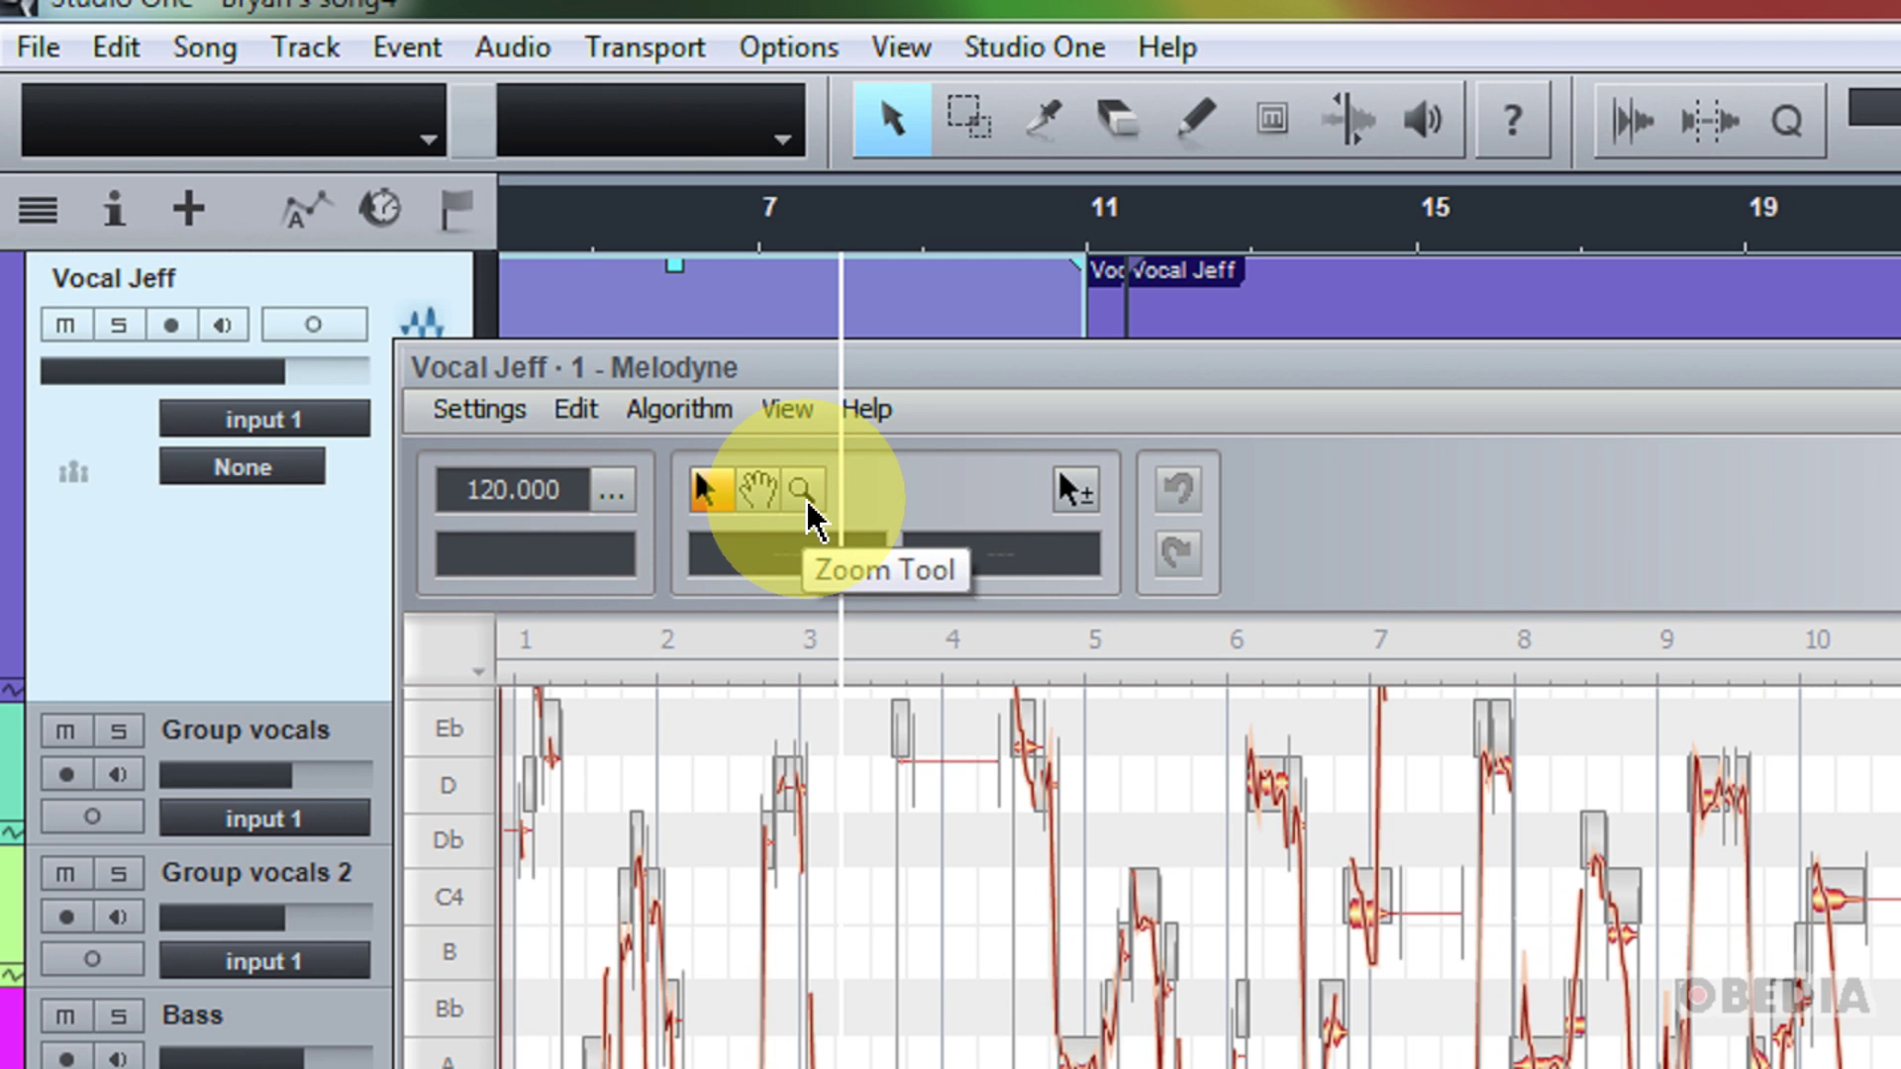
Zoom into the notes around bar 9 and pan to show bars 8–10.
click(804, 500)
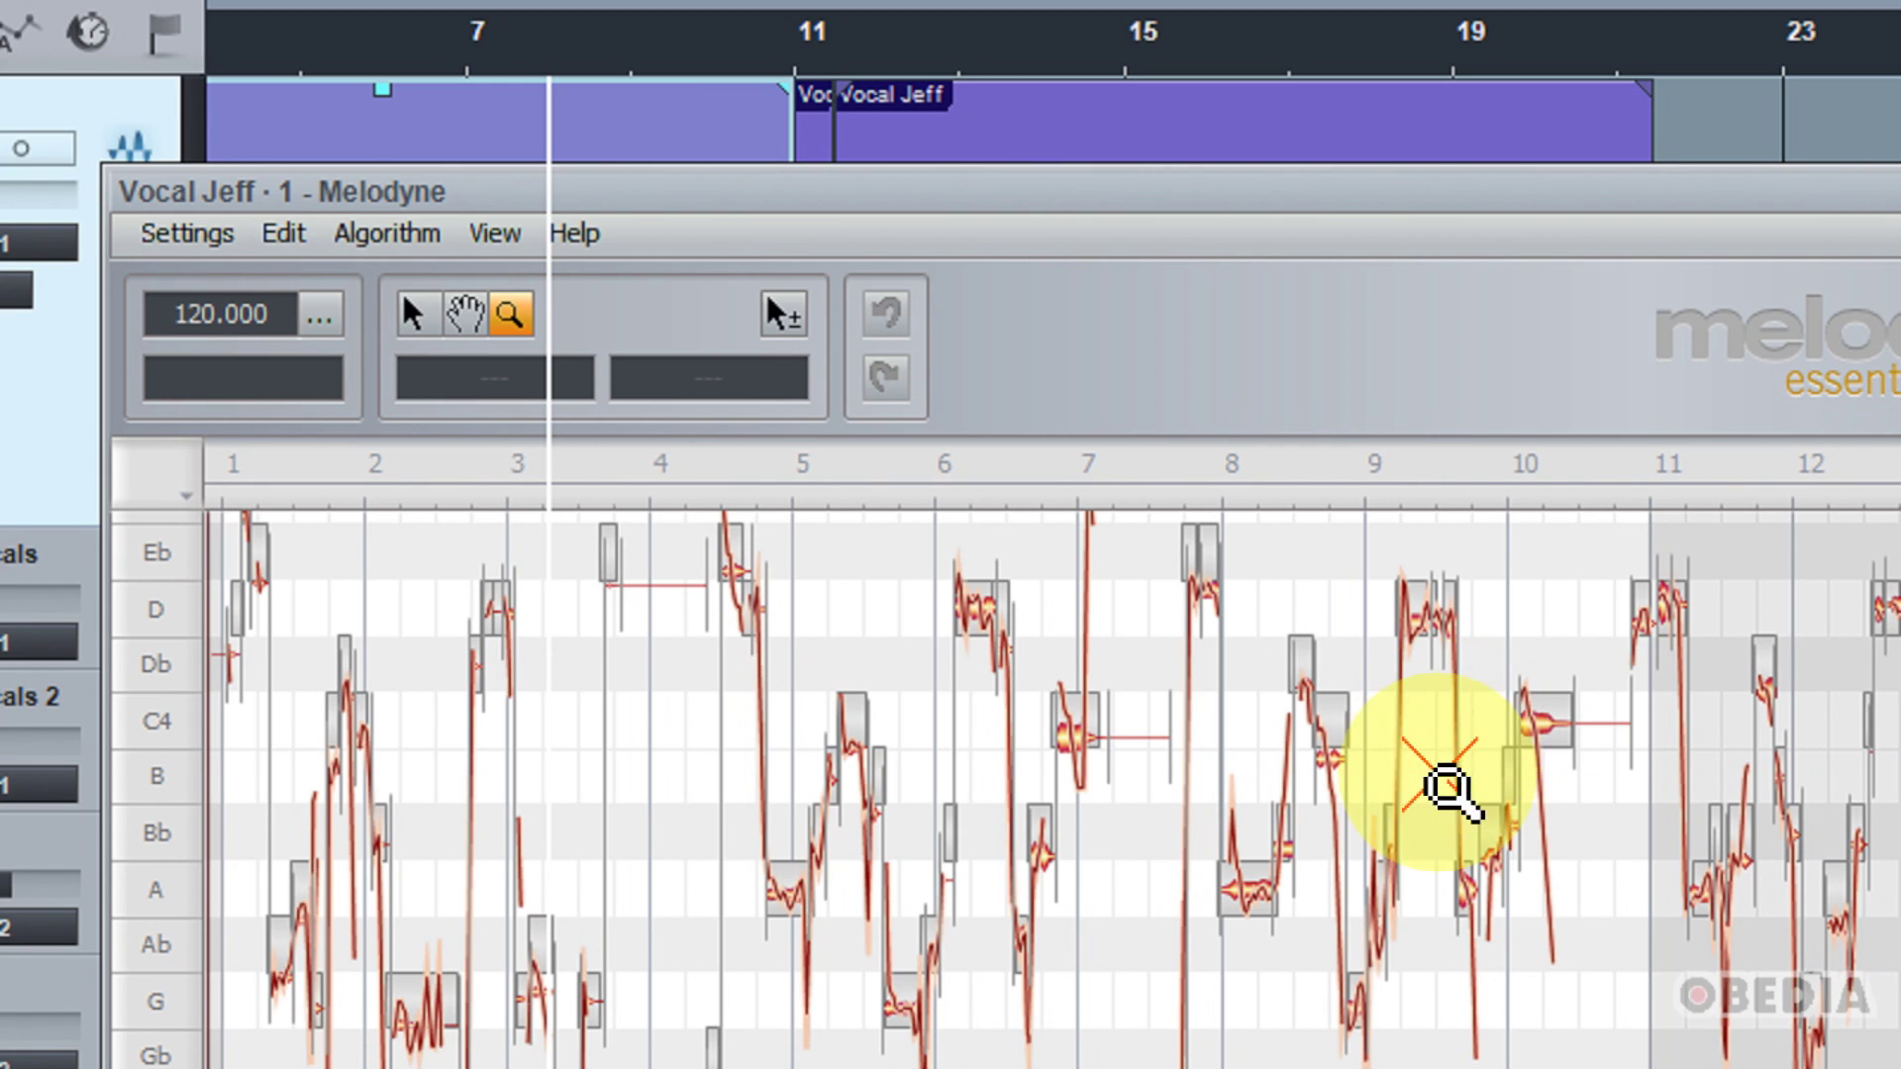
drag(1448, 792, 1155, 775)
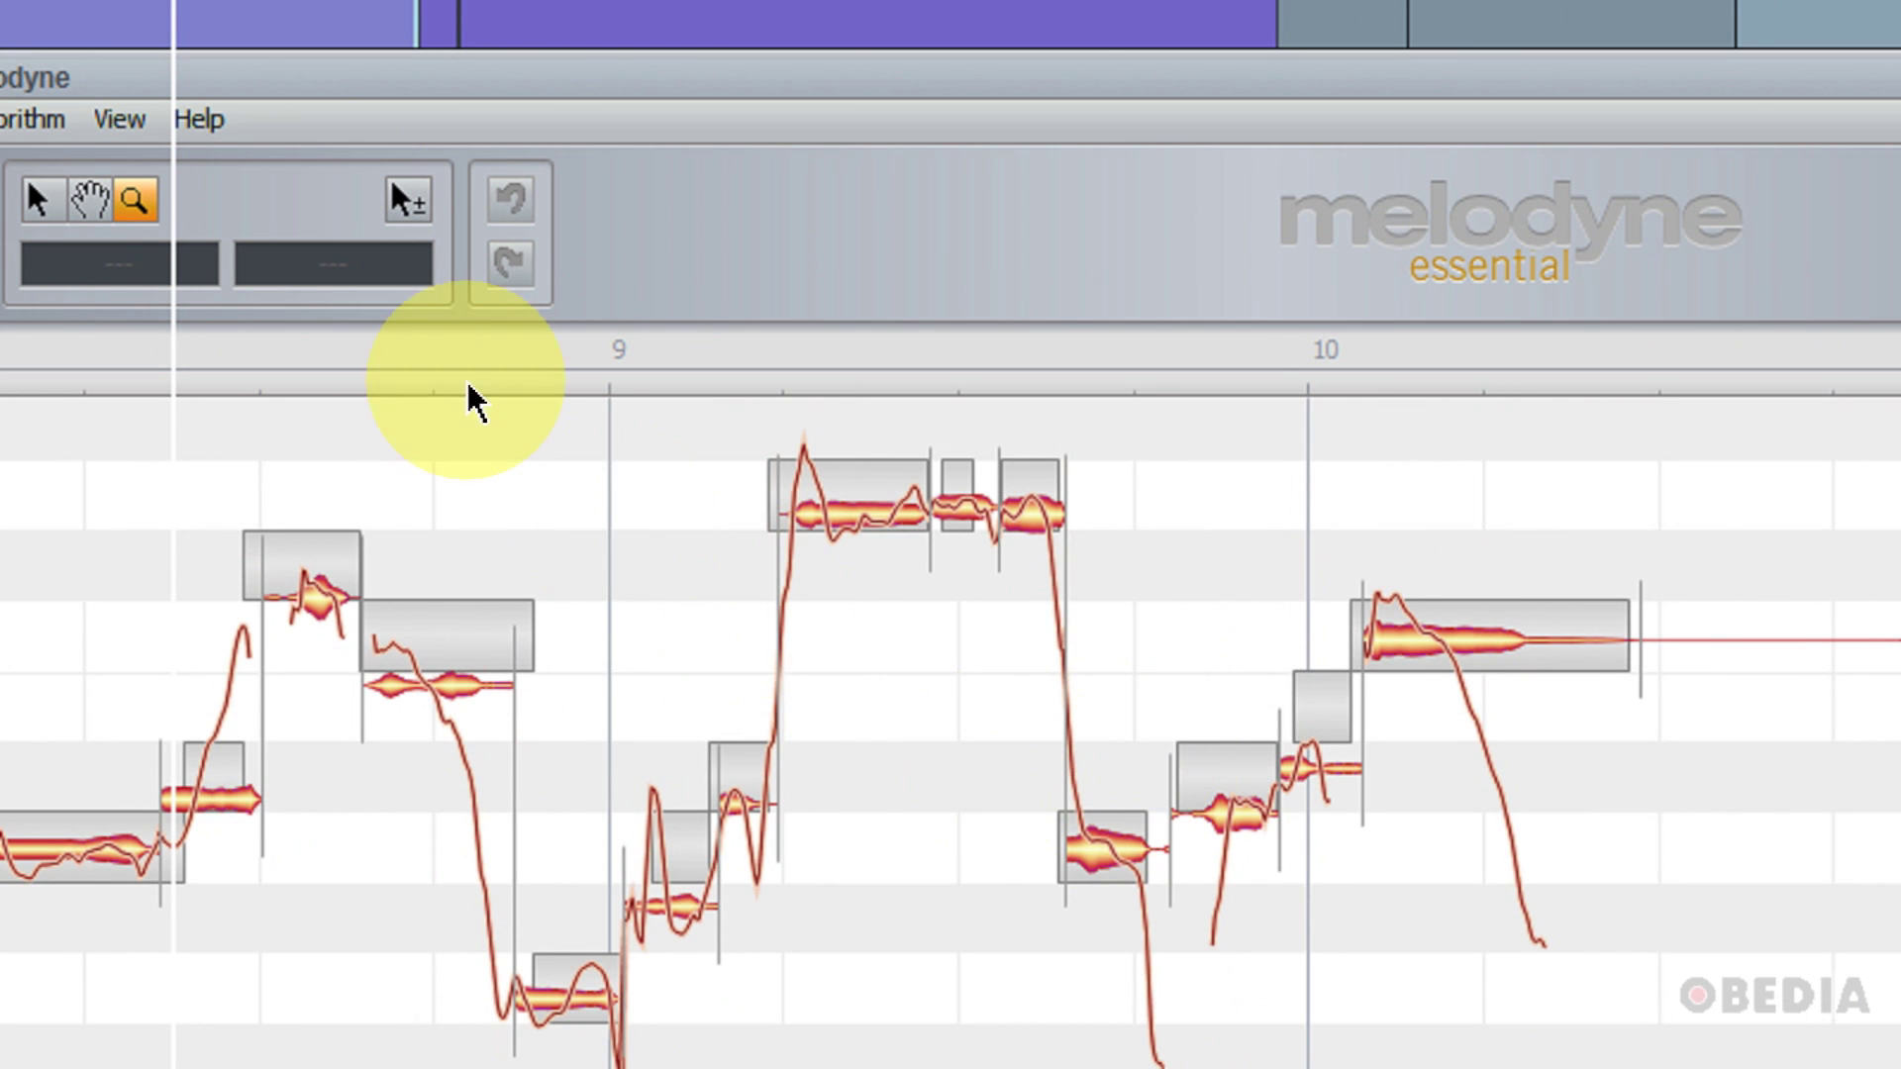
click(89, 199)
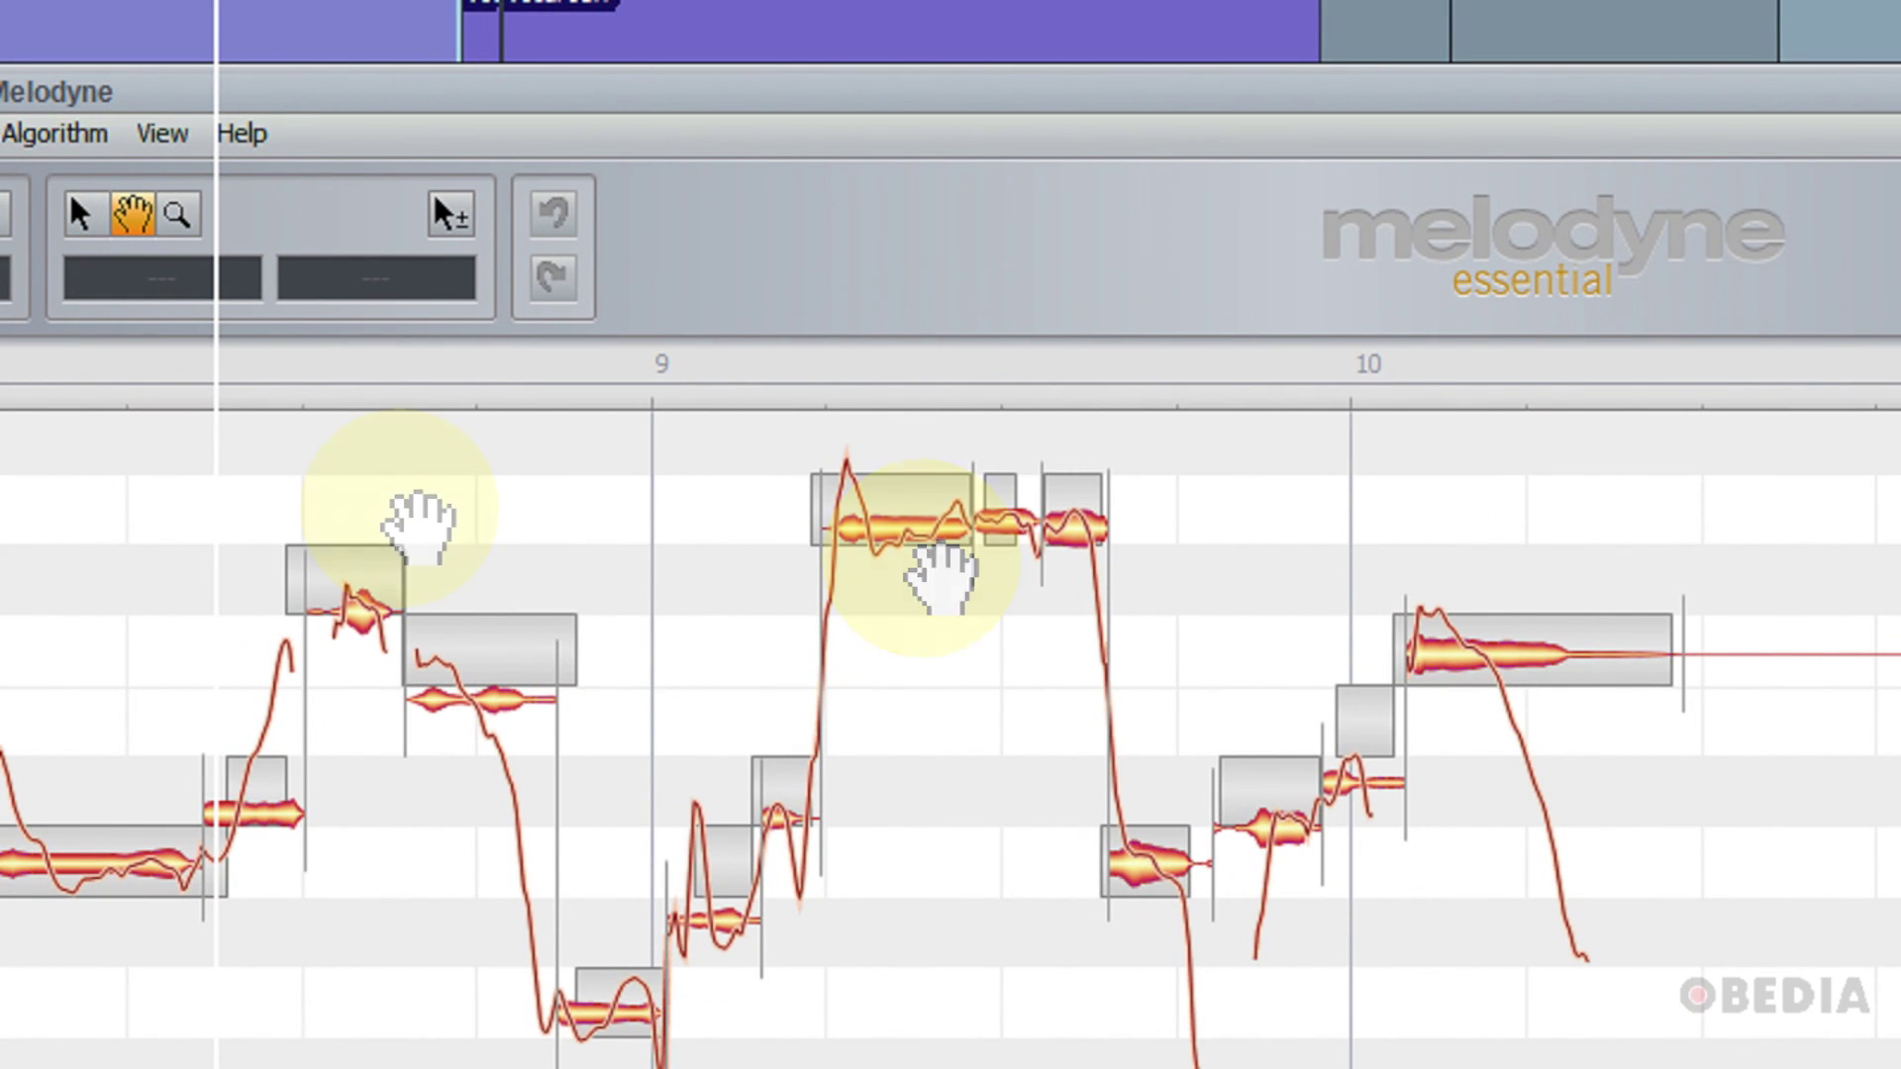
drag(1283, 643, 1364, 744)
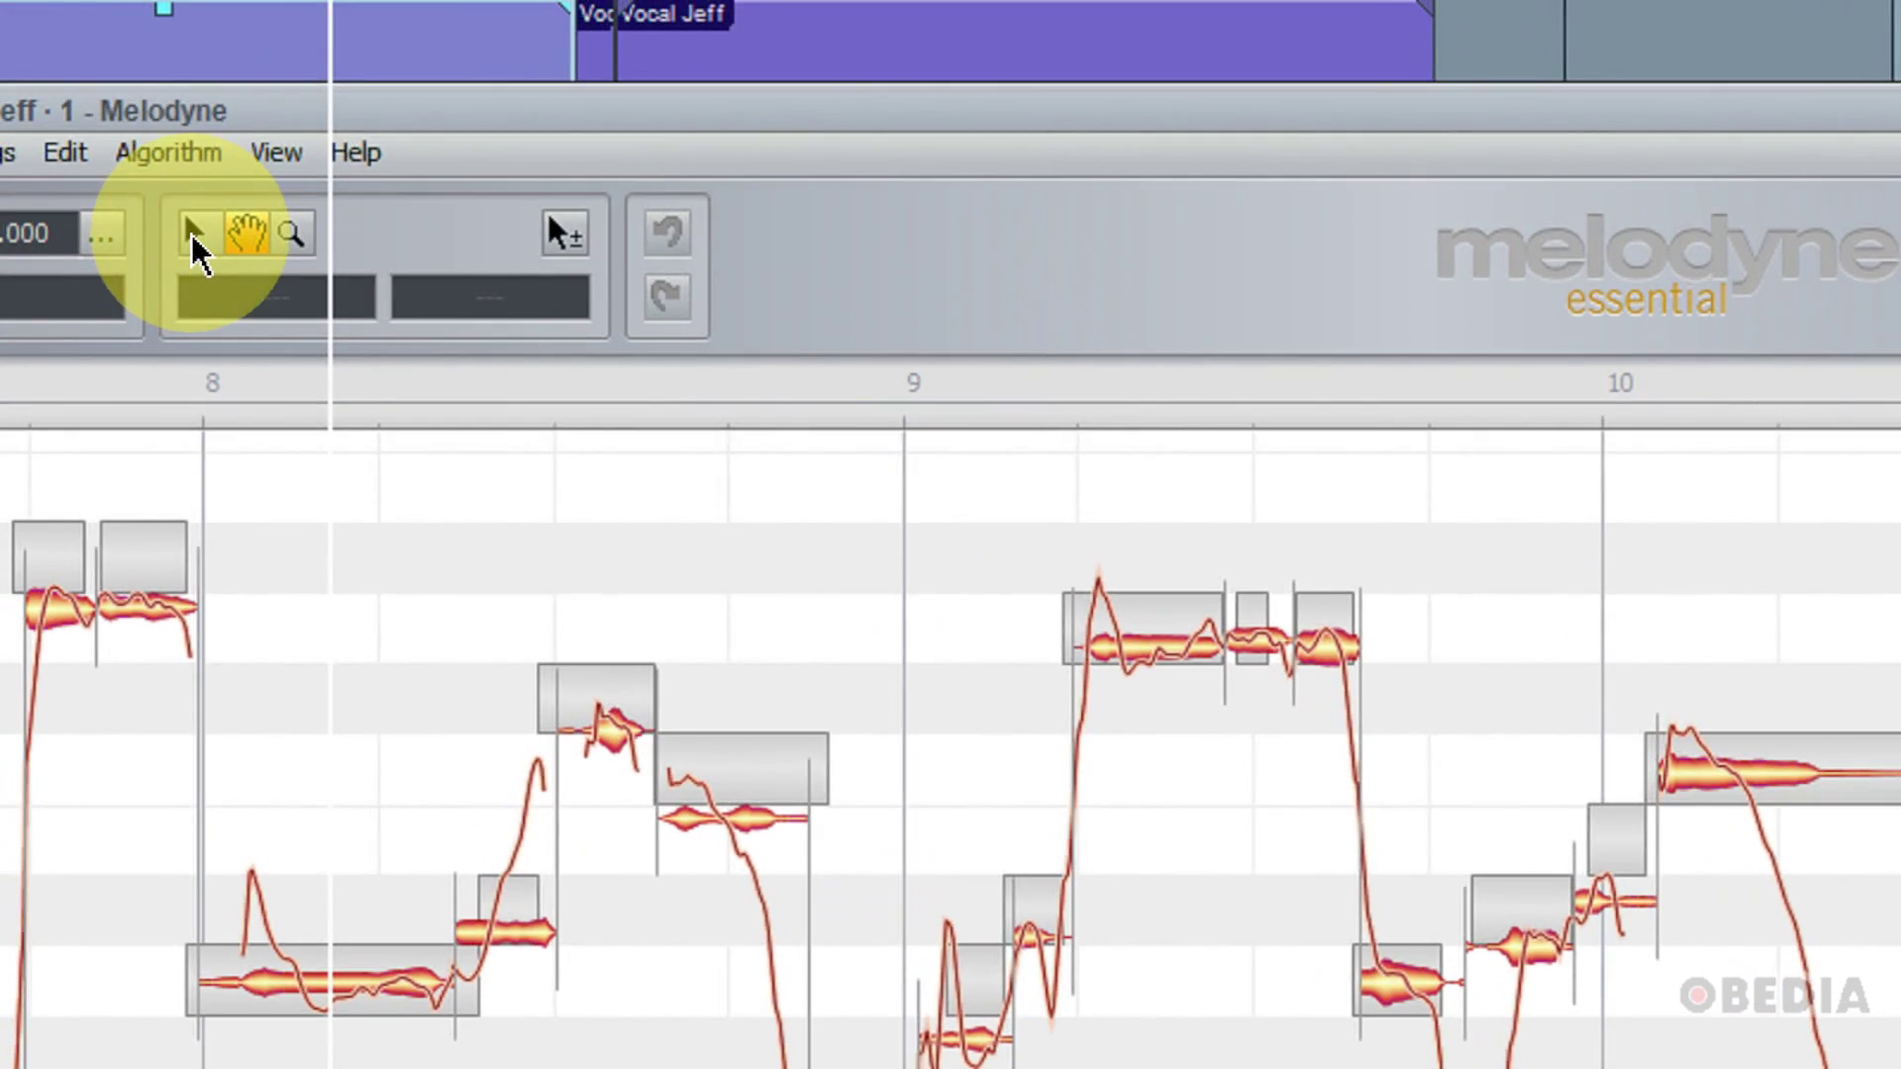
click(195, 237)
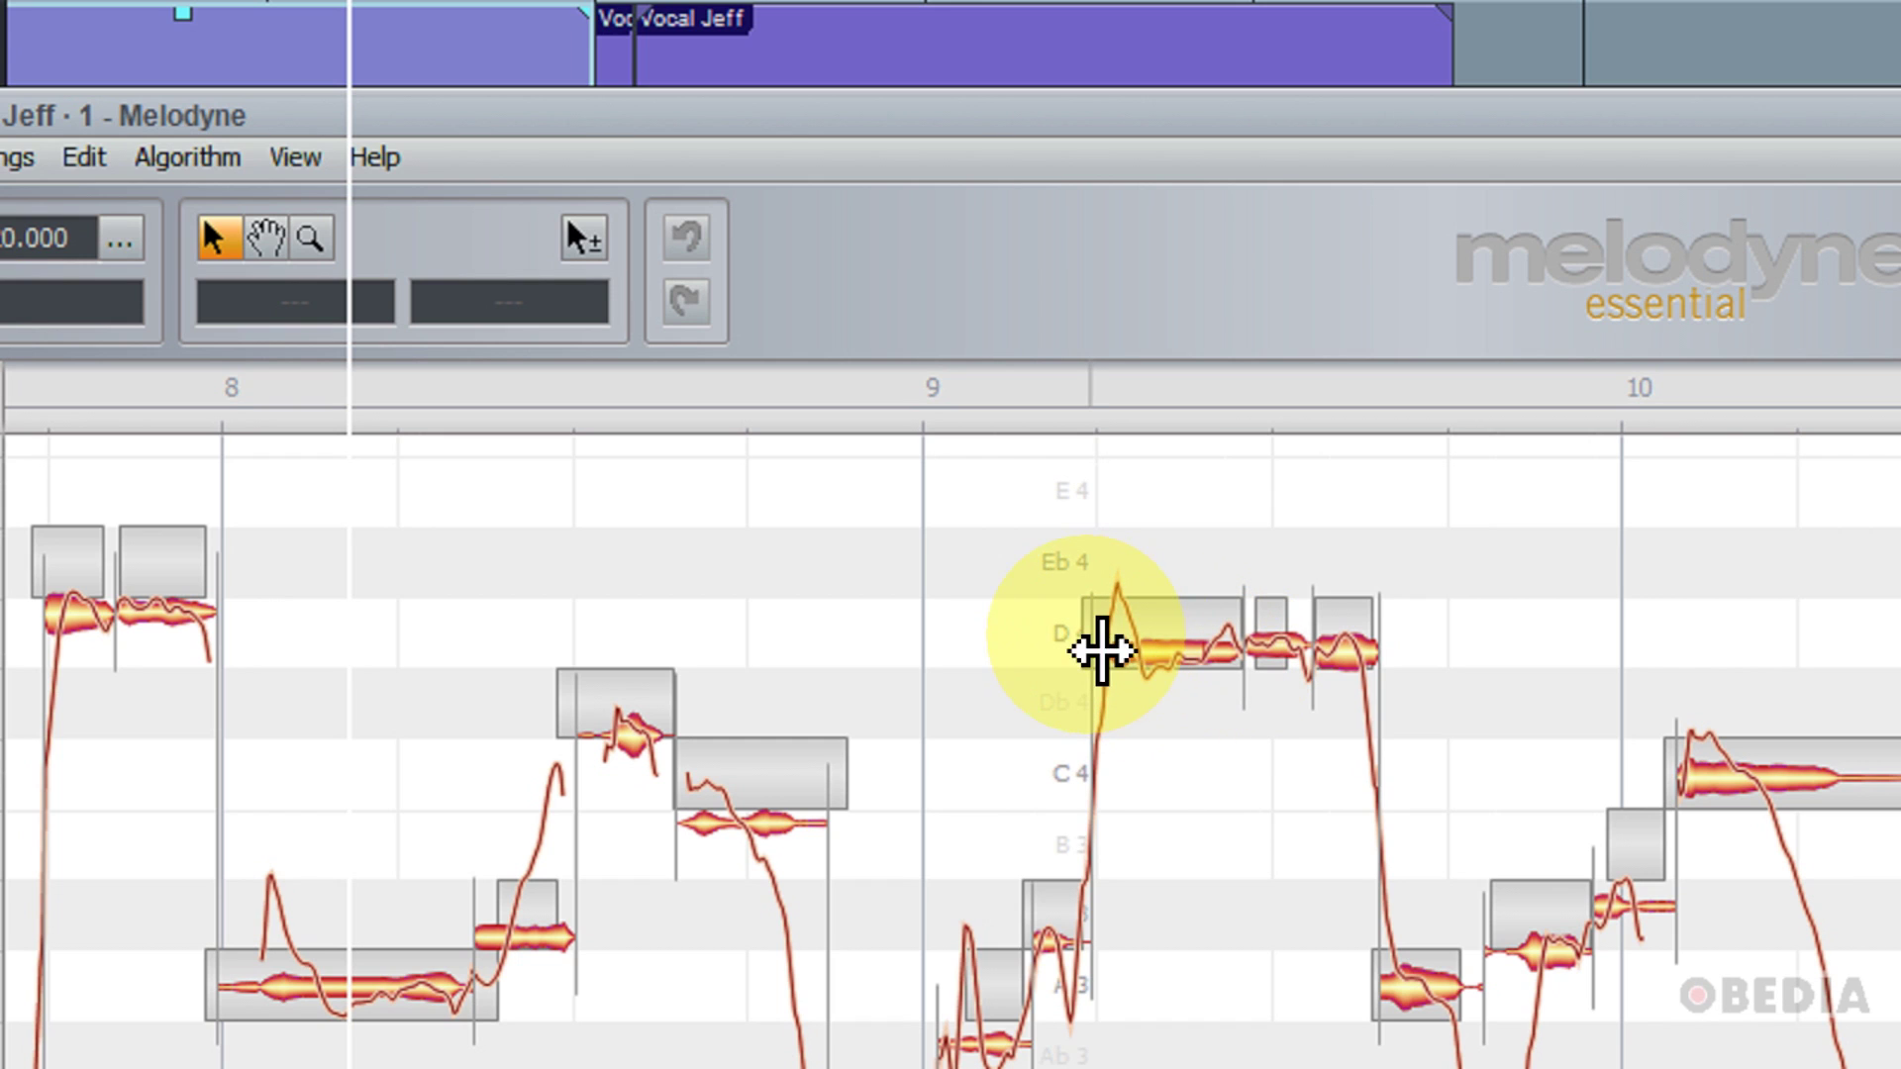
Resize the D4 note sections after bar 9 into several shorter blobs.
drag(1099, 639, 1252, 692)
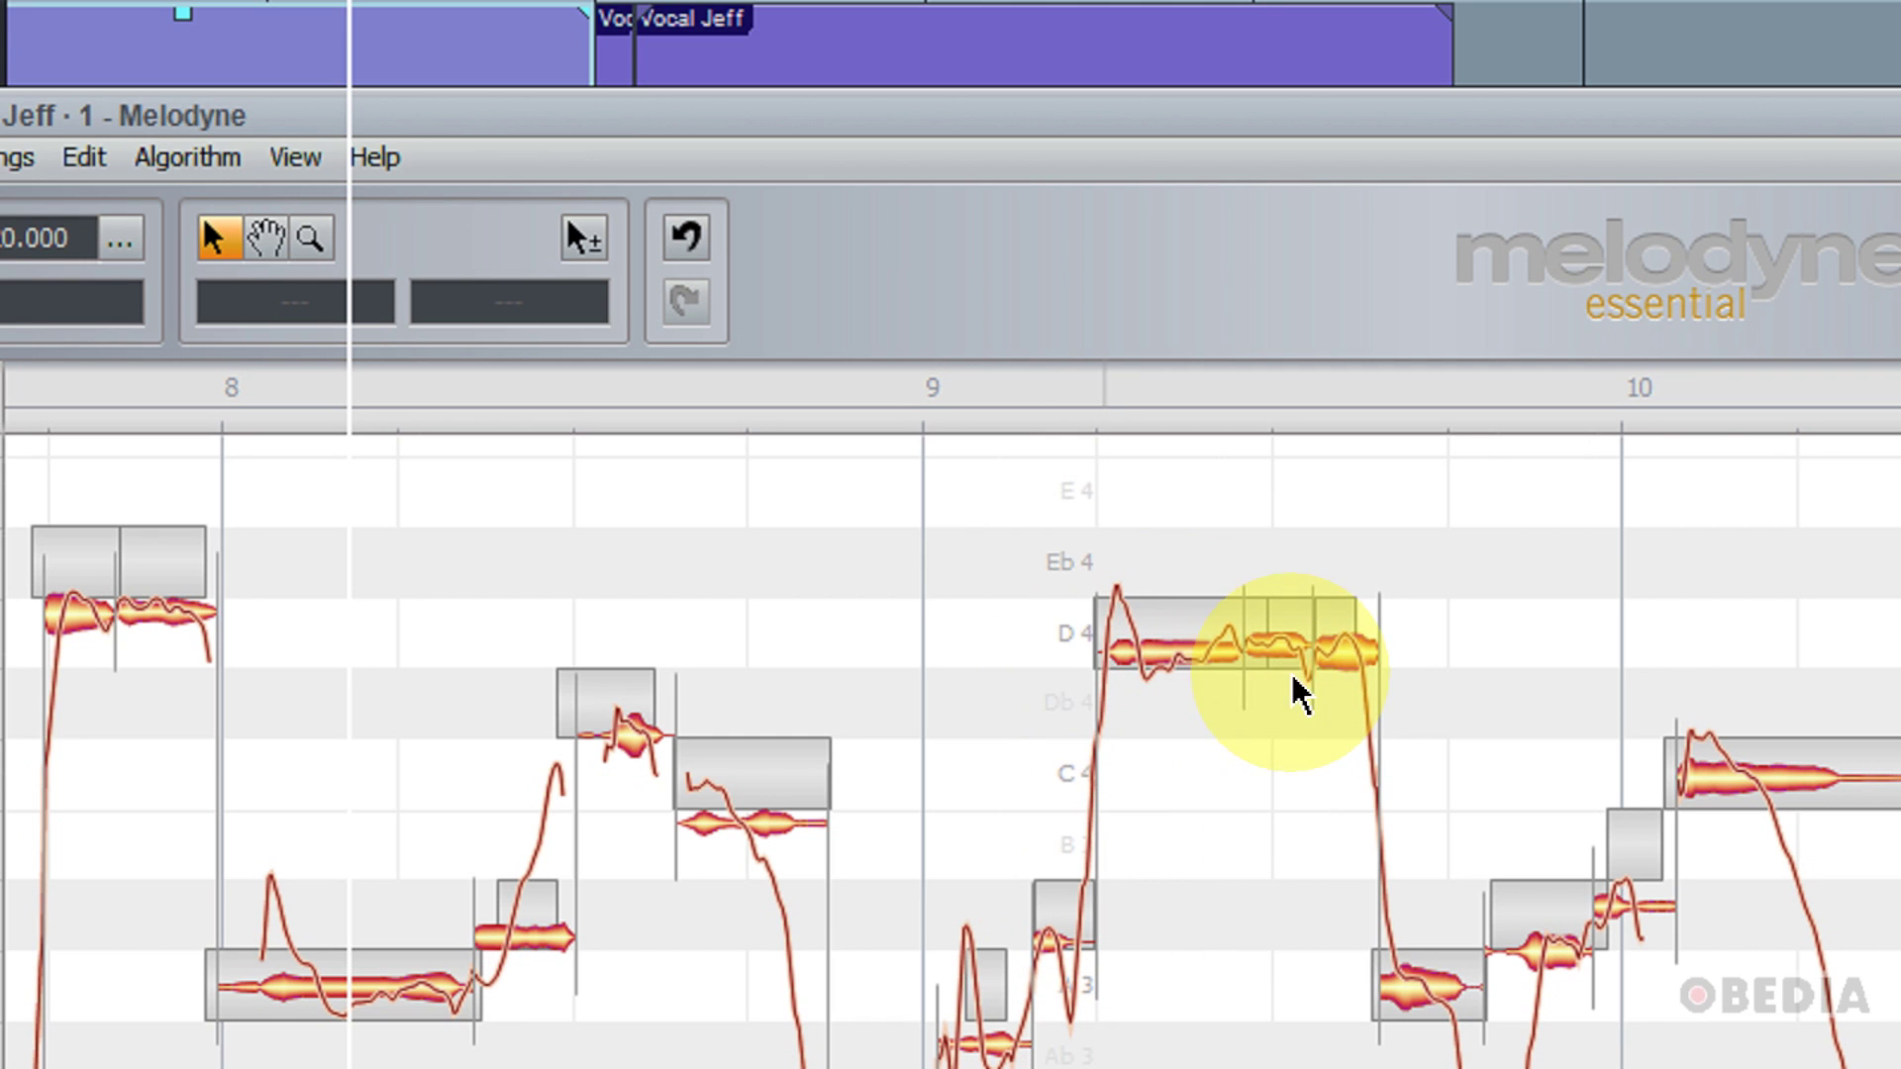
click(1376, 634)
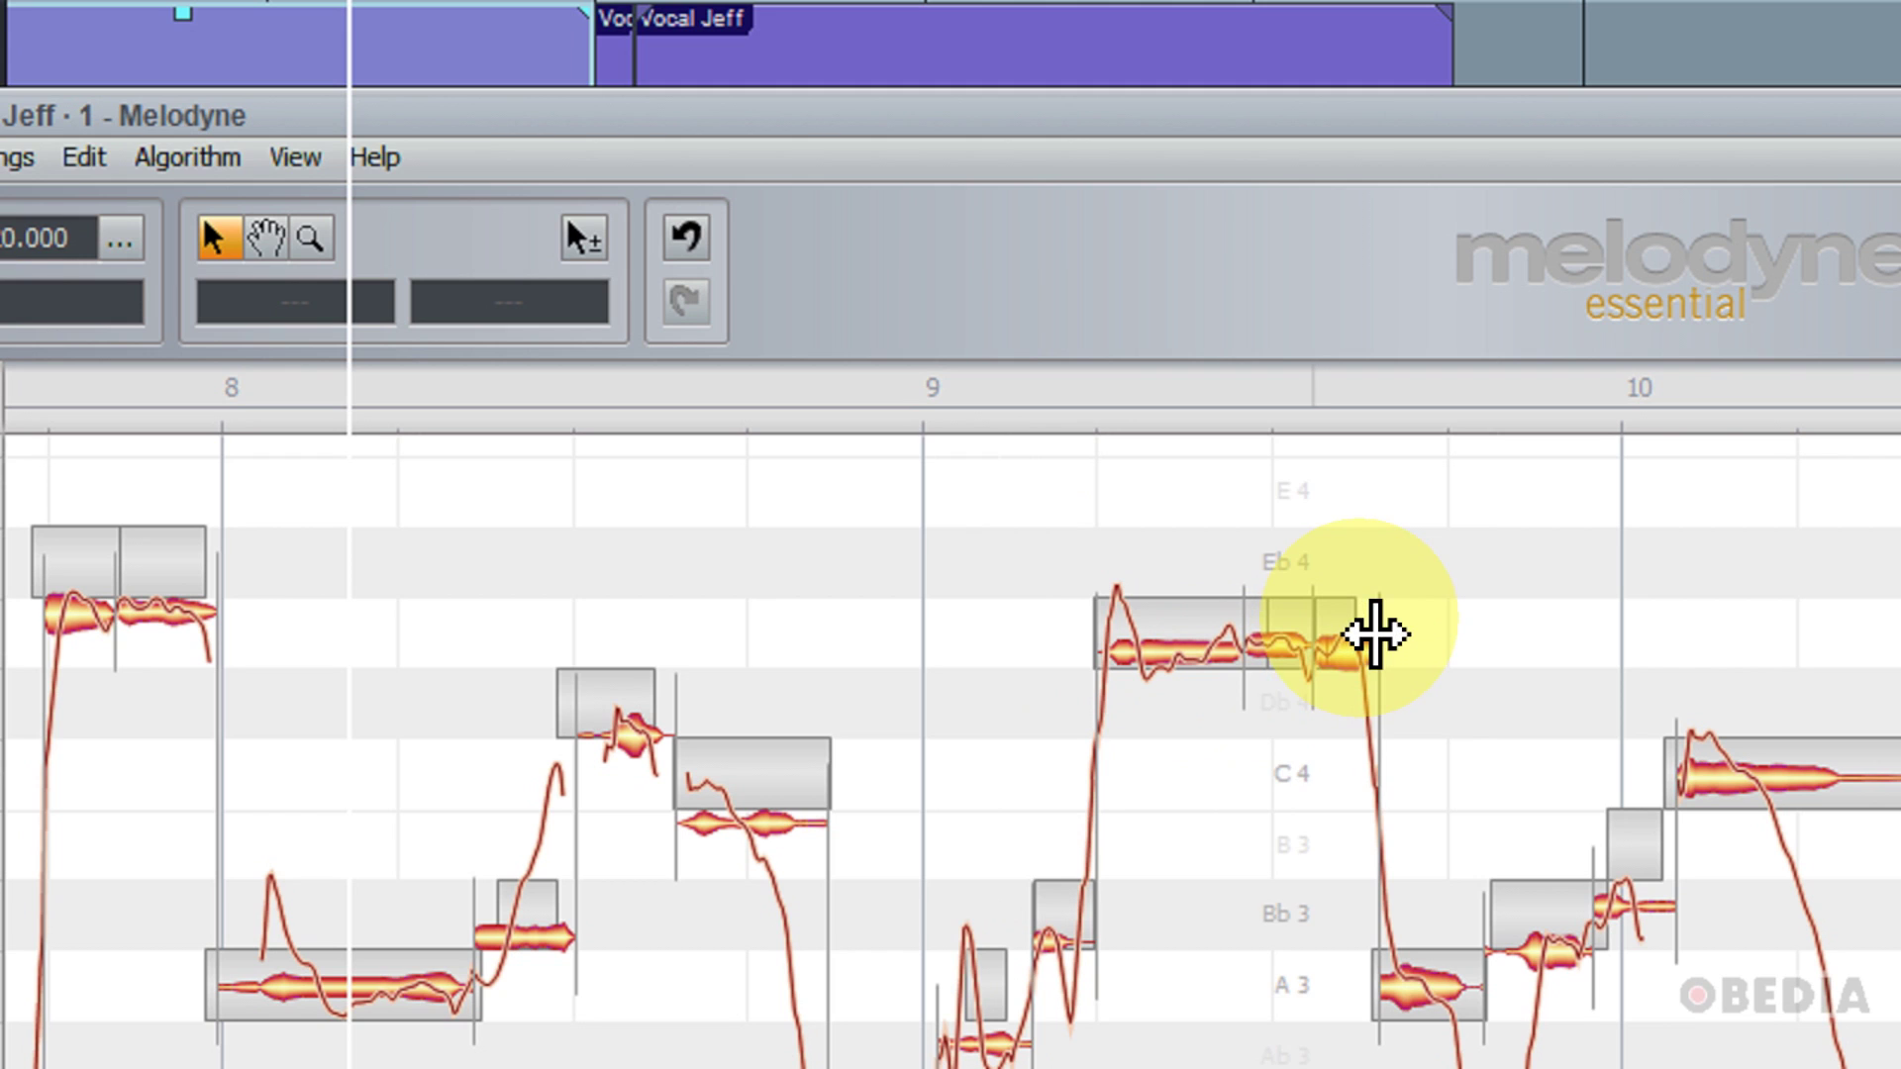
click(1371, 629)
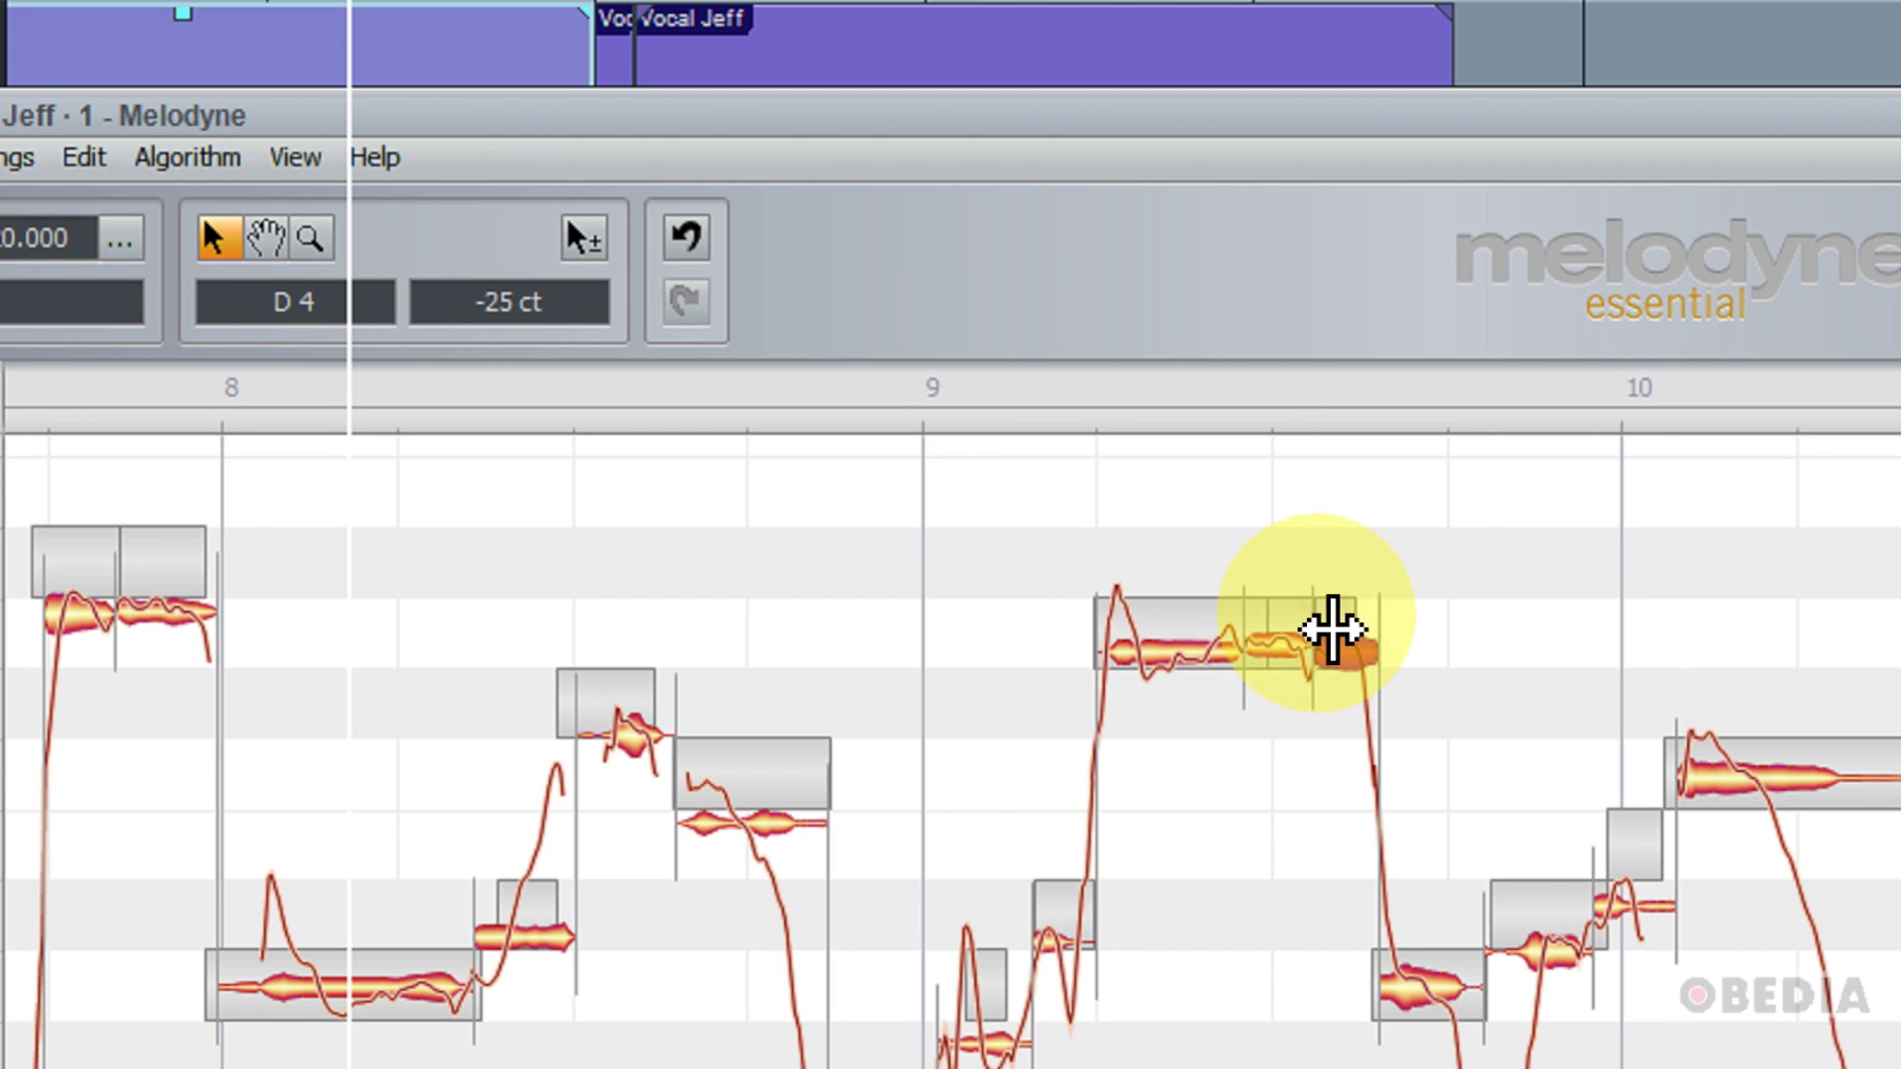
mouse_move(1307, 619)
mouse_down()
mouse_move(1222, 644)
mouse_move(1336, 655)
mouse_up()
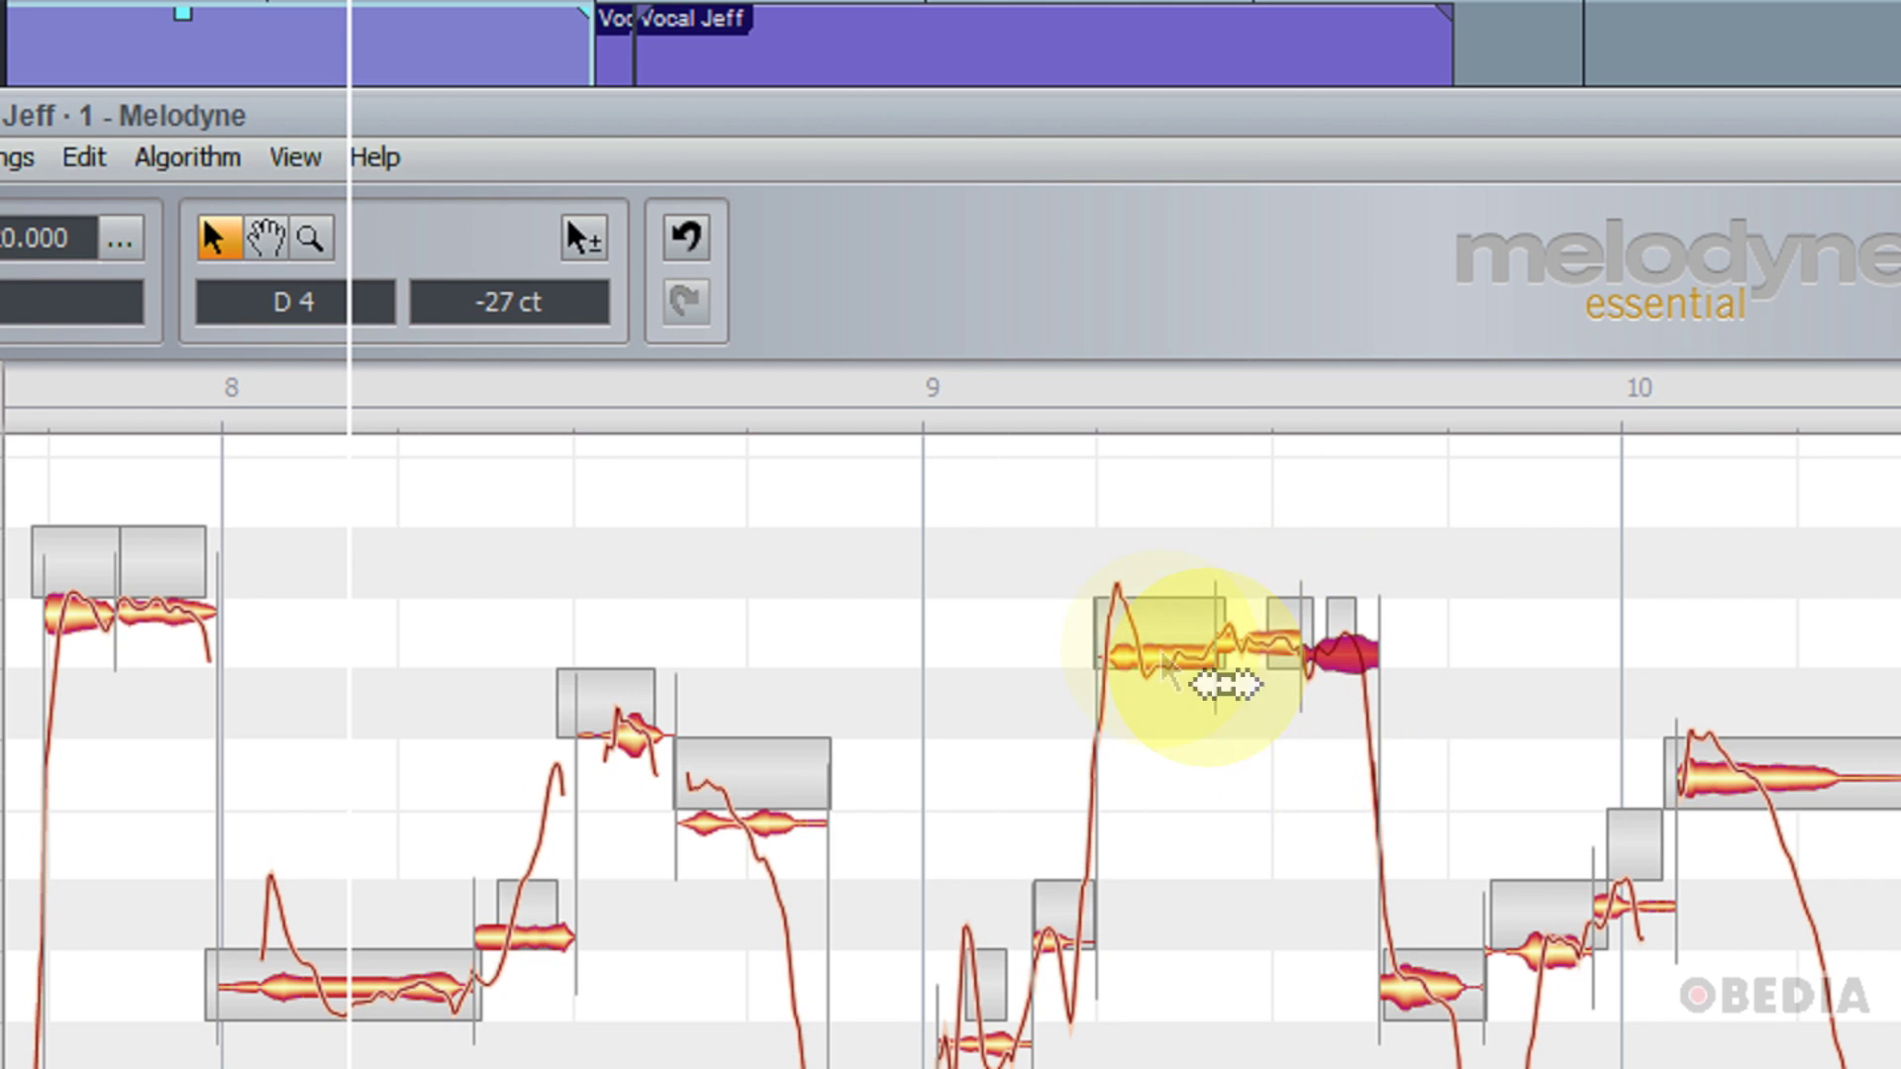
scroll(1302, 780, up, 3)
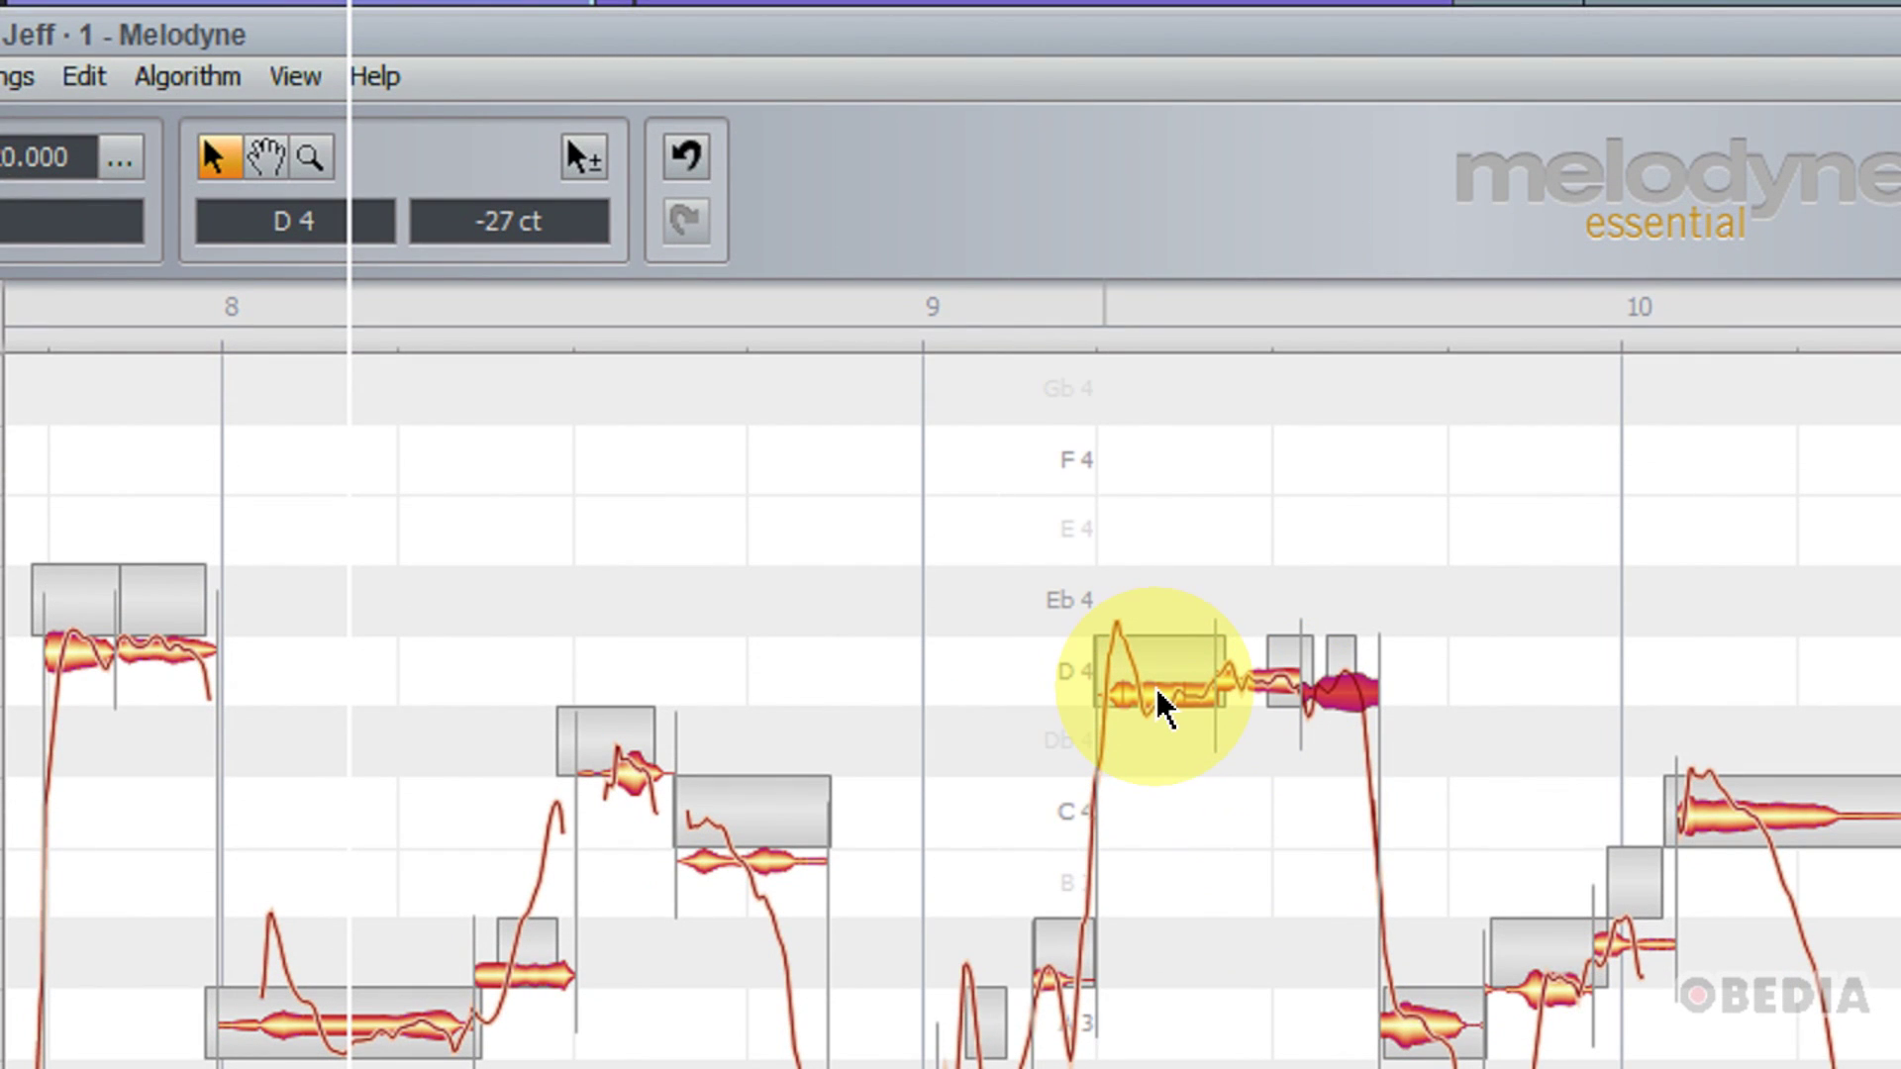
Raise the note just after bar 9 from D4 to F4.
click(1163, 704)
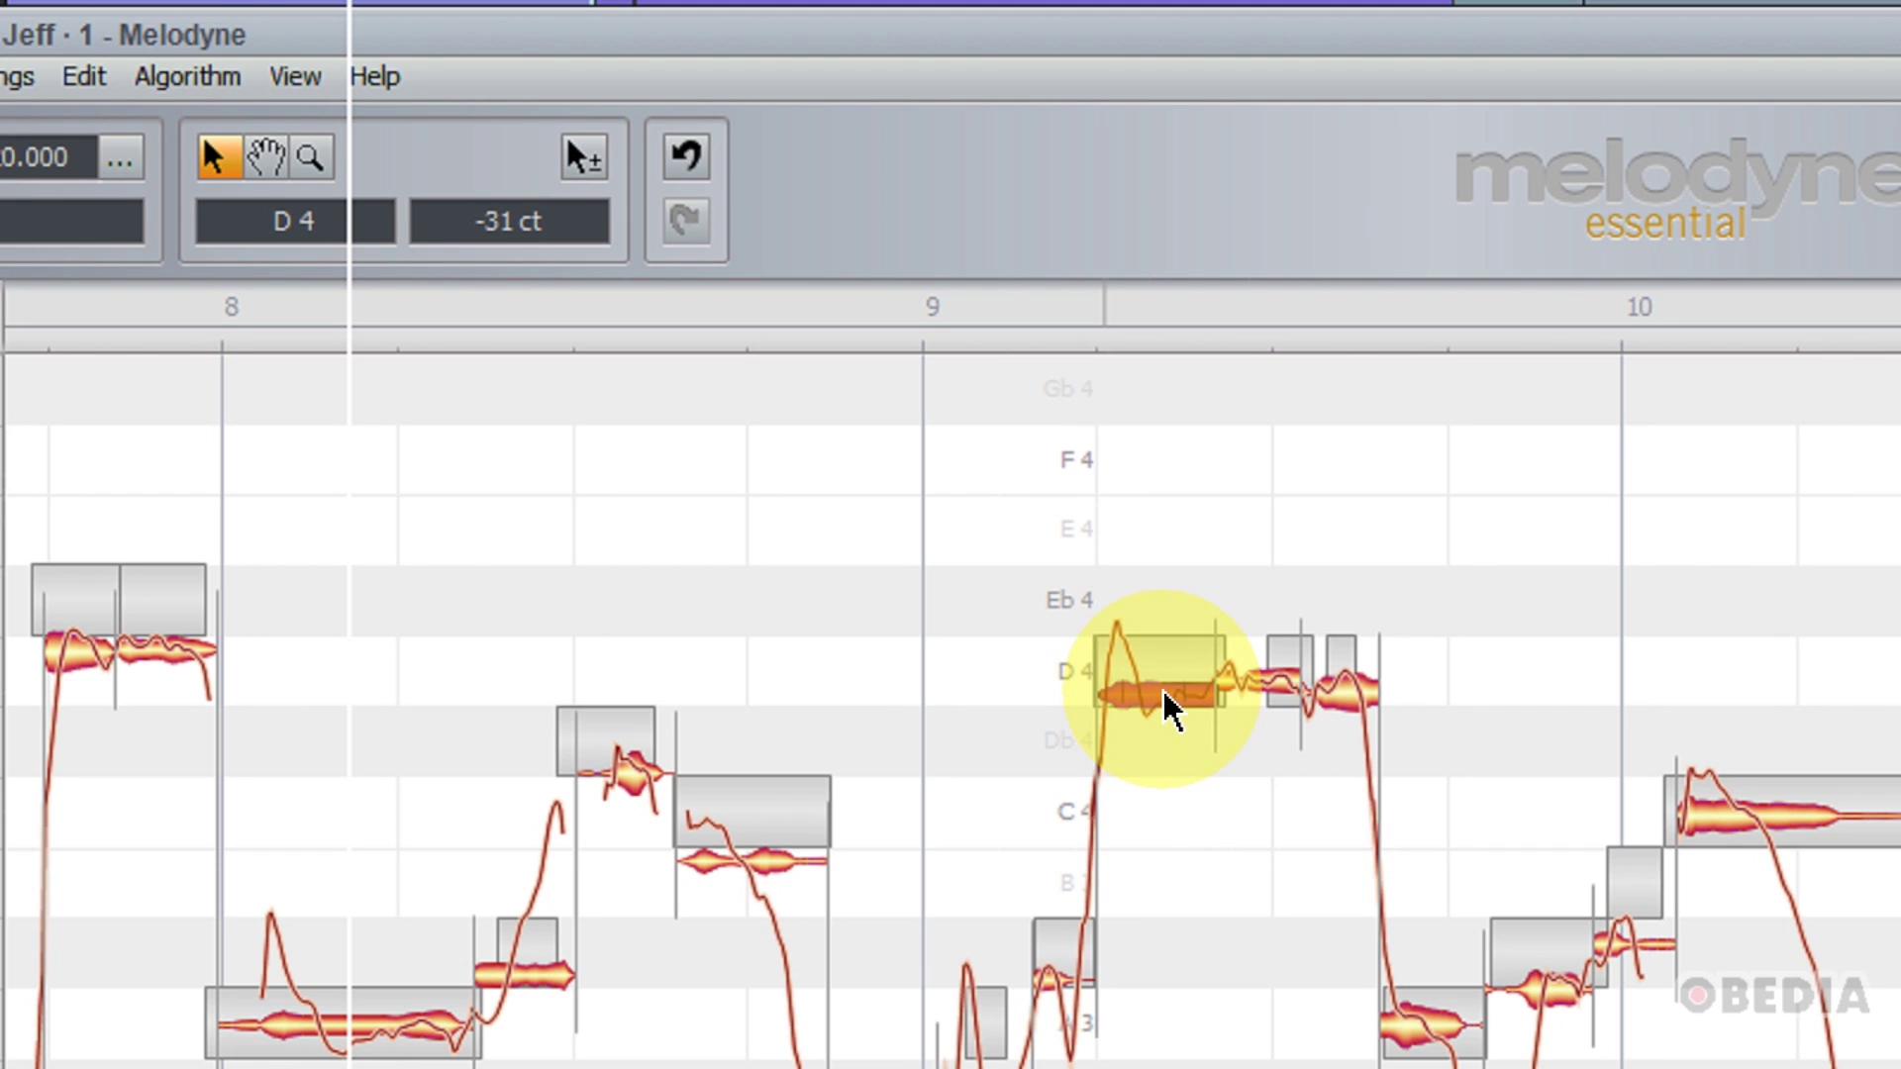
drag(1168, 707, 1138, 469)
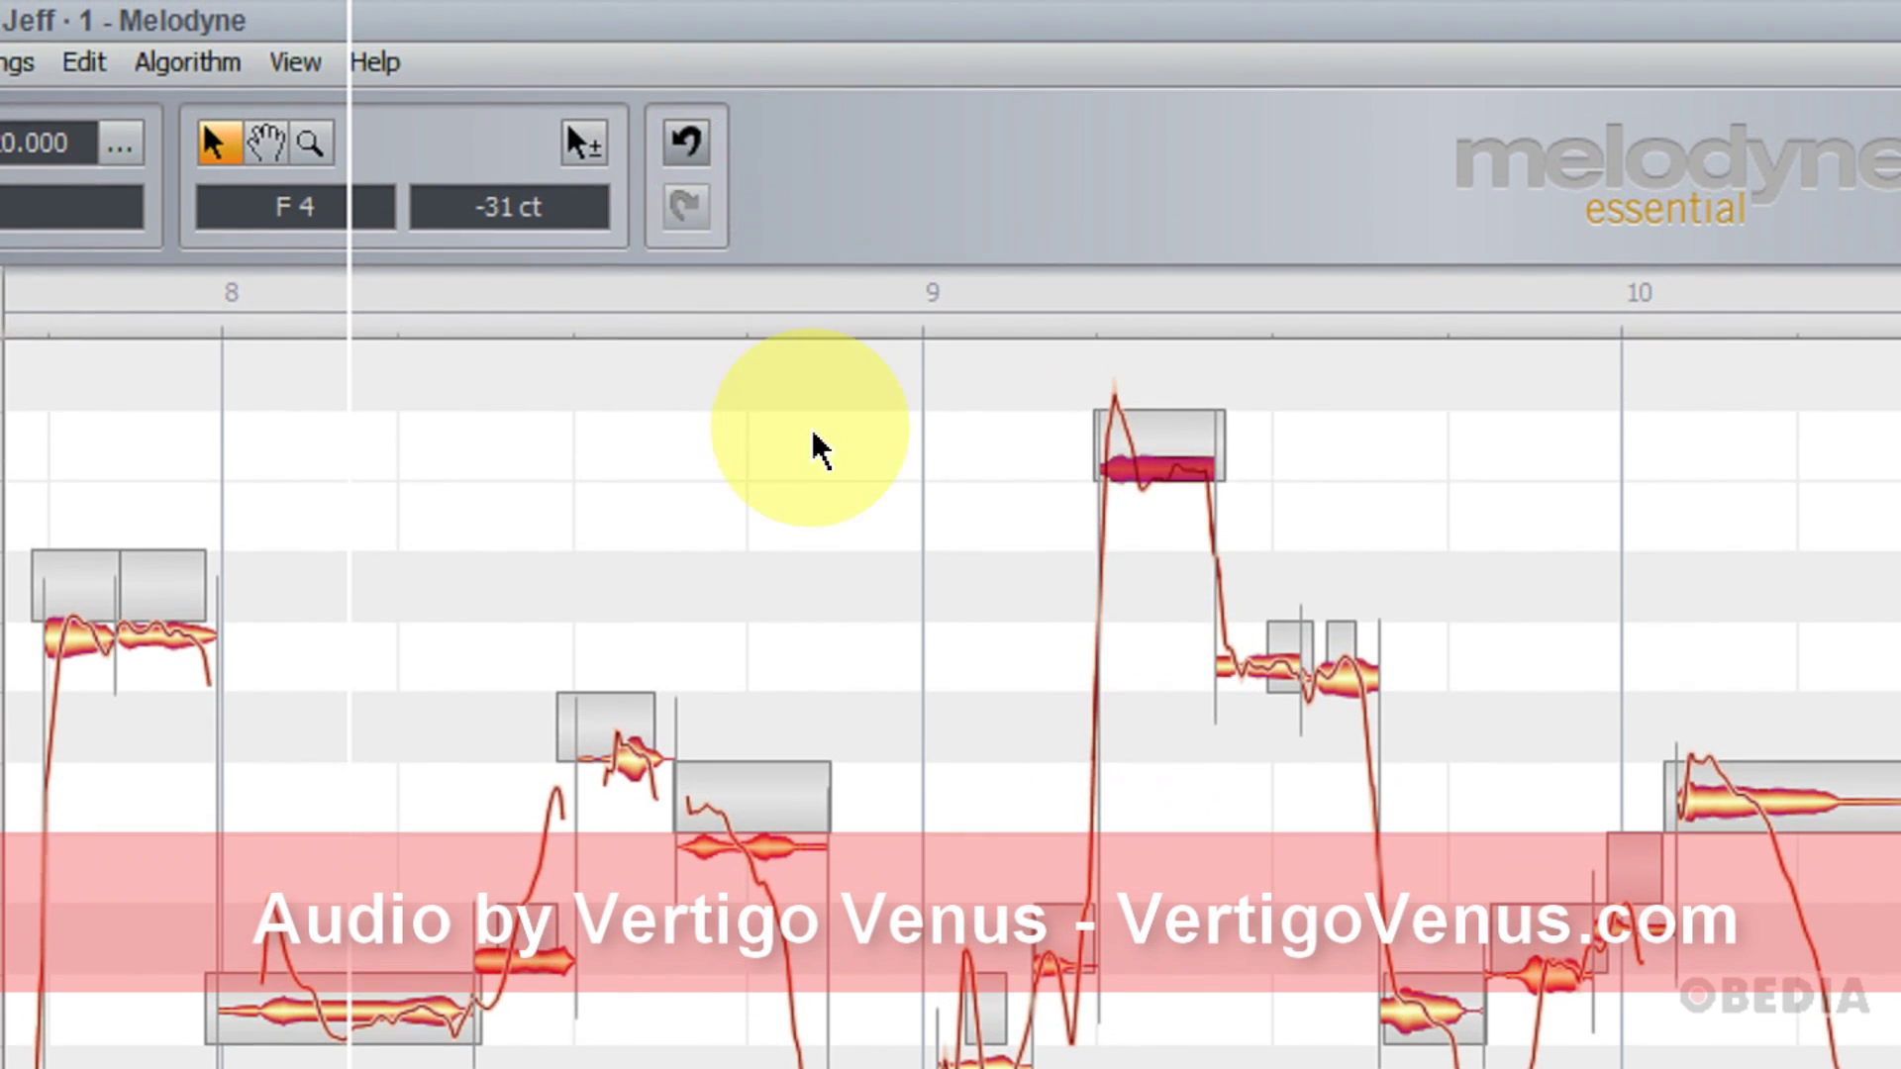
key(ctrl+z)
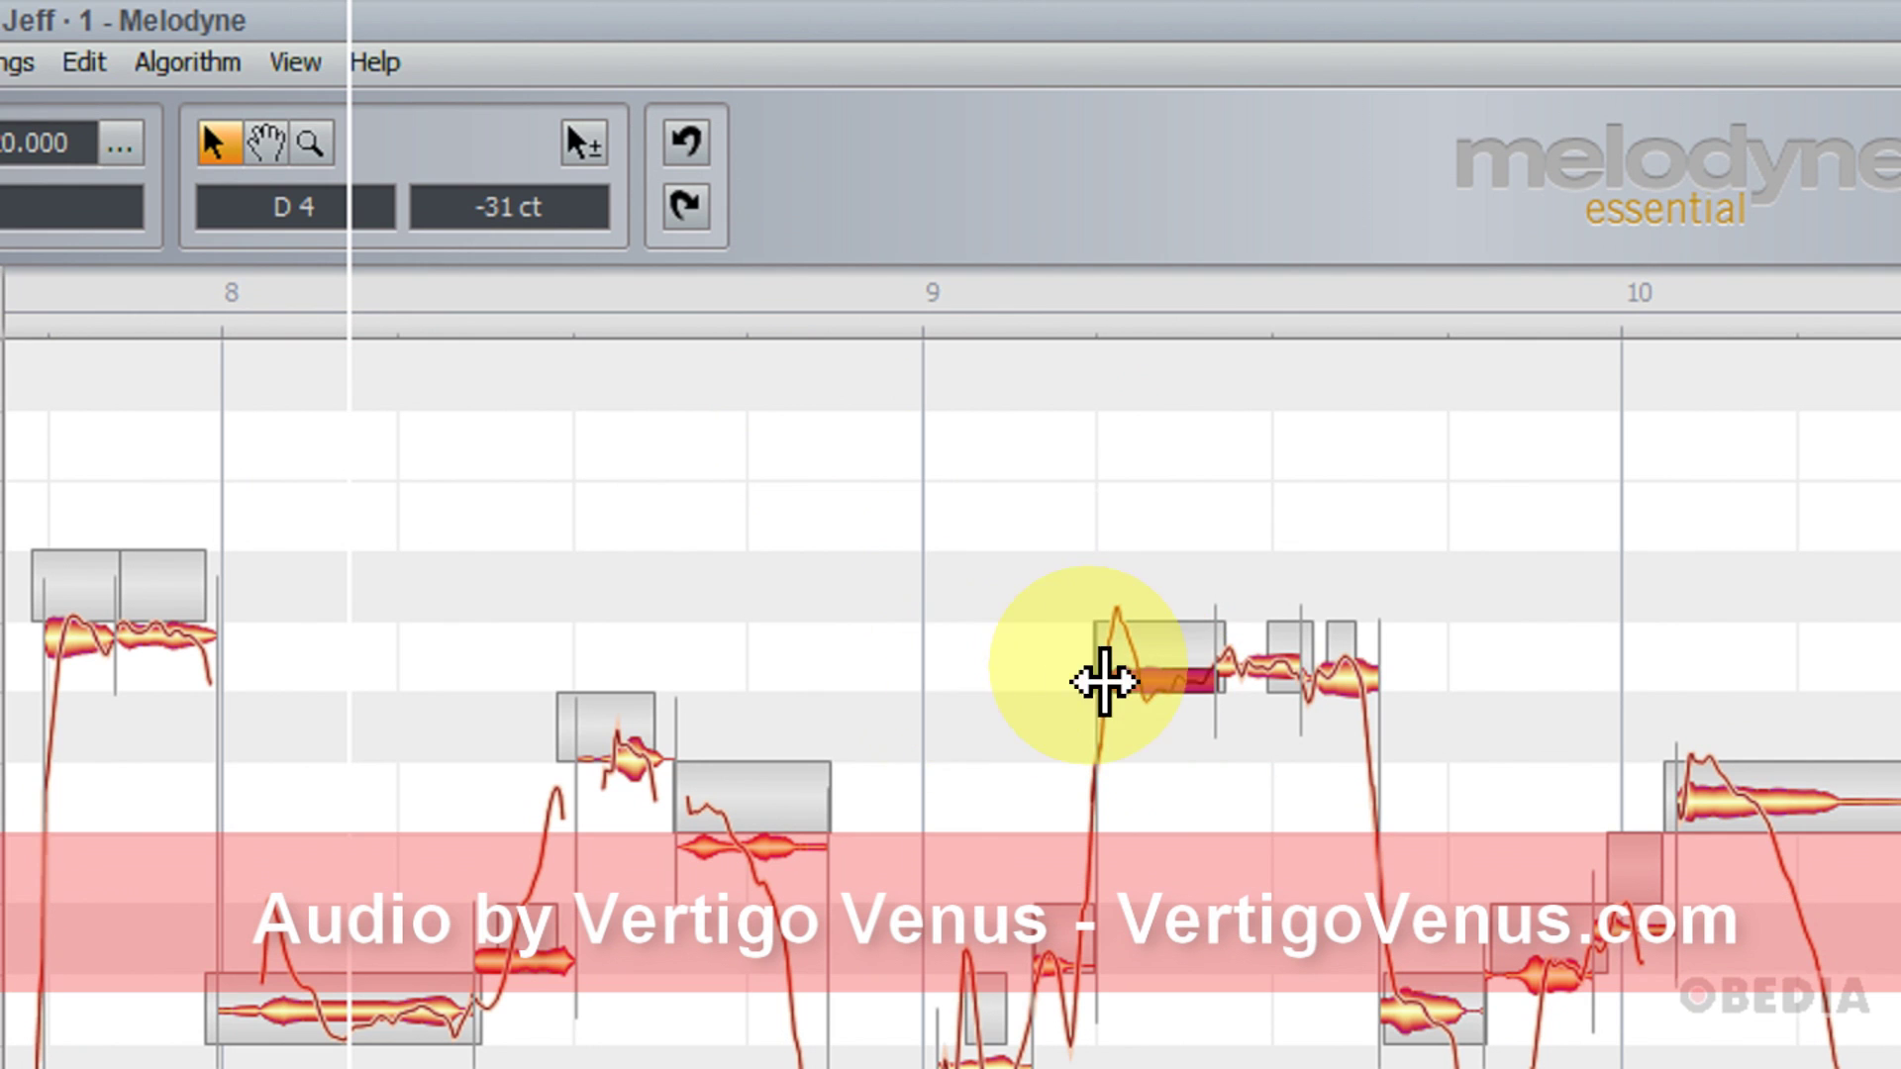
drag(1201, 649, 1180, 705)
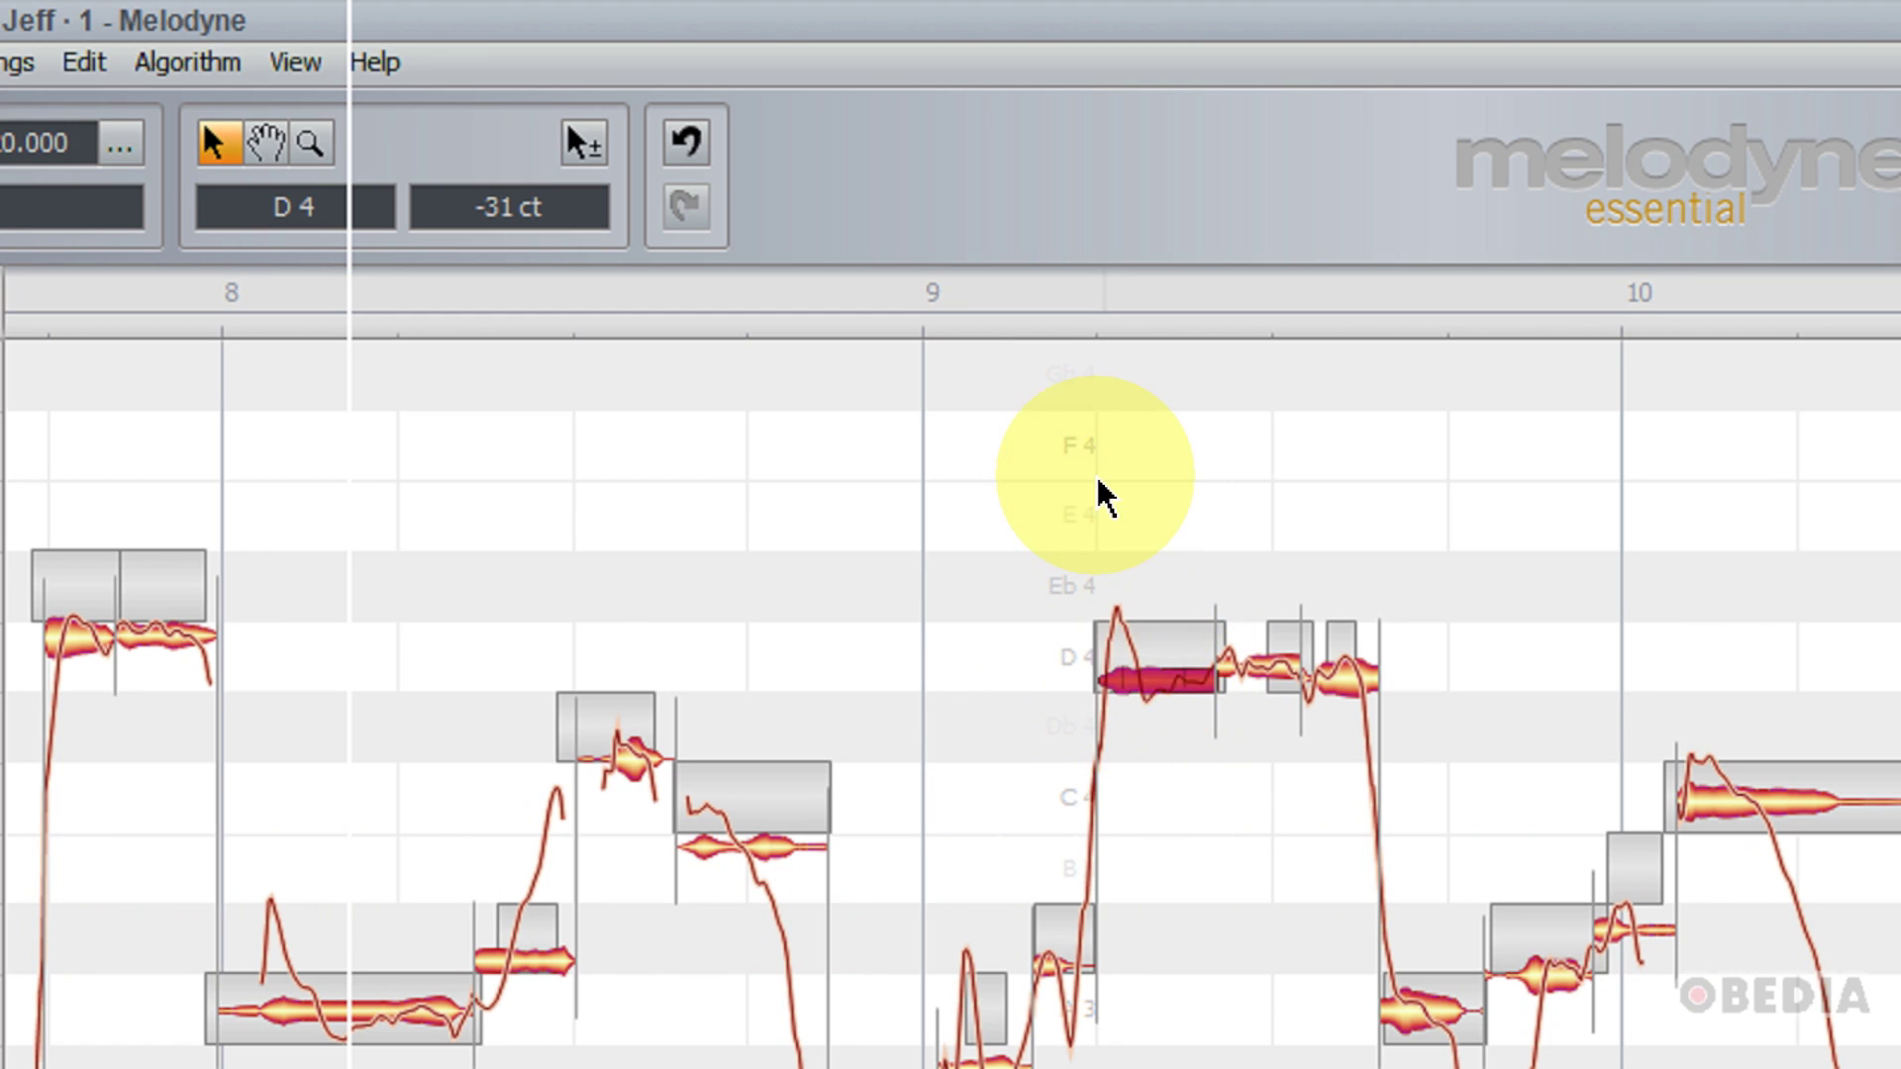
click(1174, 698)
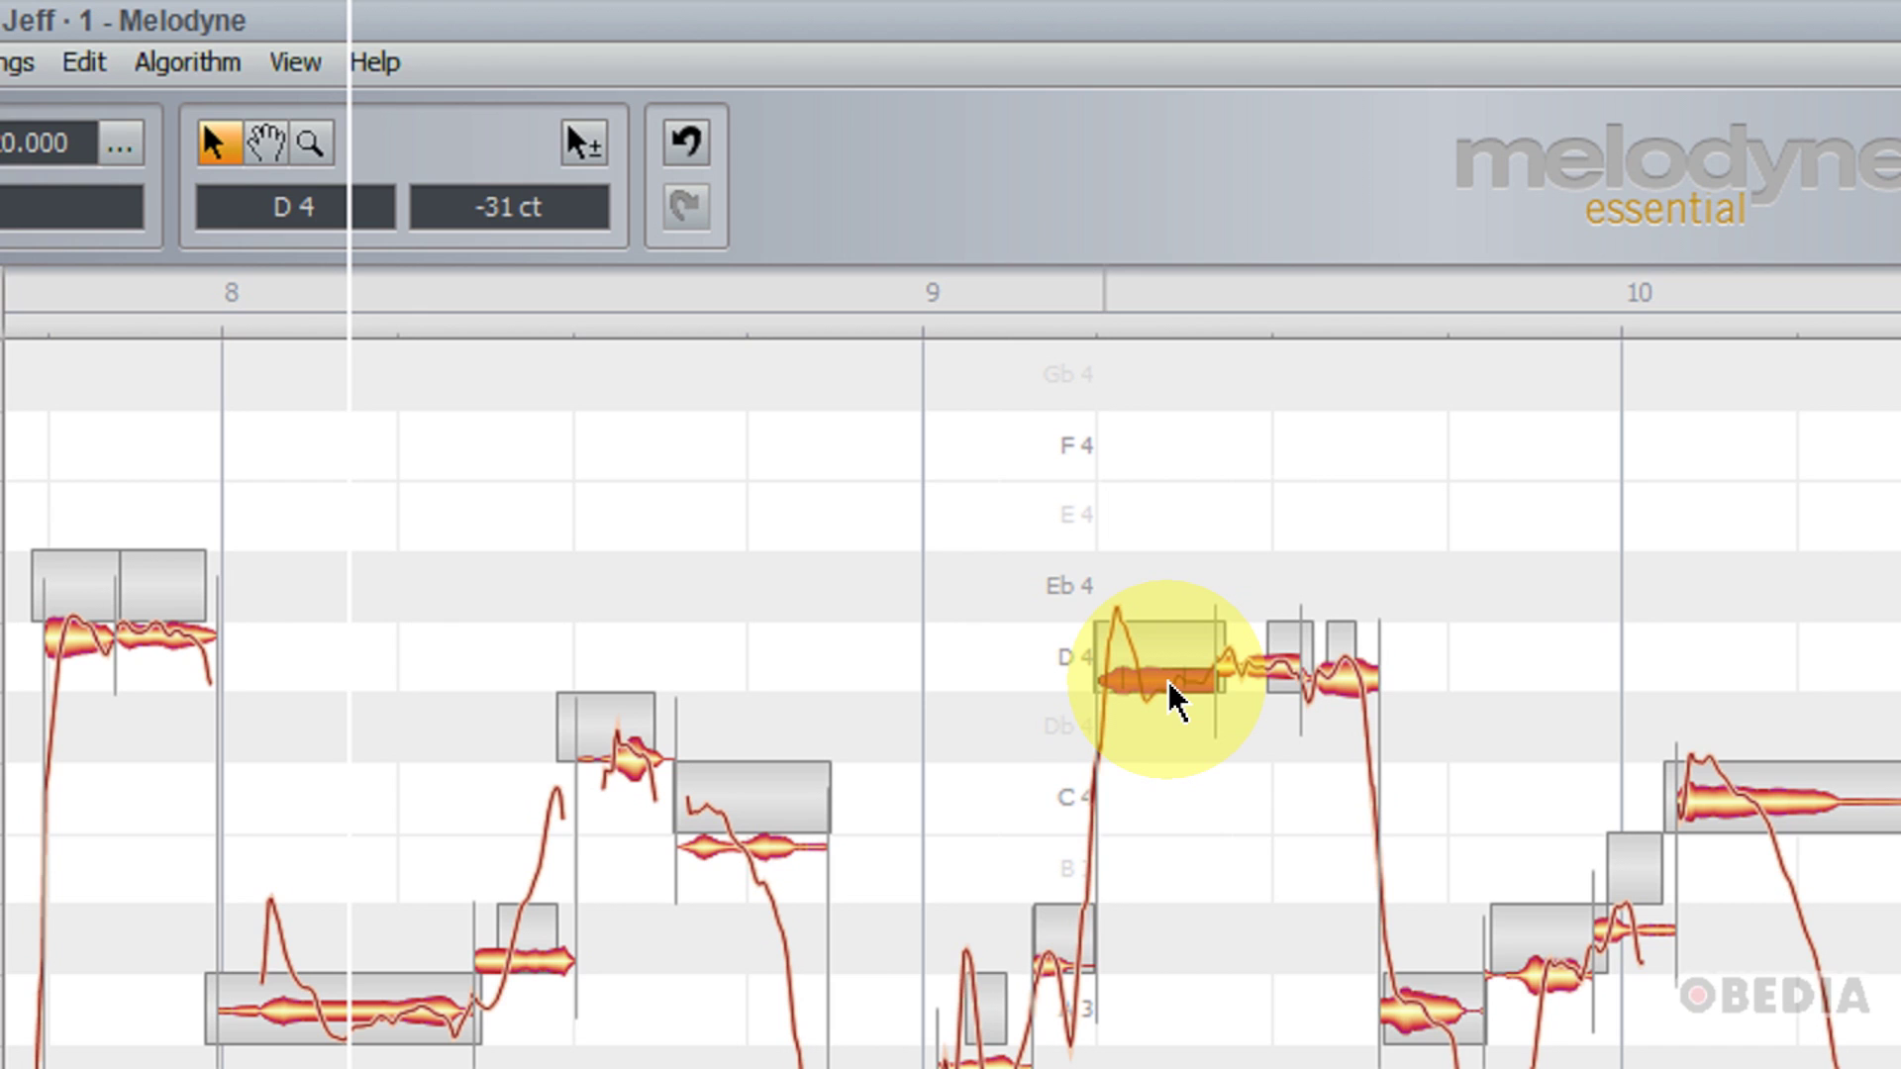
drag(1171, 697, 1192, 458)
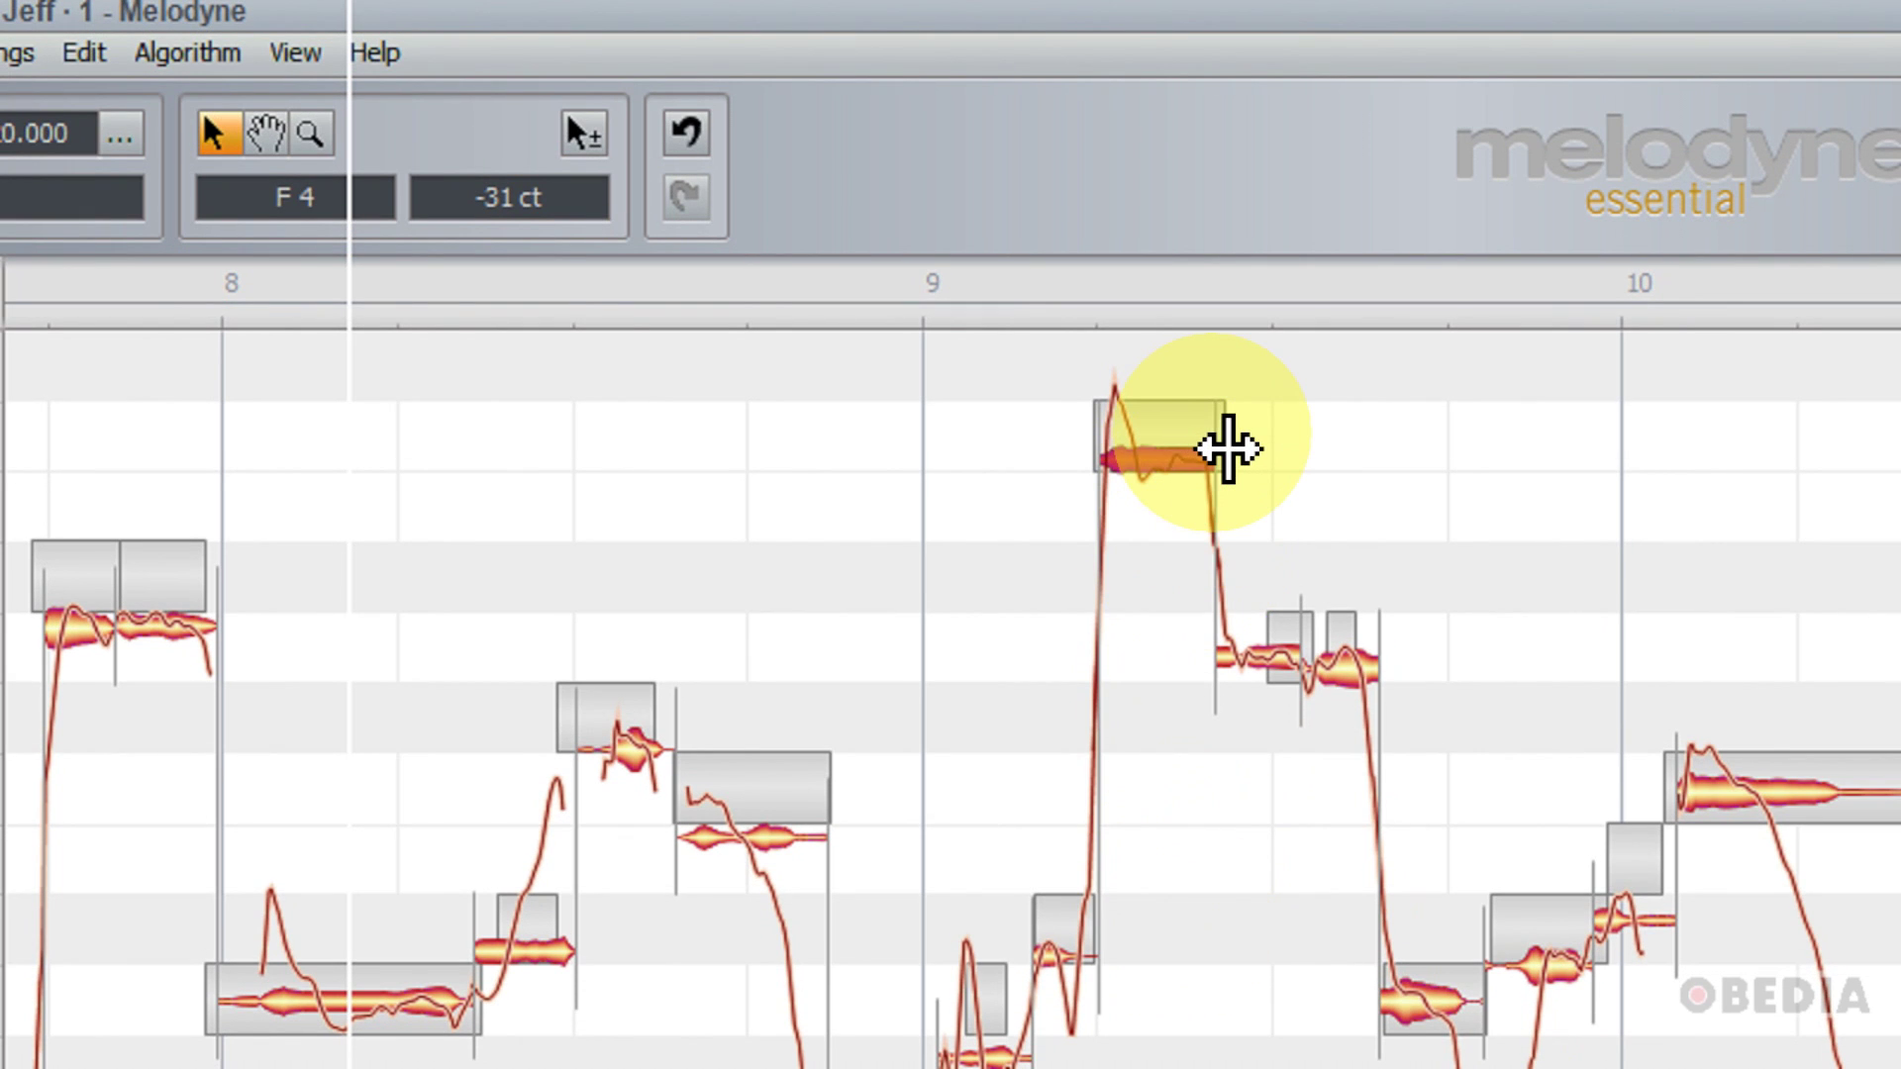
Lengthen the F4 note so its end reaches the following note.
click(1227, 449)
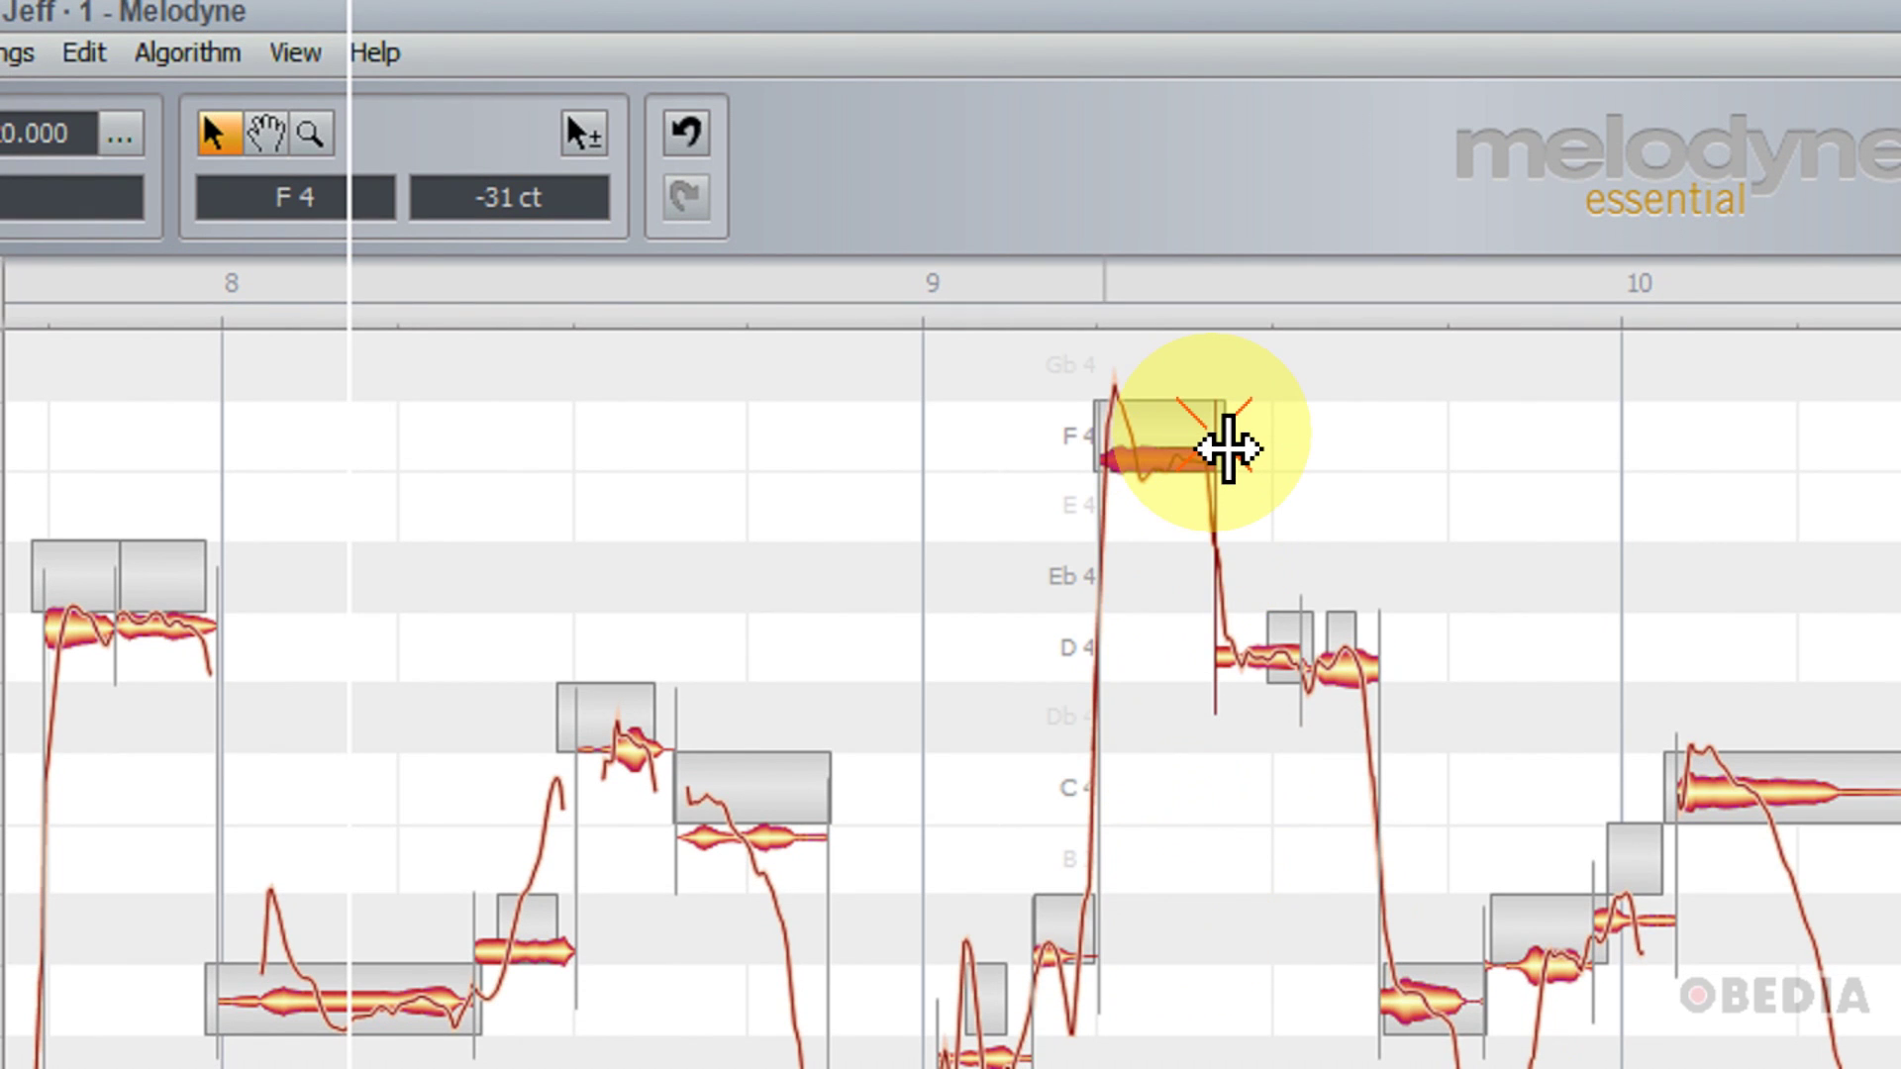
drag(1227, 448, 1203, 455)
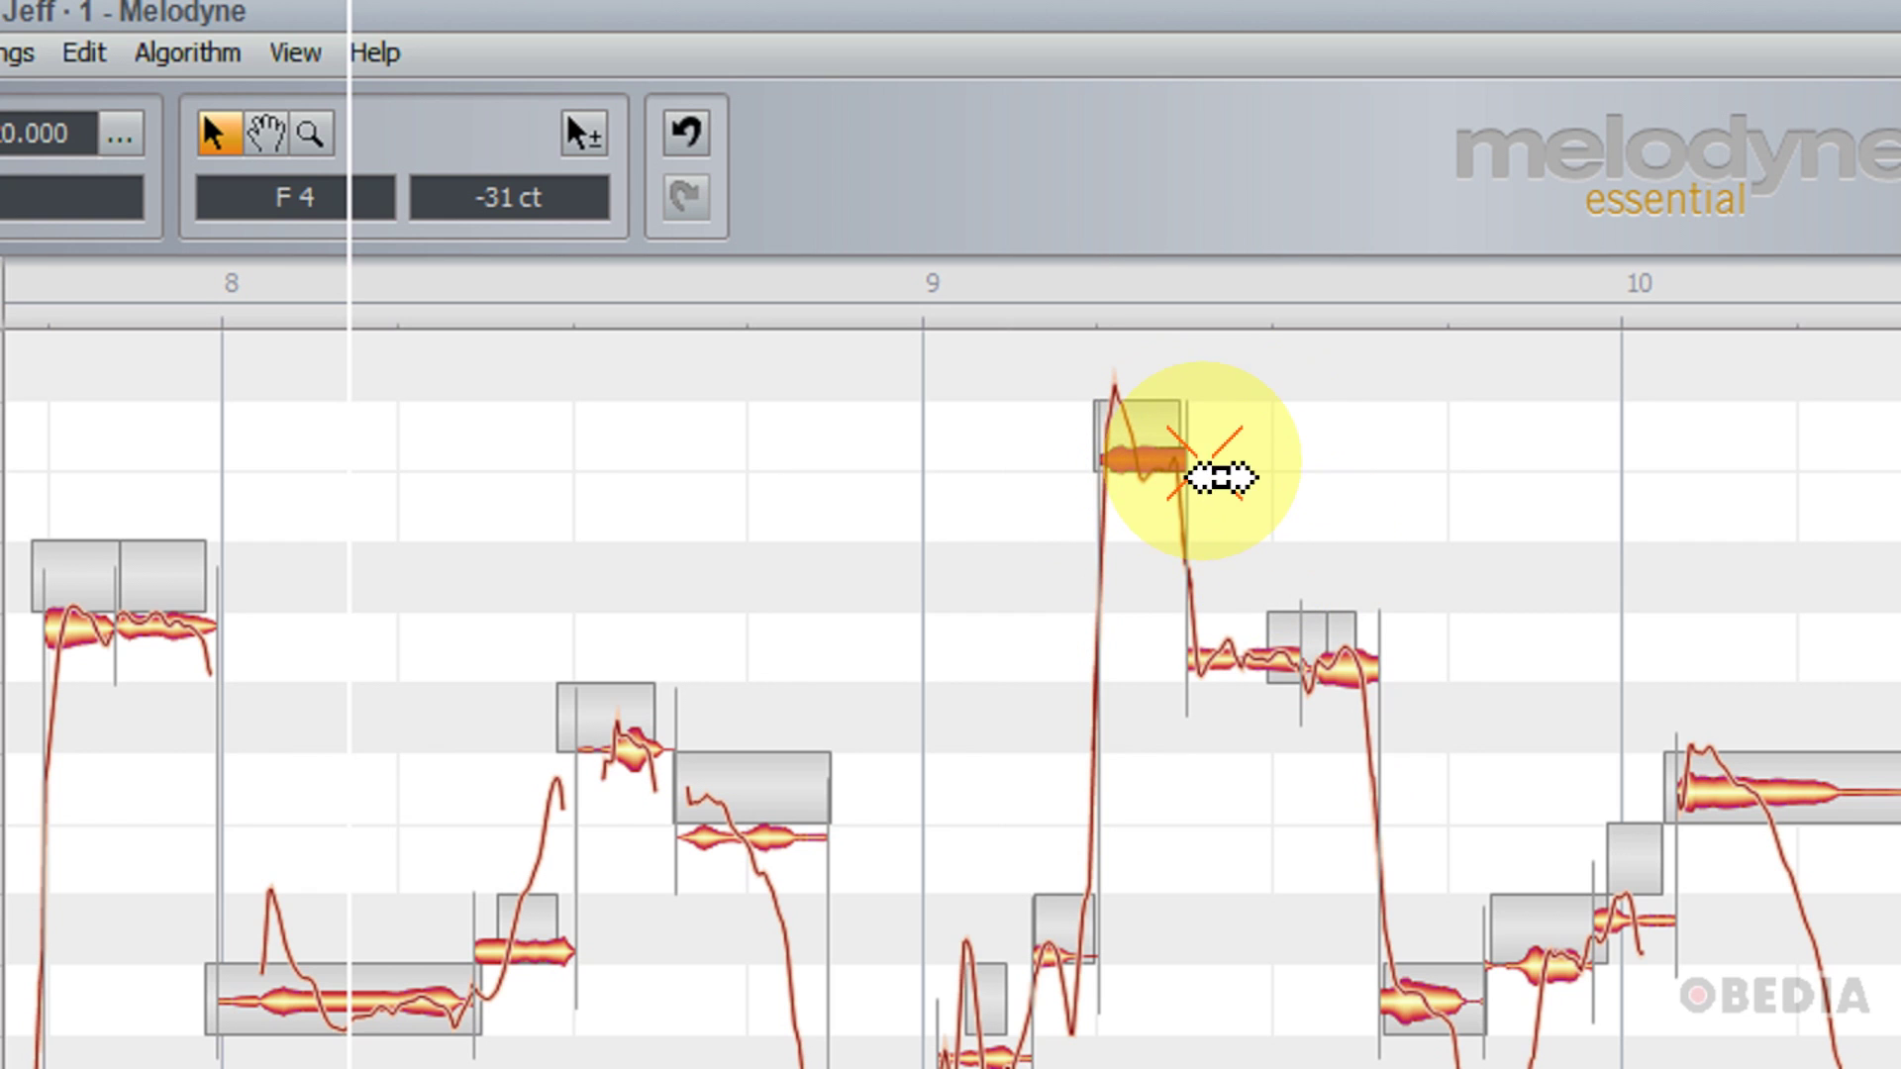
drag(1219, 479, 1310, 471)
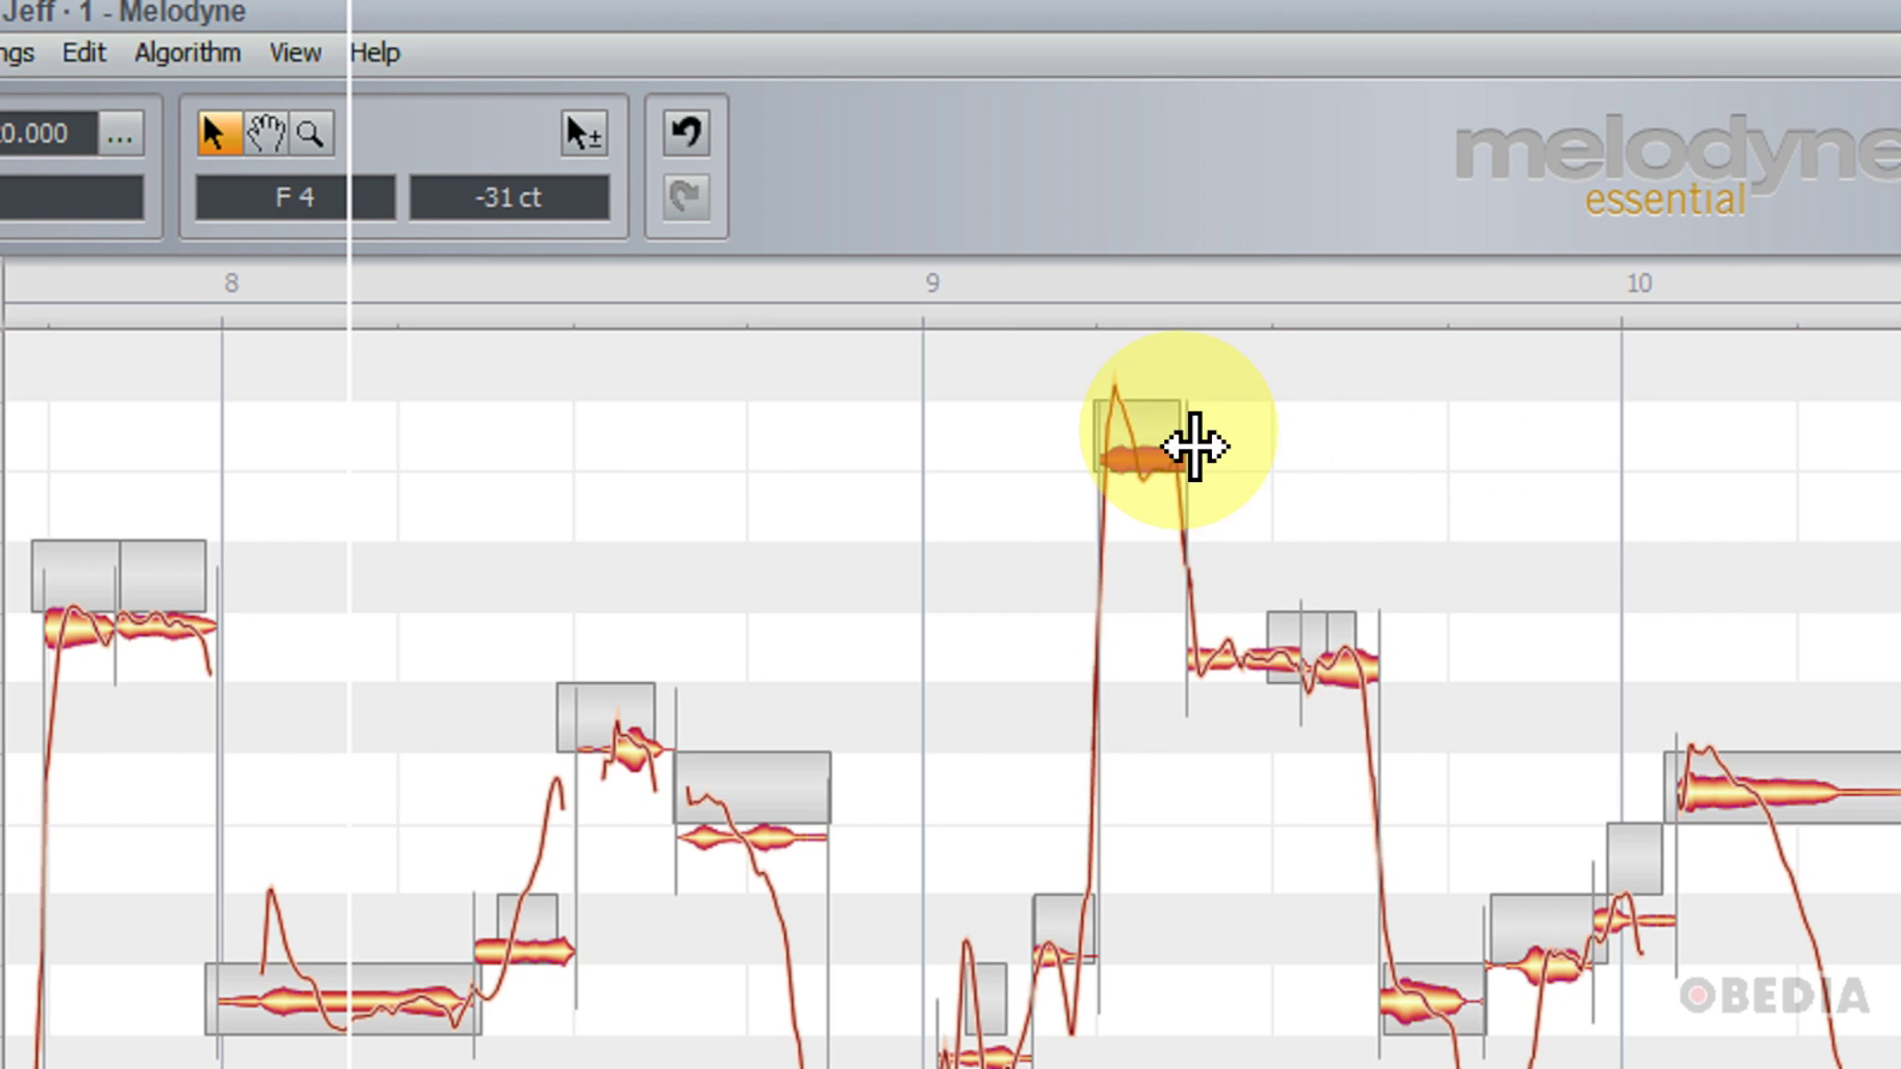
drag(1194, 447, 1468, 467)
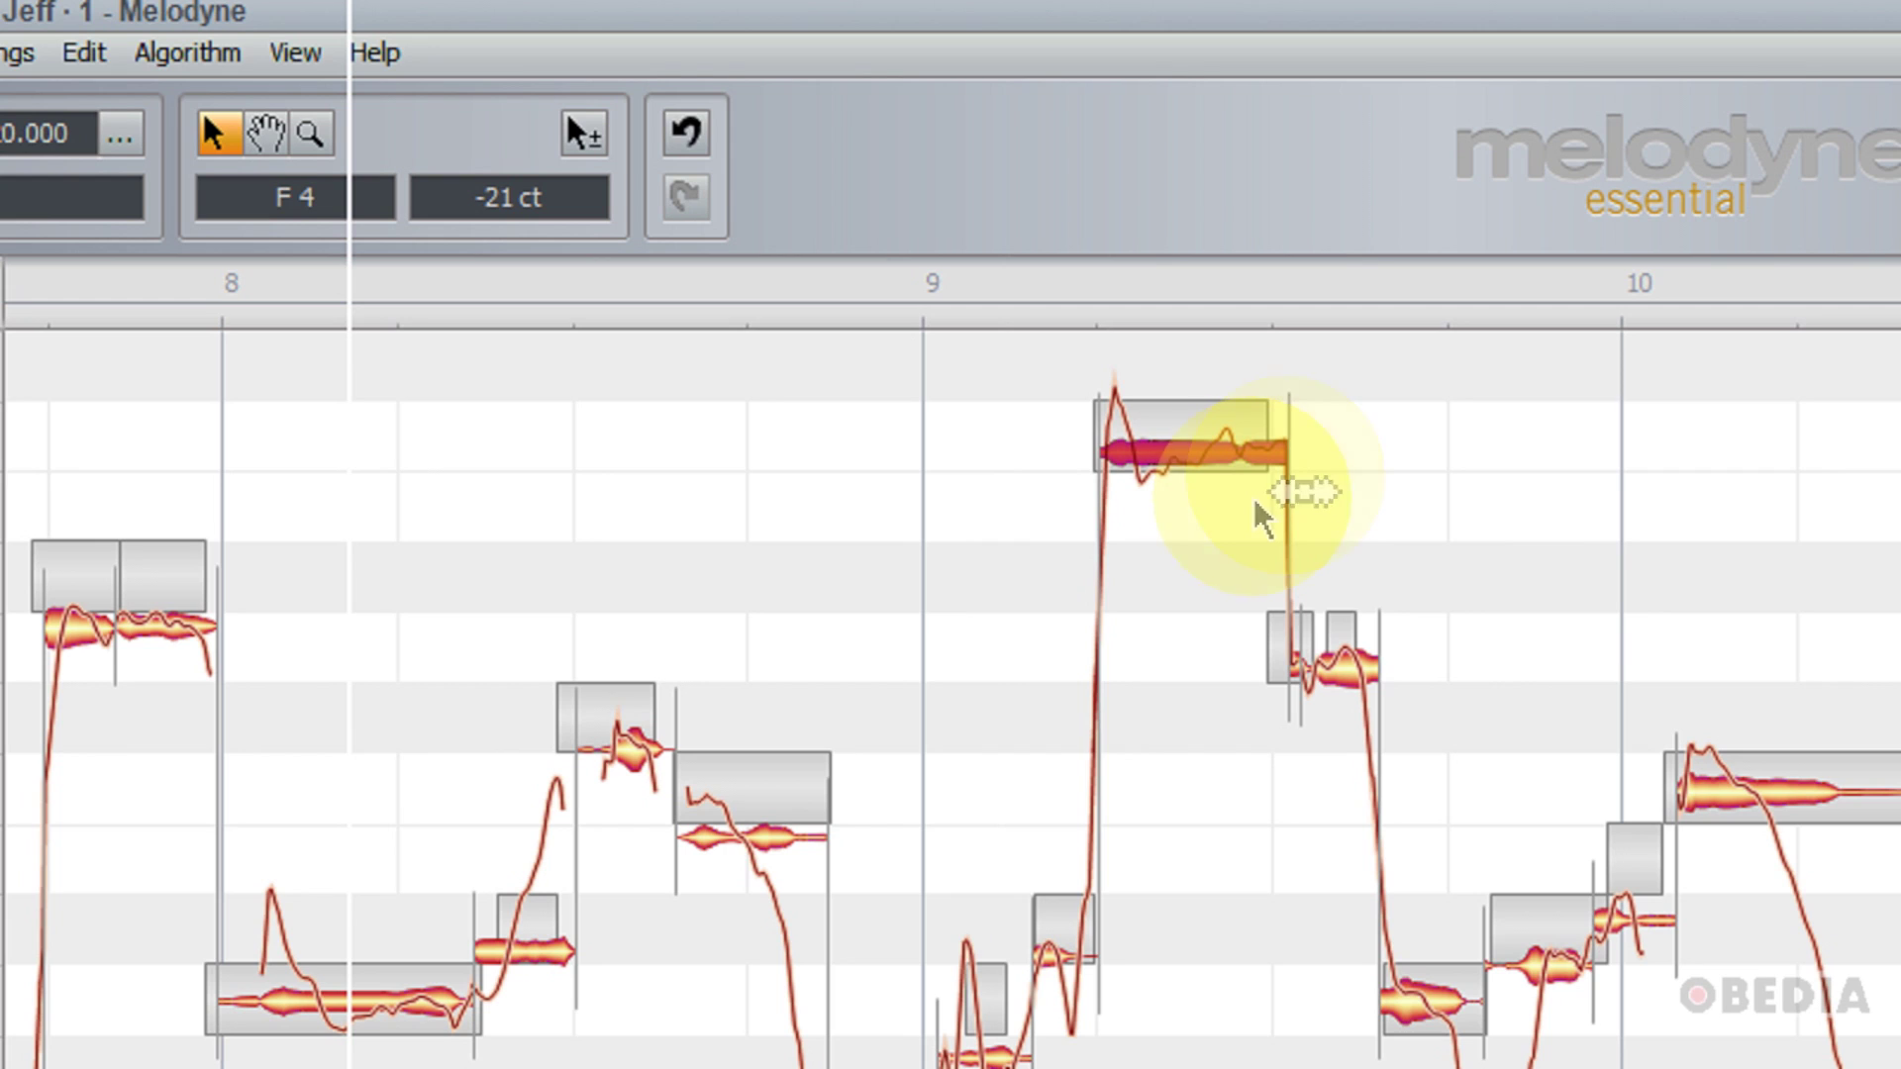
Raise the note before bar 9 to F4 and snap the Db4 note to its pitch centre.
click(1198, 481)
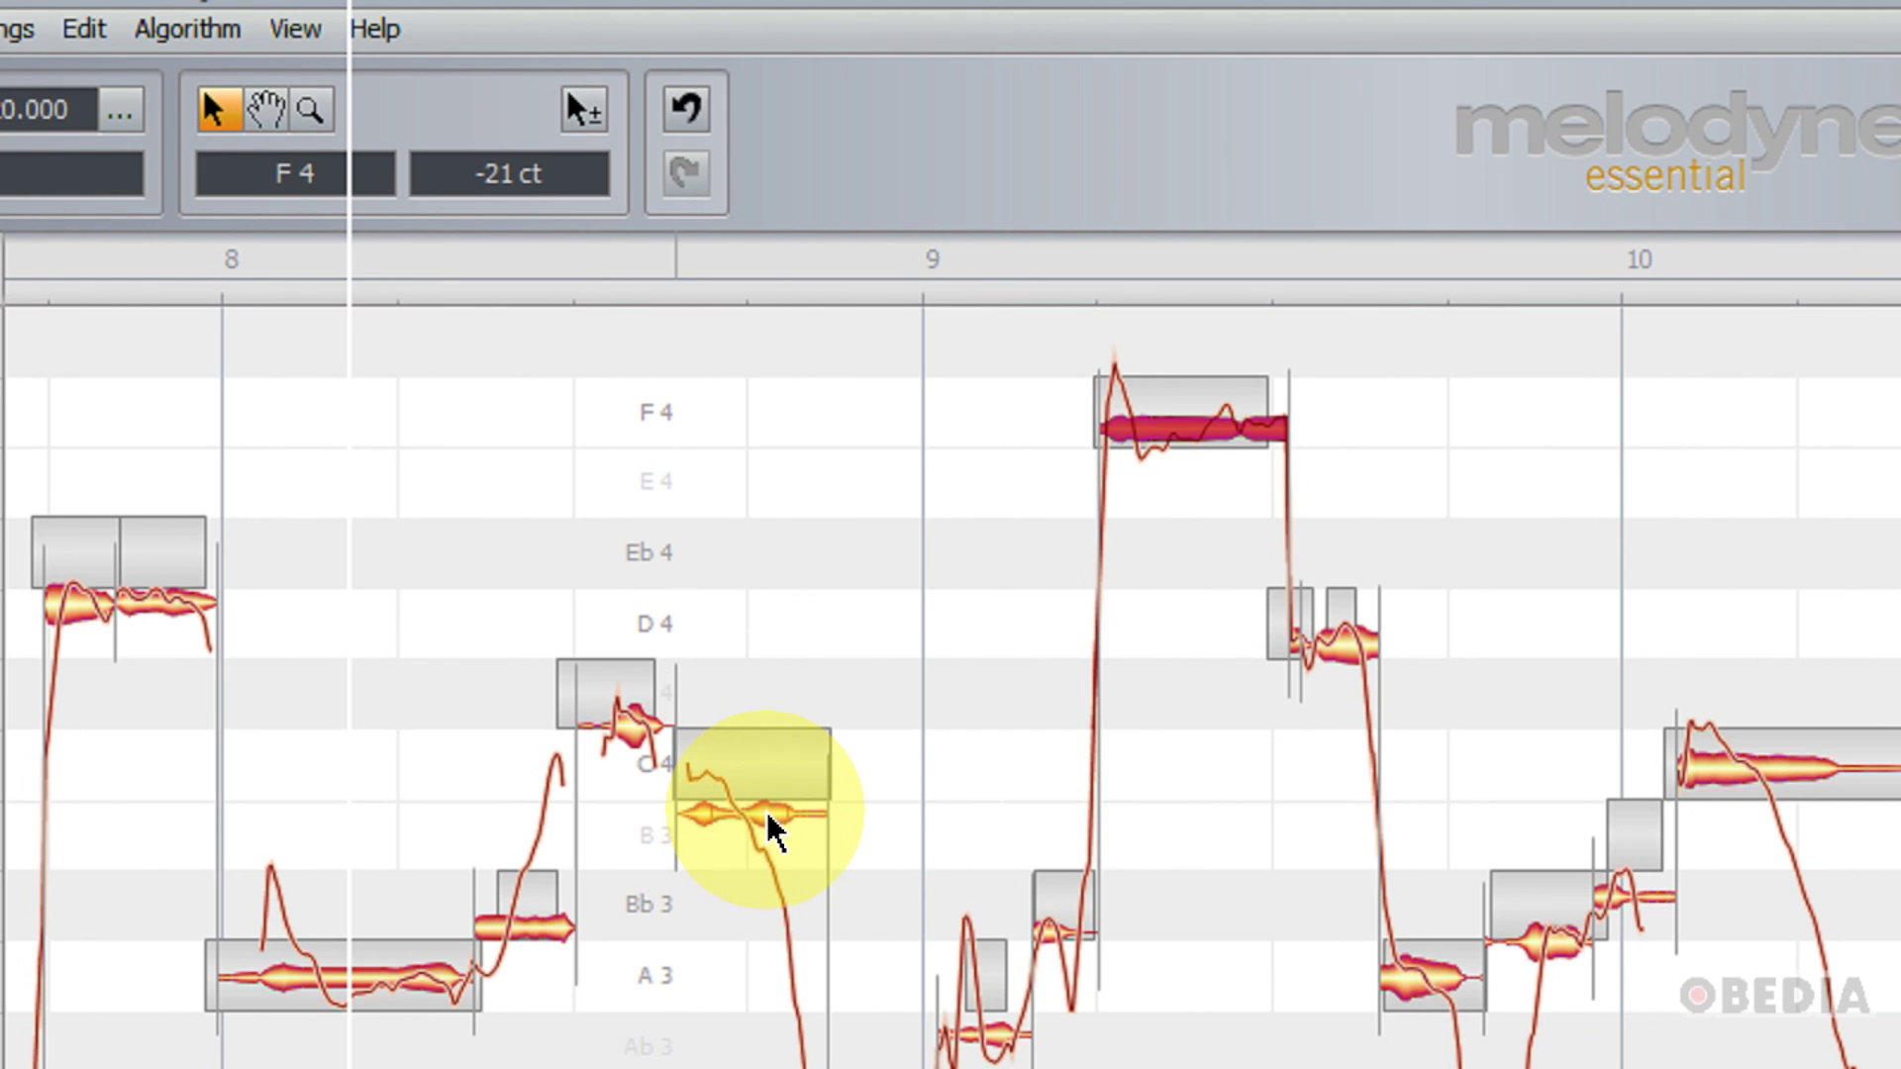
drag(775, 830, 776, 416)
click(636, 728)
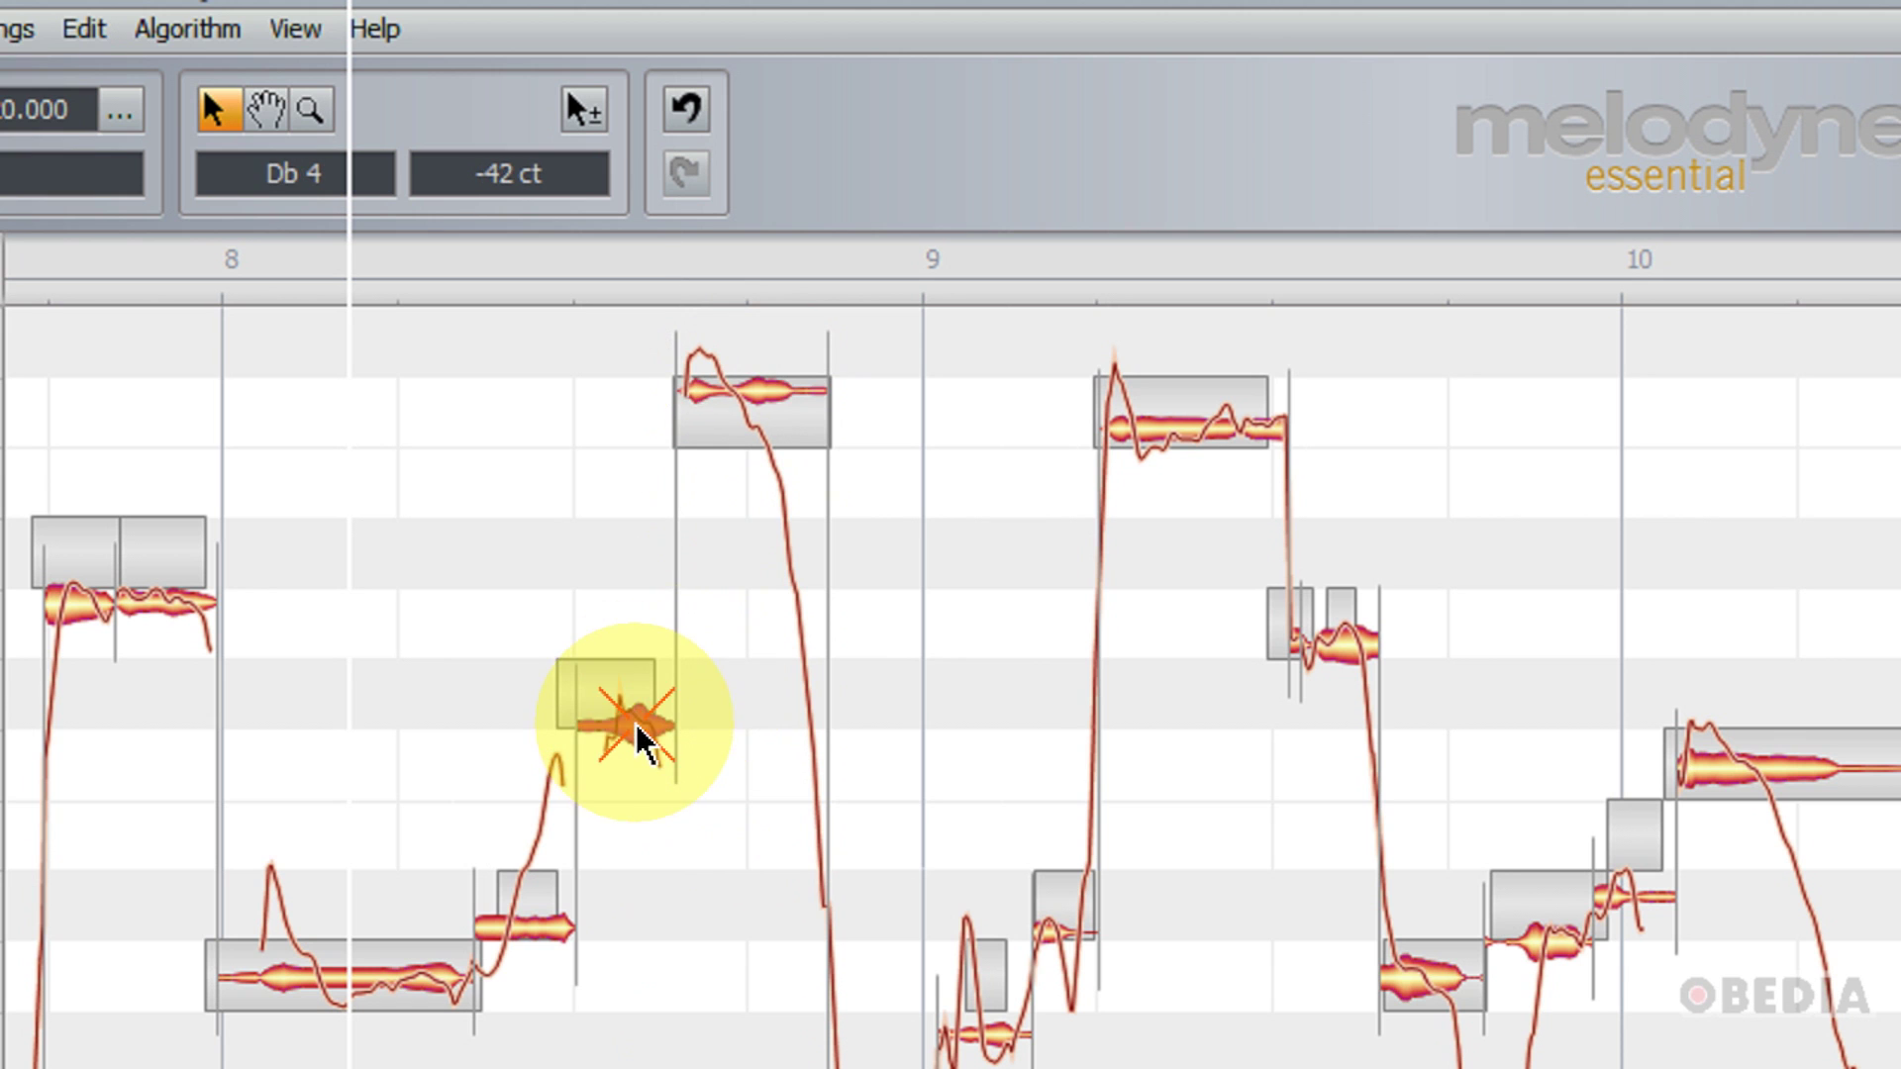
double_click(636, 729)
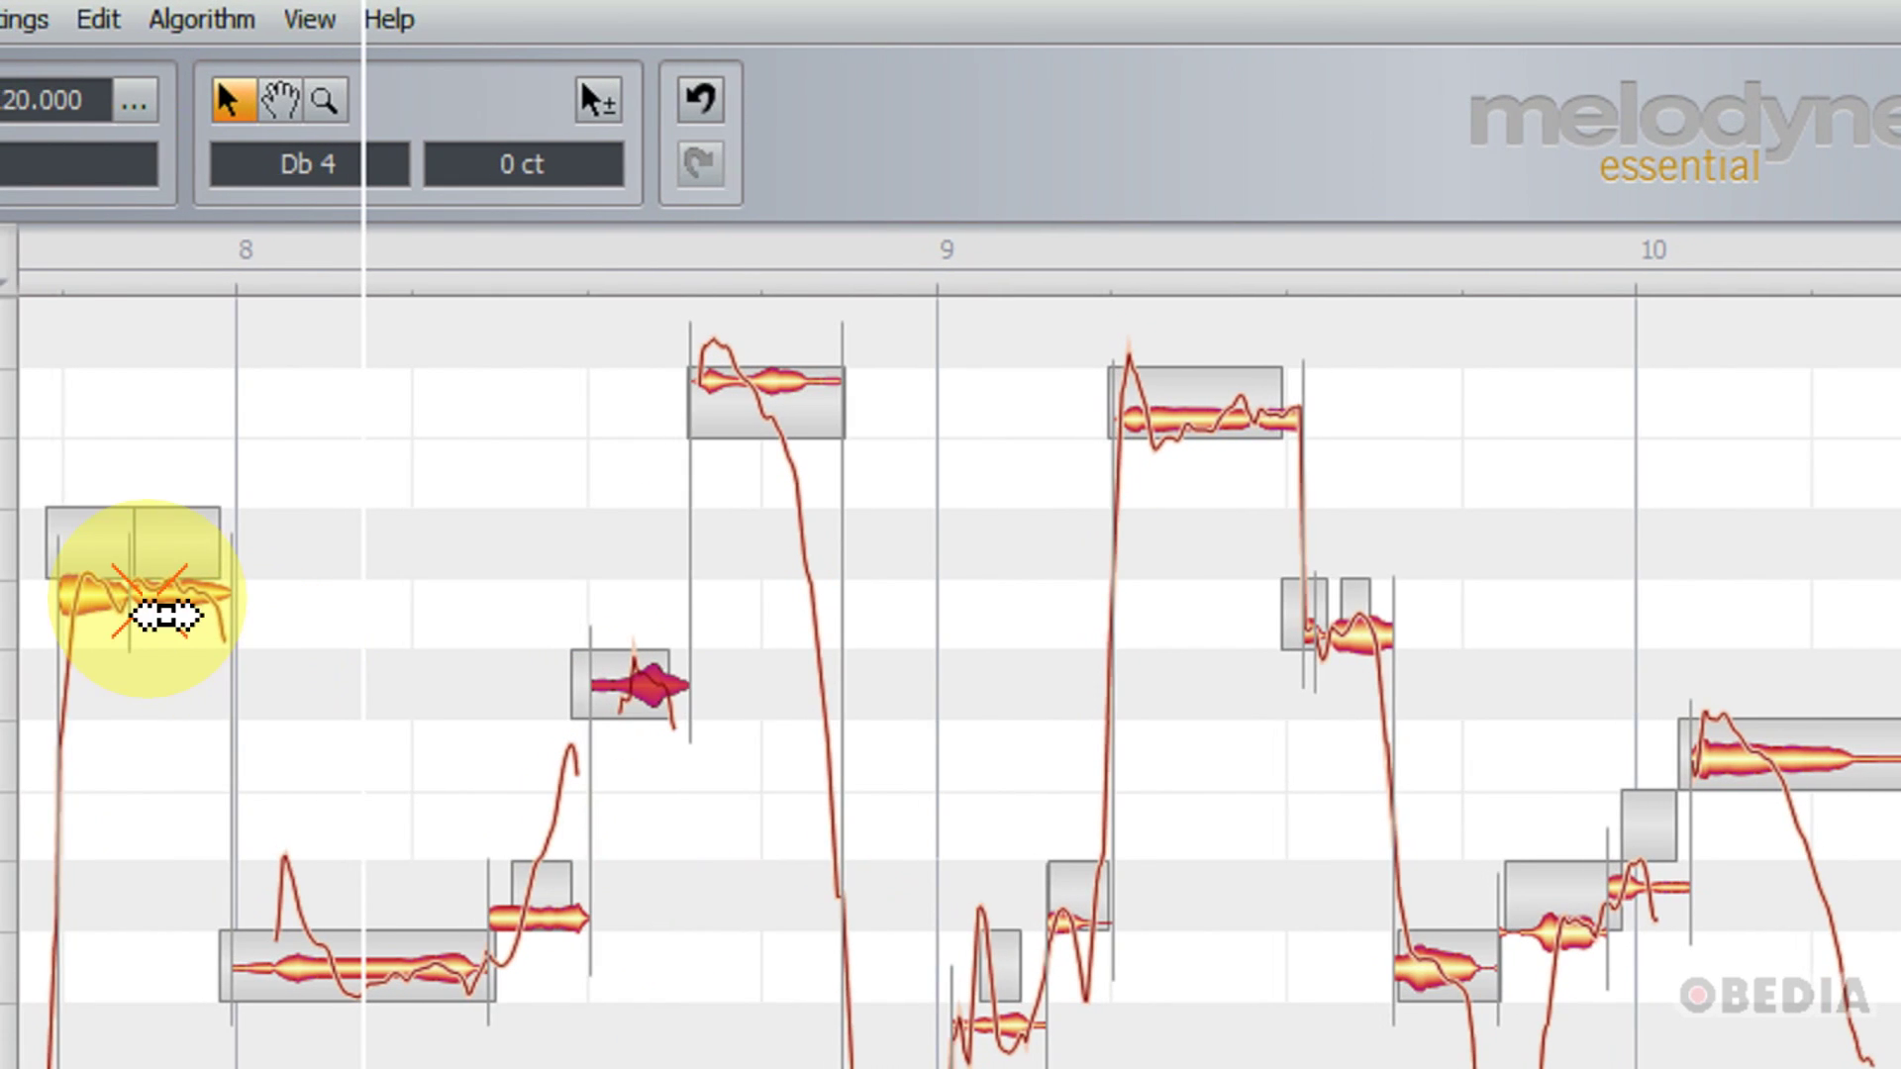
Lift the second early Eb4 note to E4 and play back the vocal.
click(167, 616)
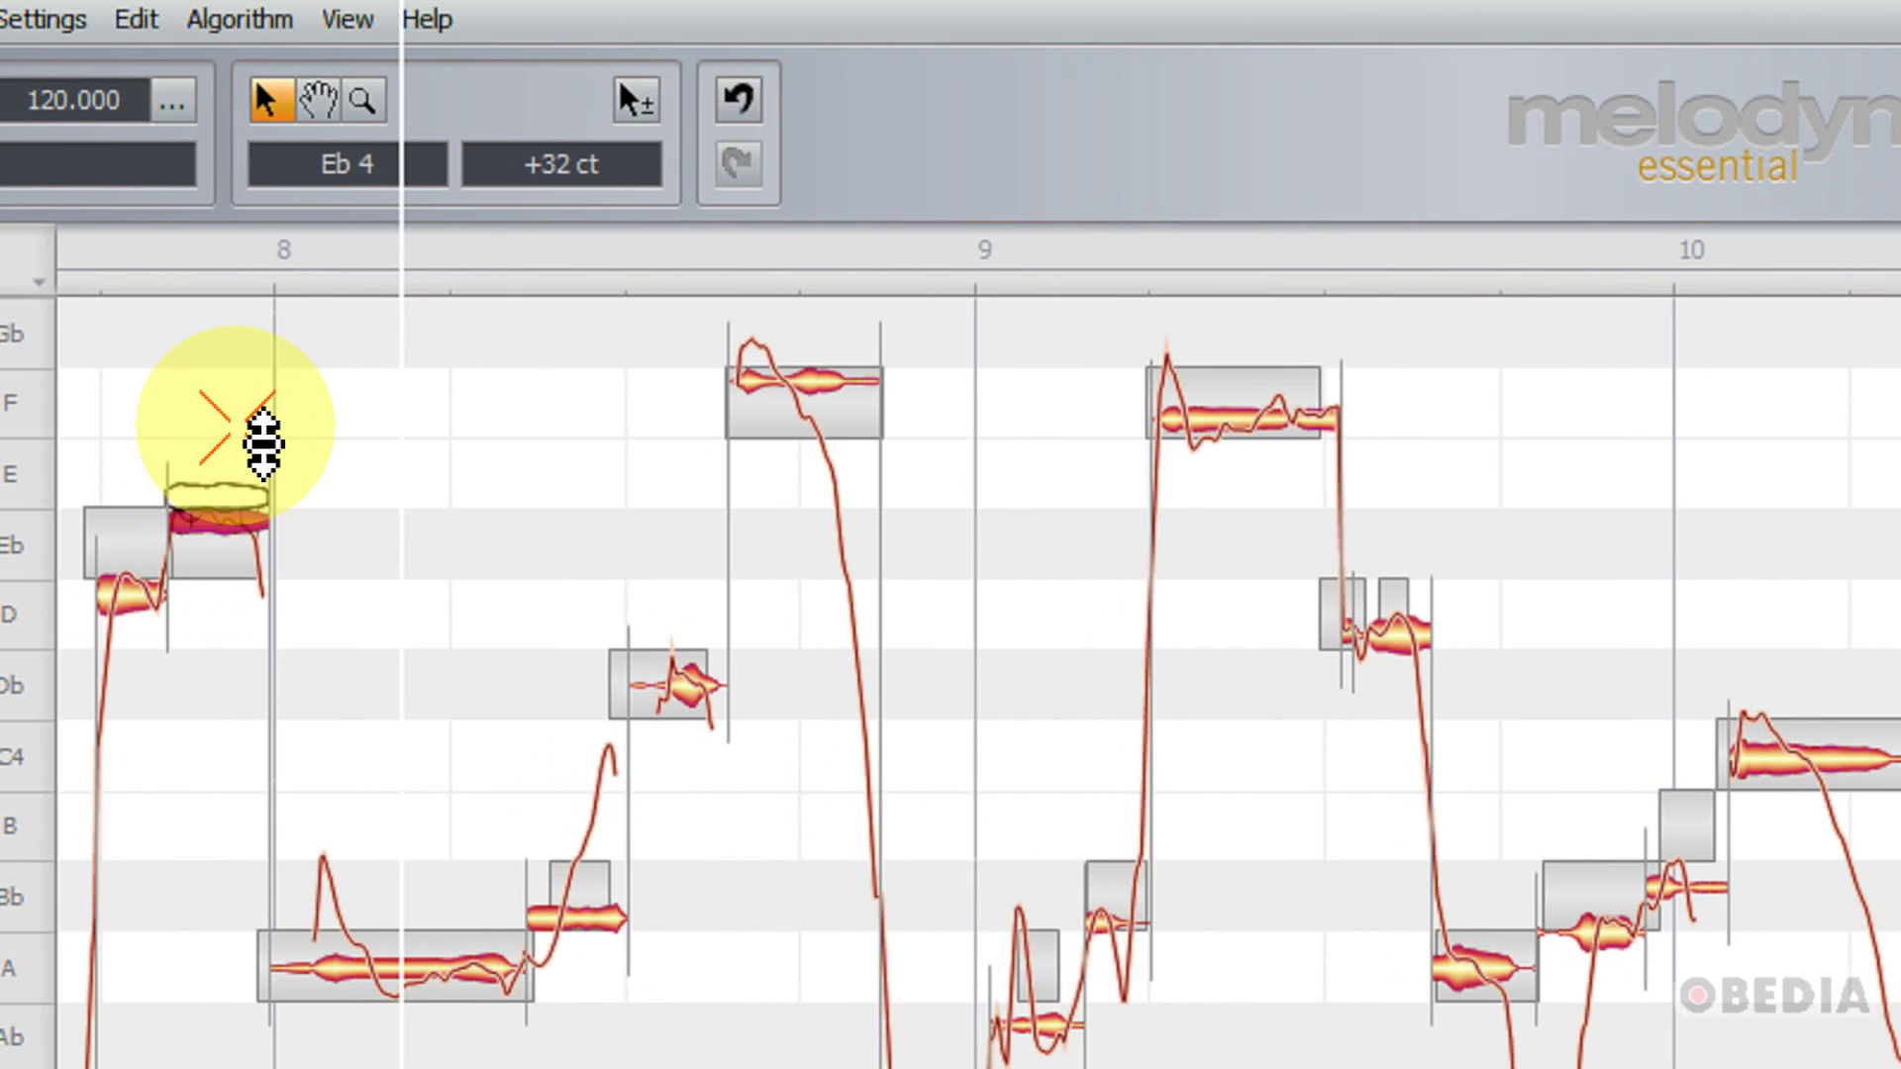
drag(262, 440, 263, 443)
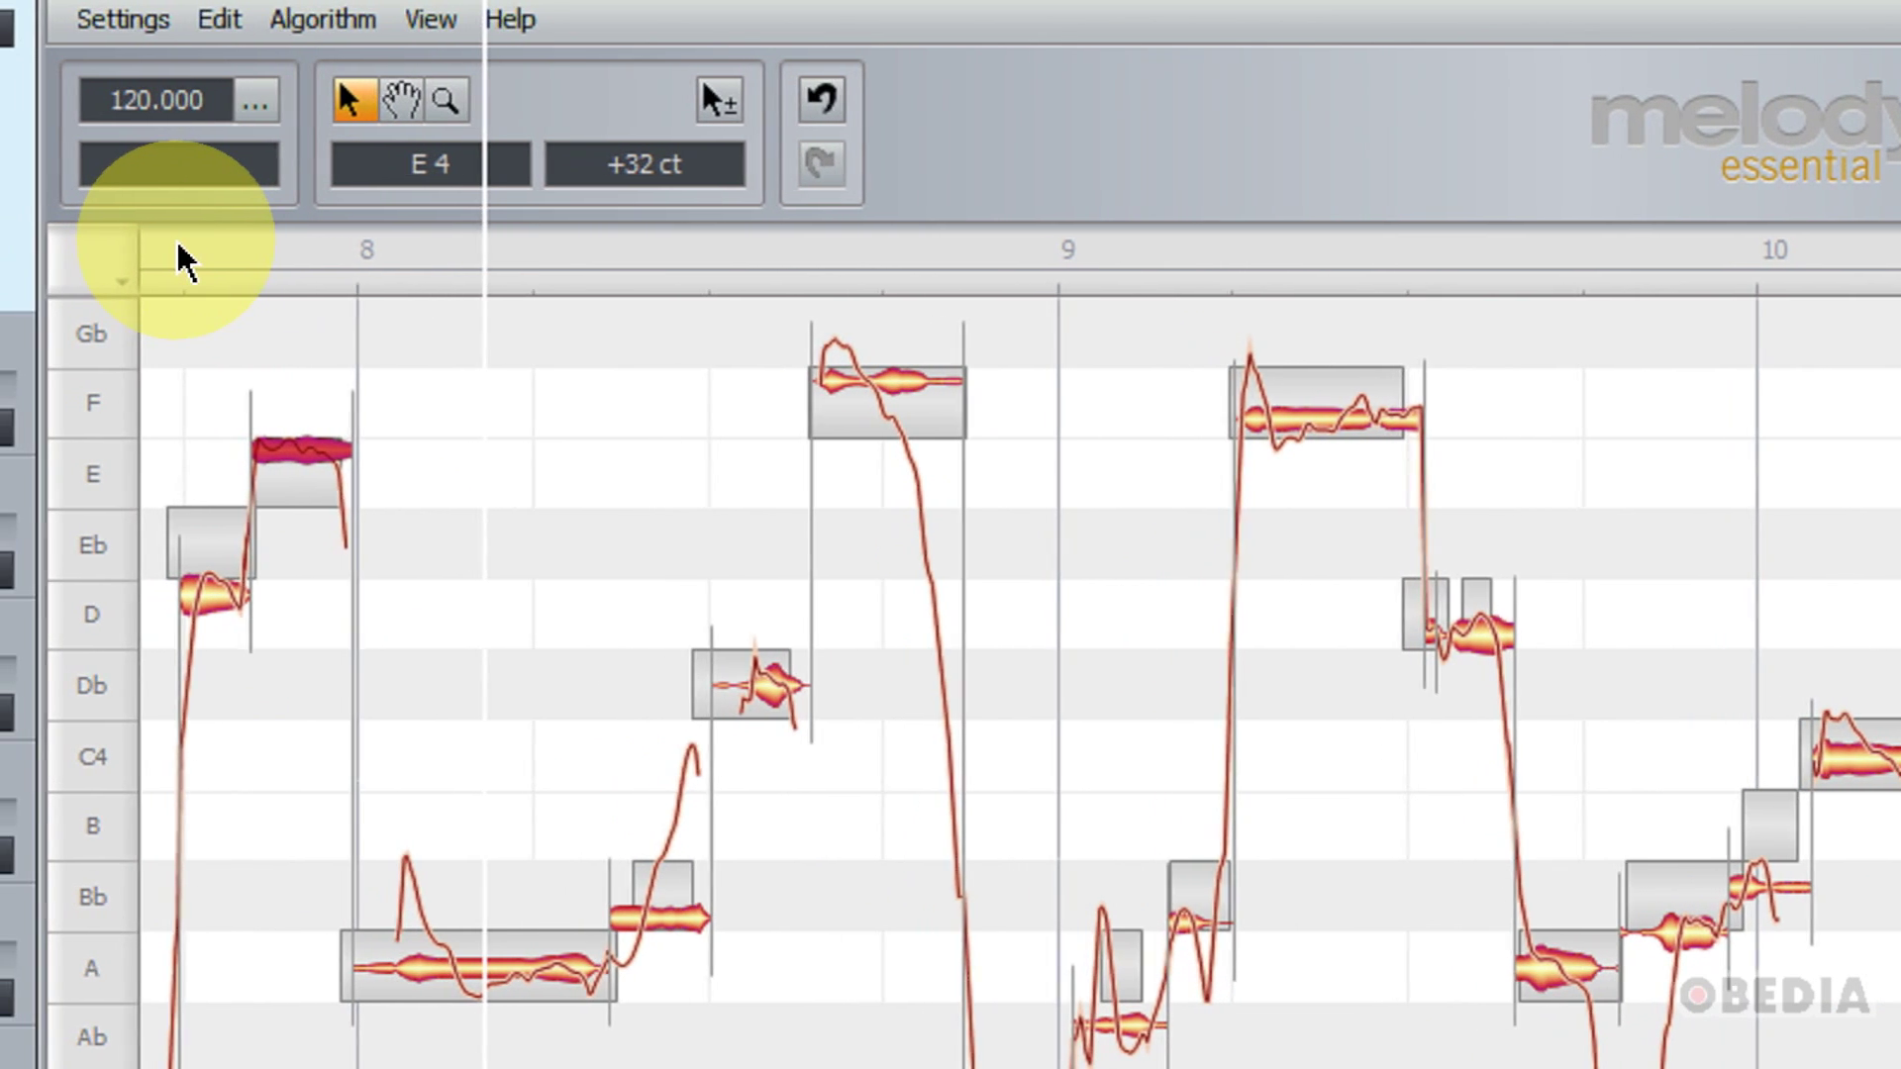
key(space)
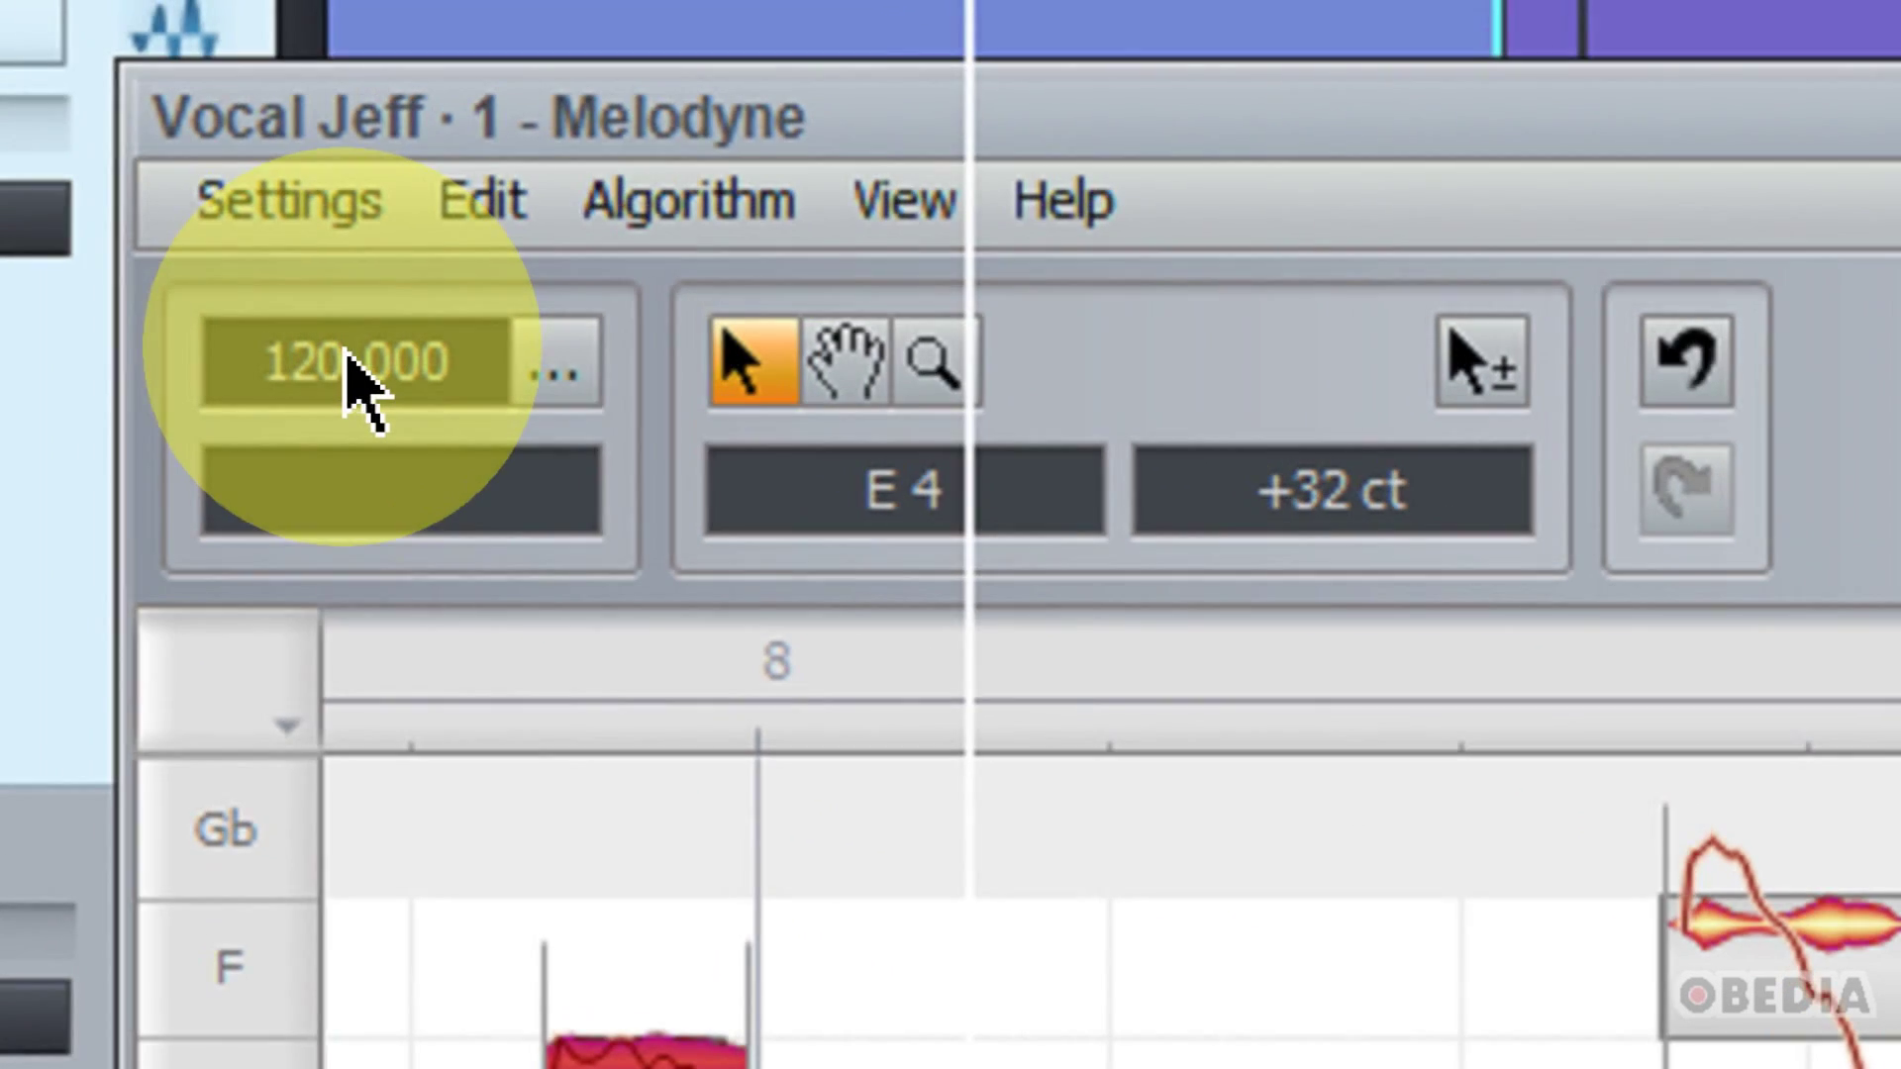
click(280, 309)
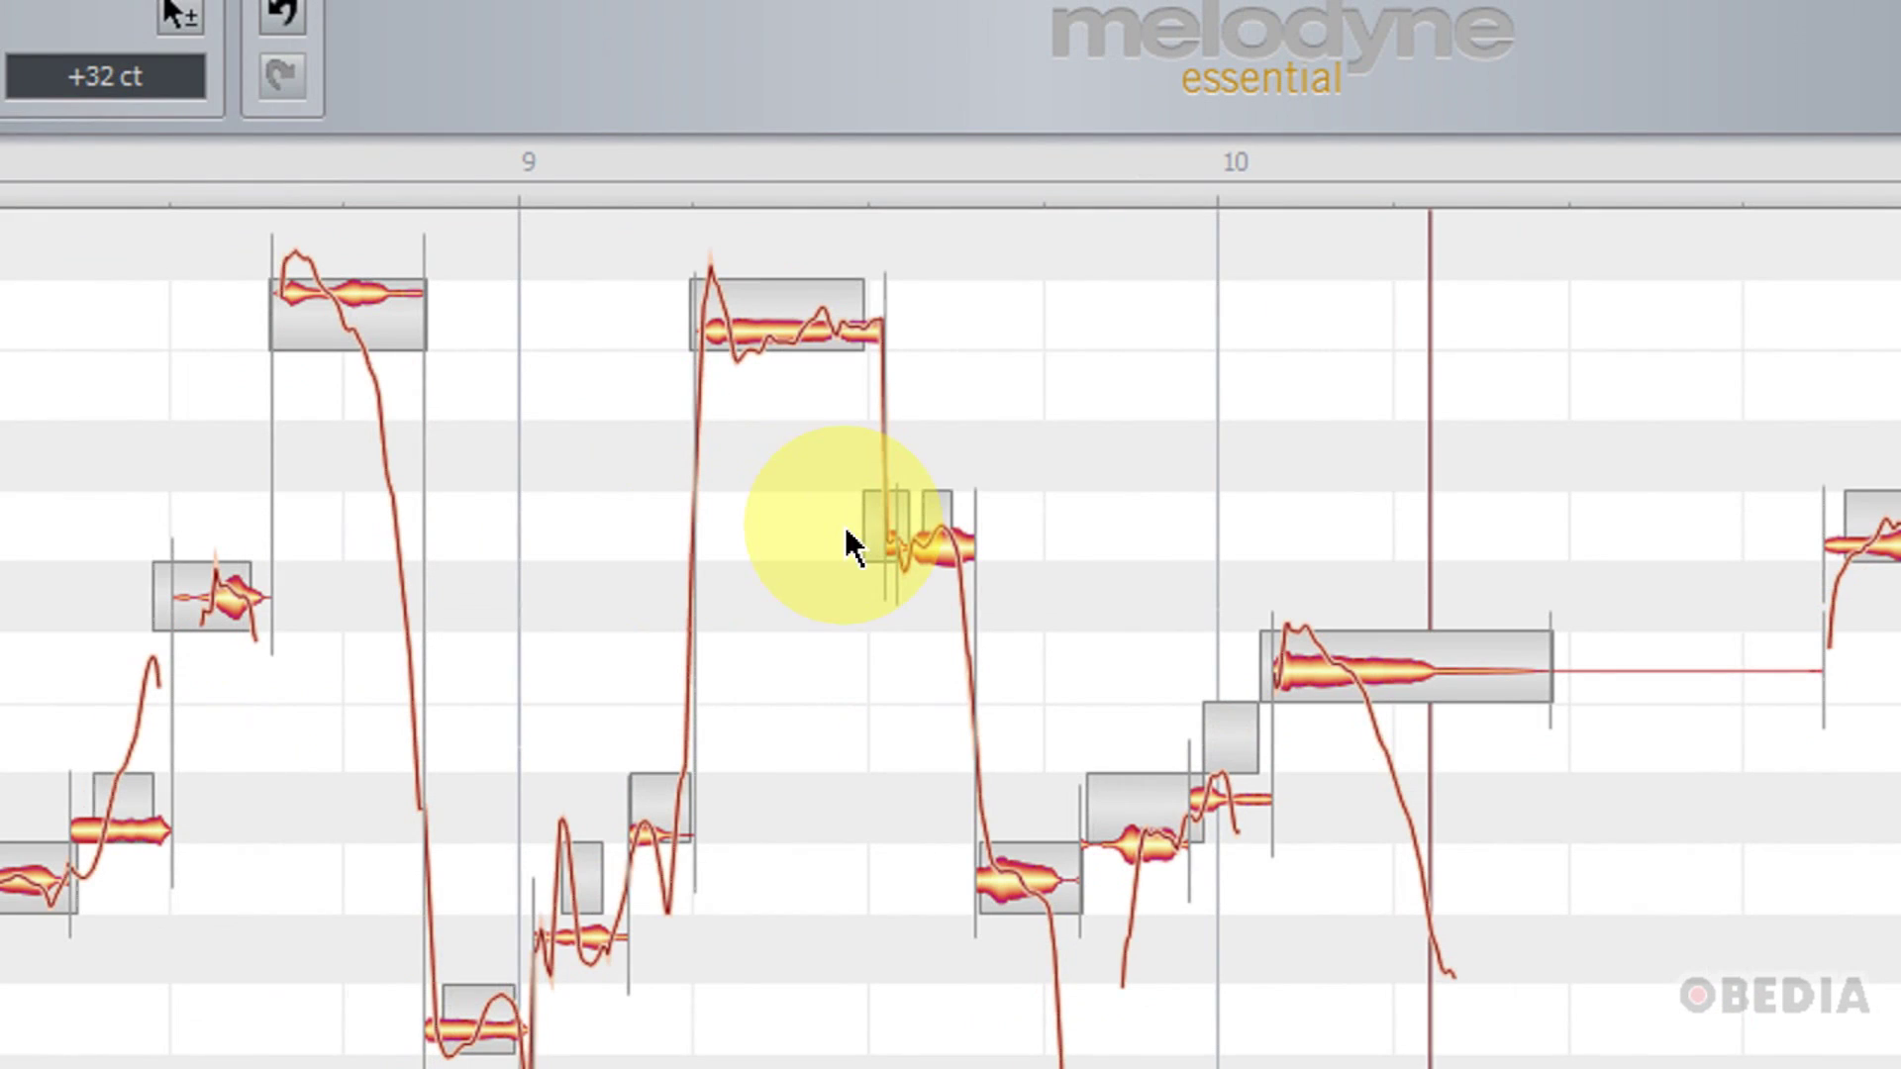
double_click(416, 698)
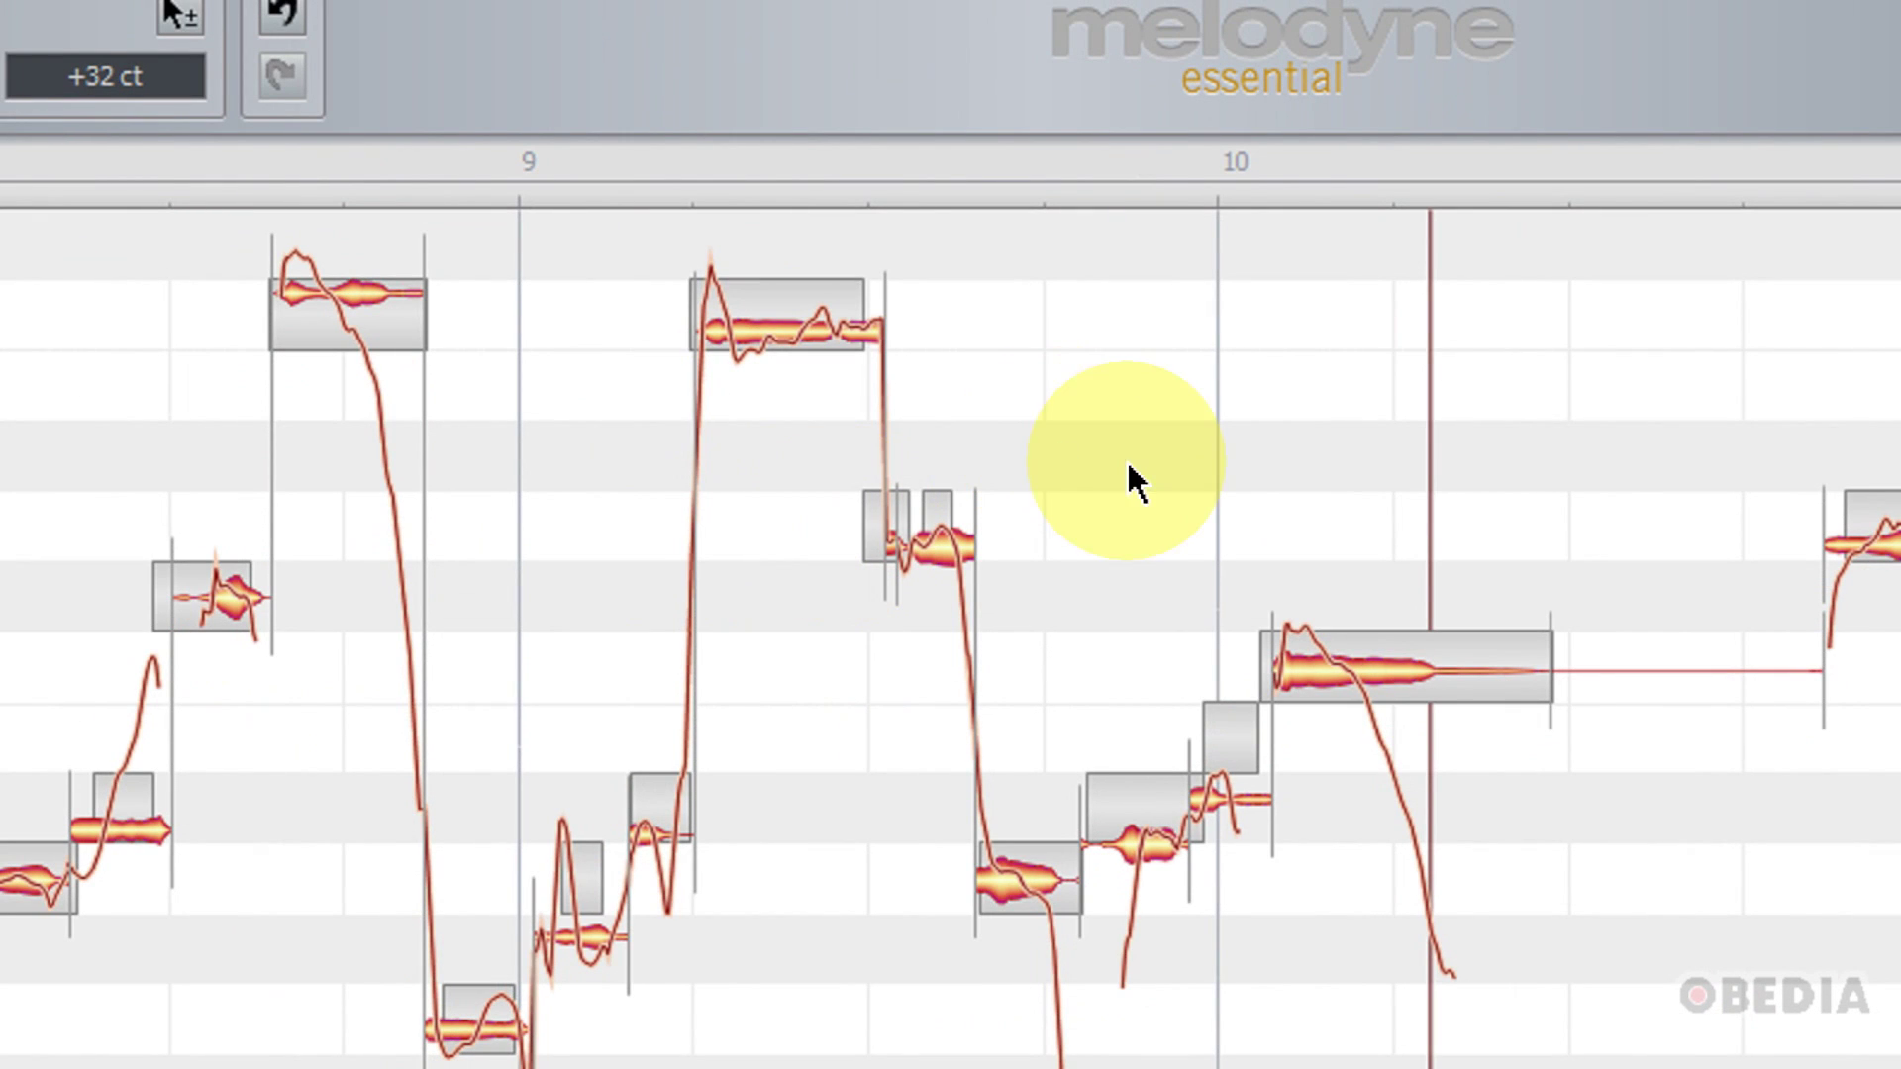
Select all phrase notes, move the F4 note before bar 9 higher, and scrub the phrase.
click(1580, 315)
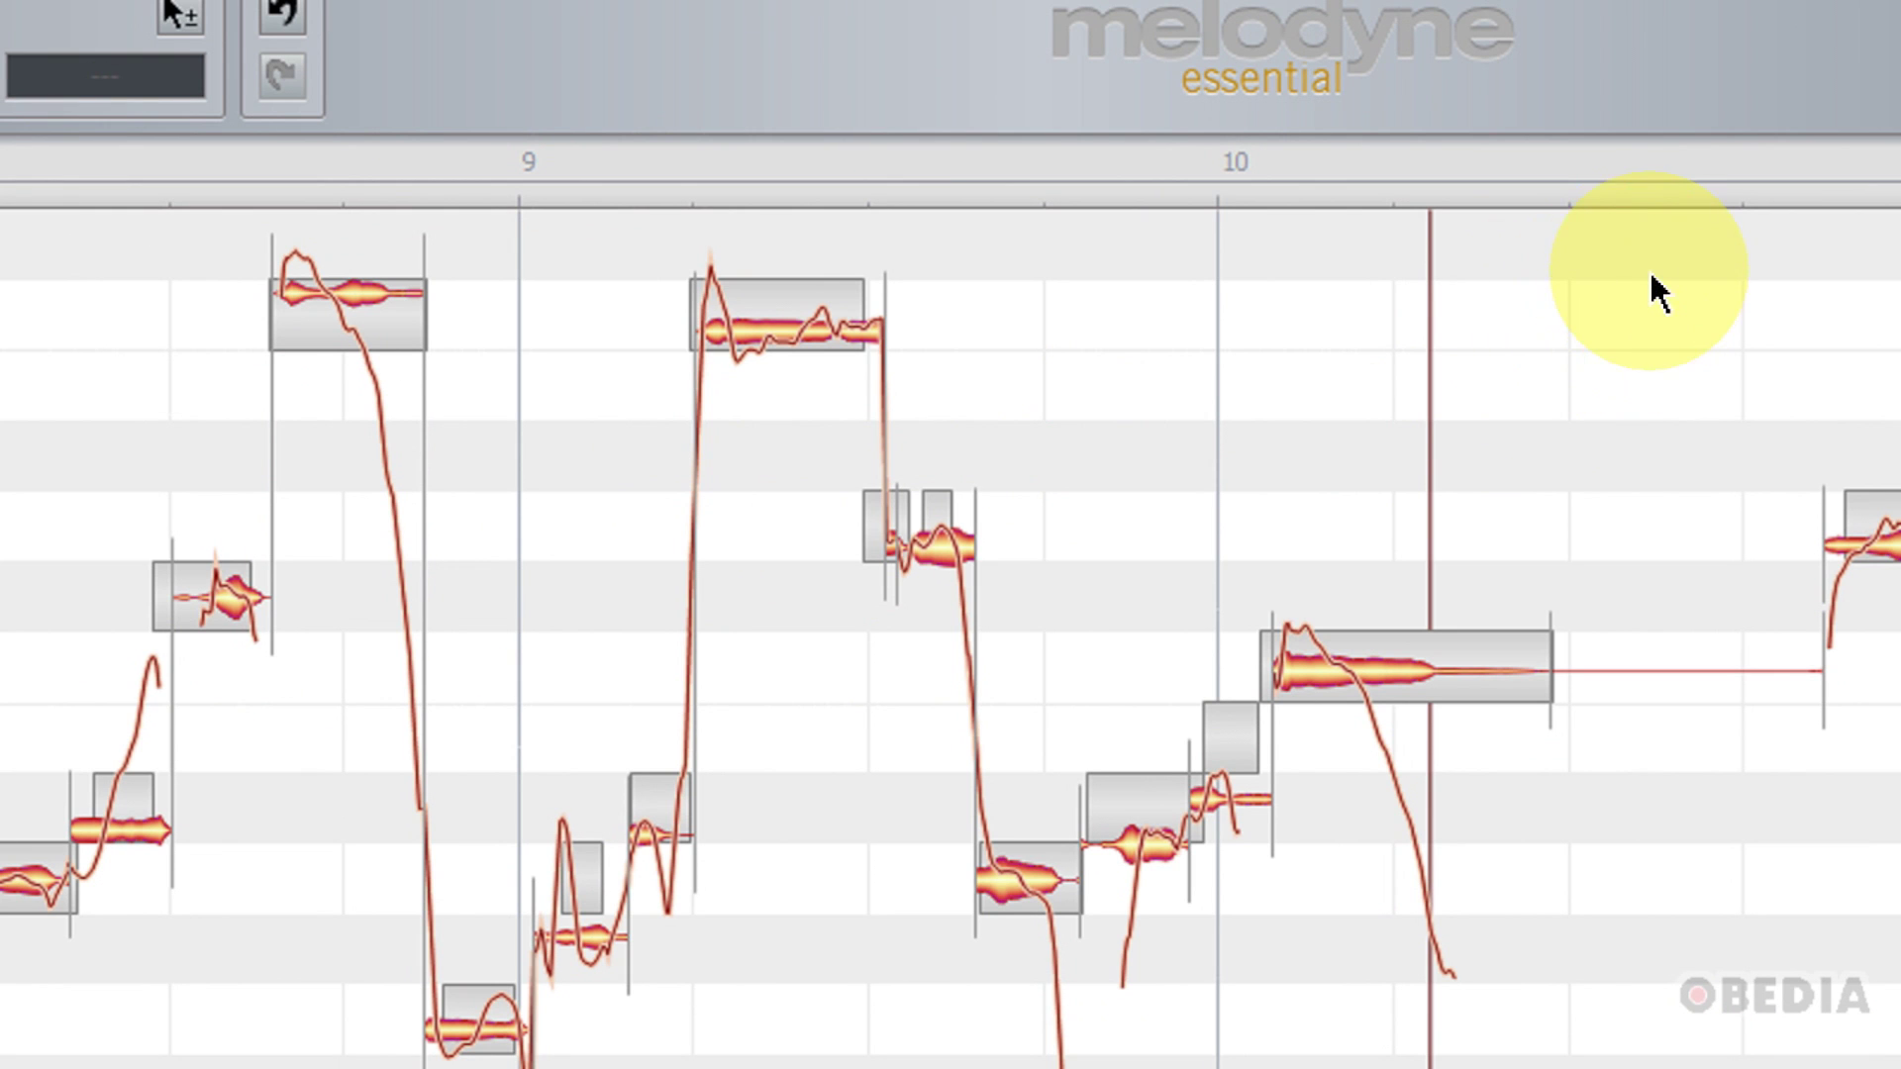
drag(1651, 277, 0, 992)
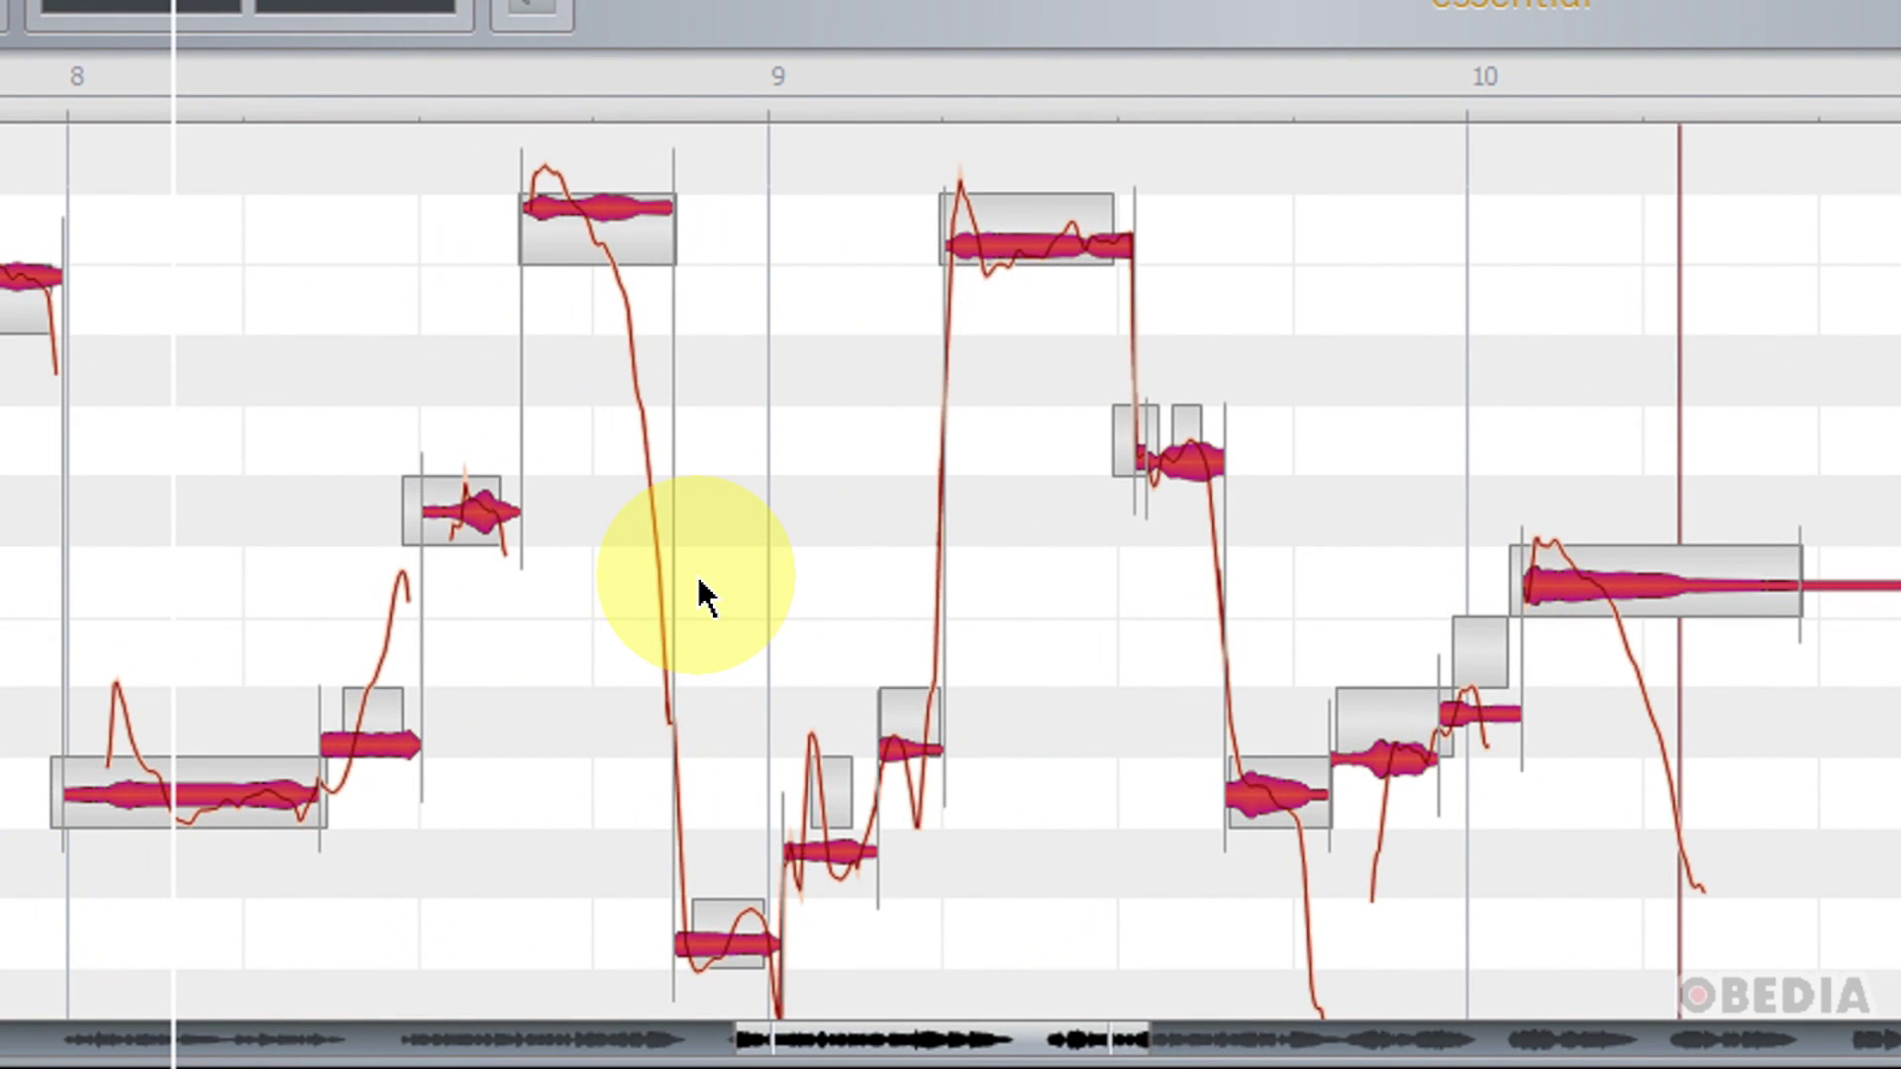
scroll(697, 594, up, 5)
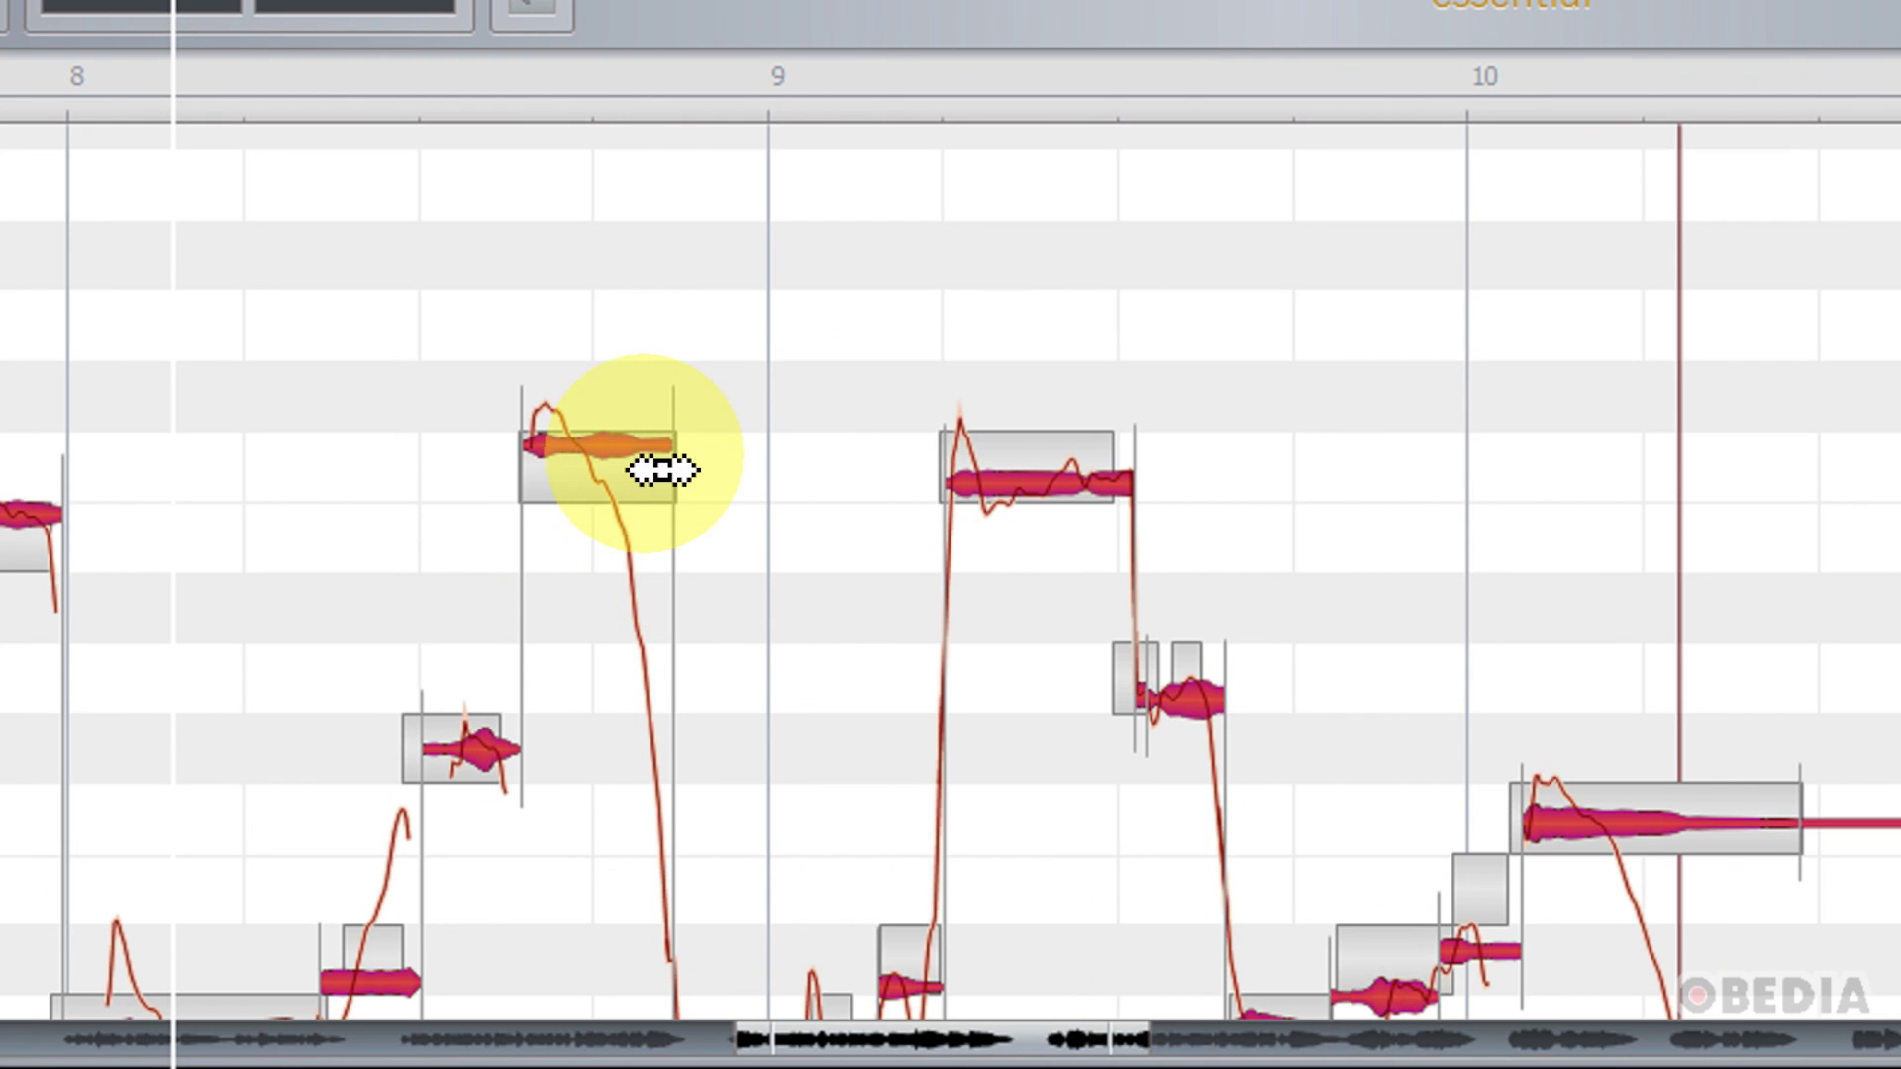
click(608, 444)
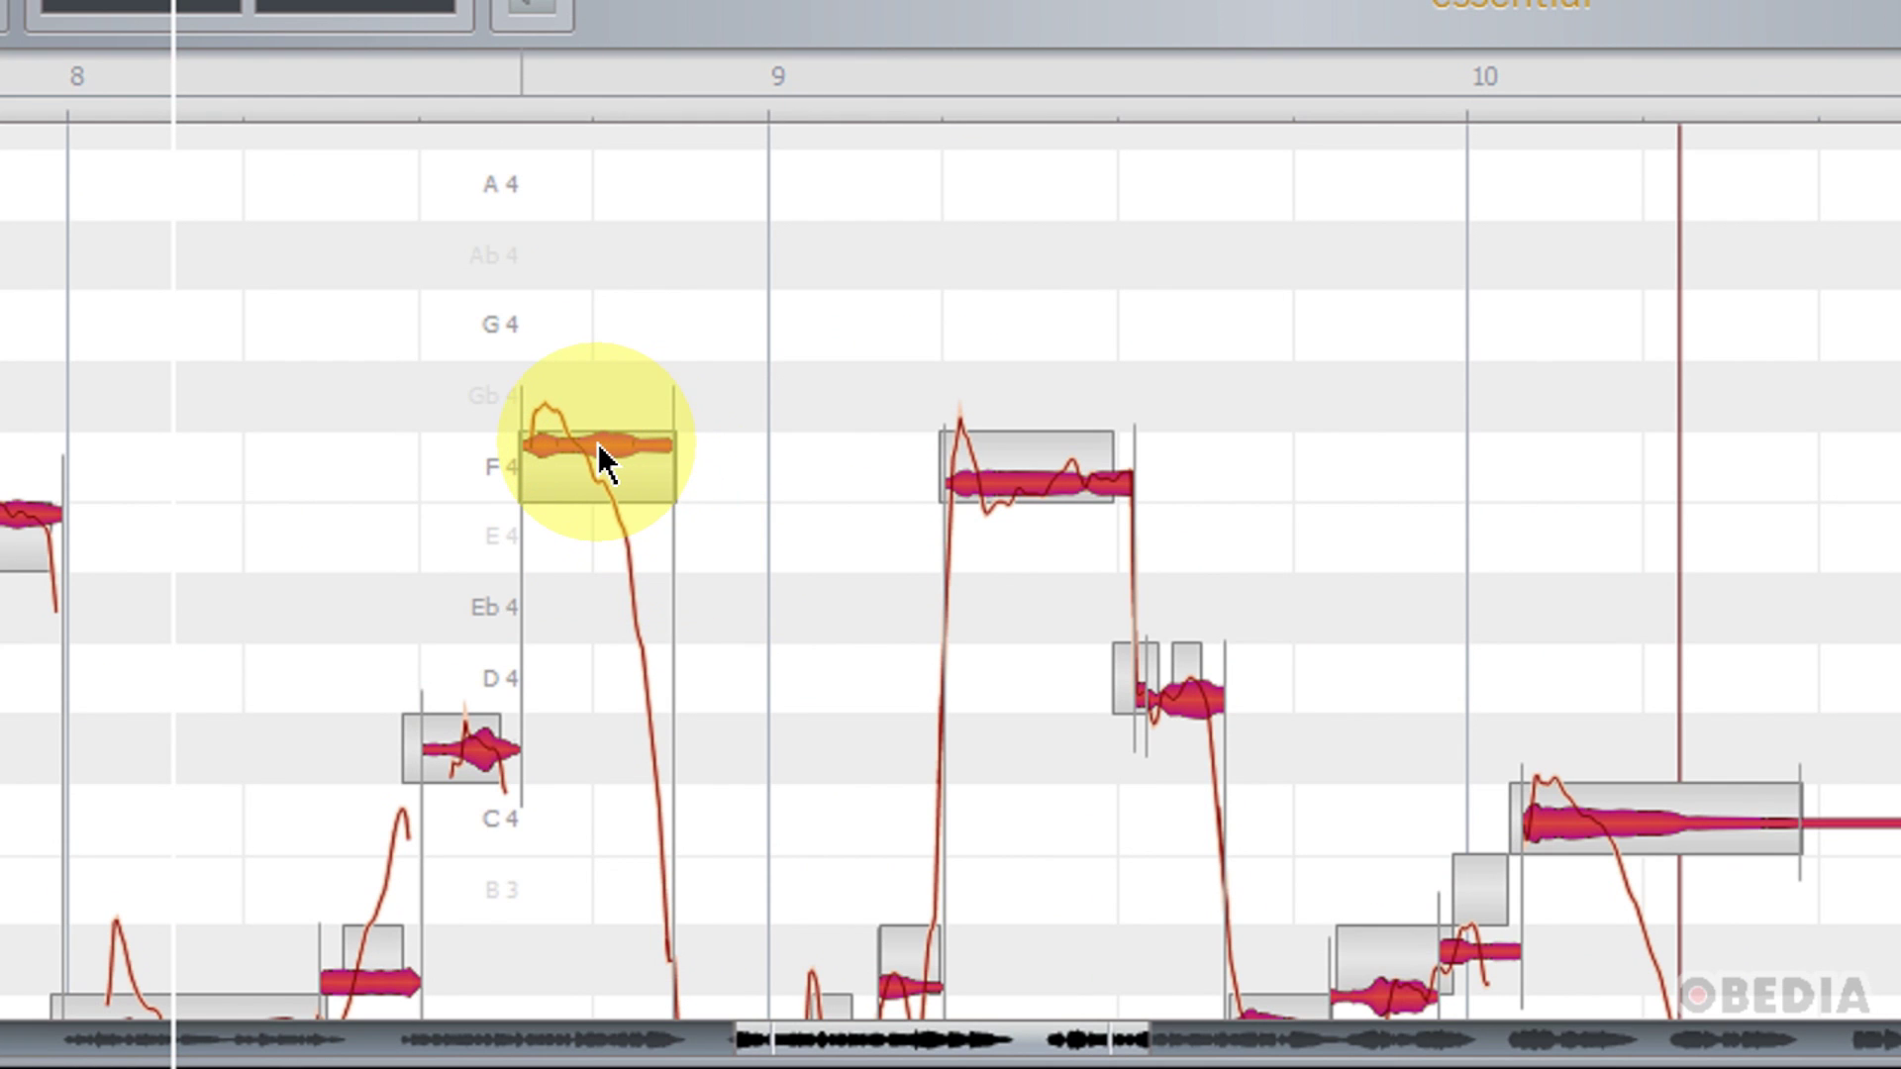
drag(597, 443, 592, 240)
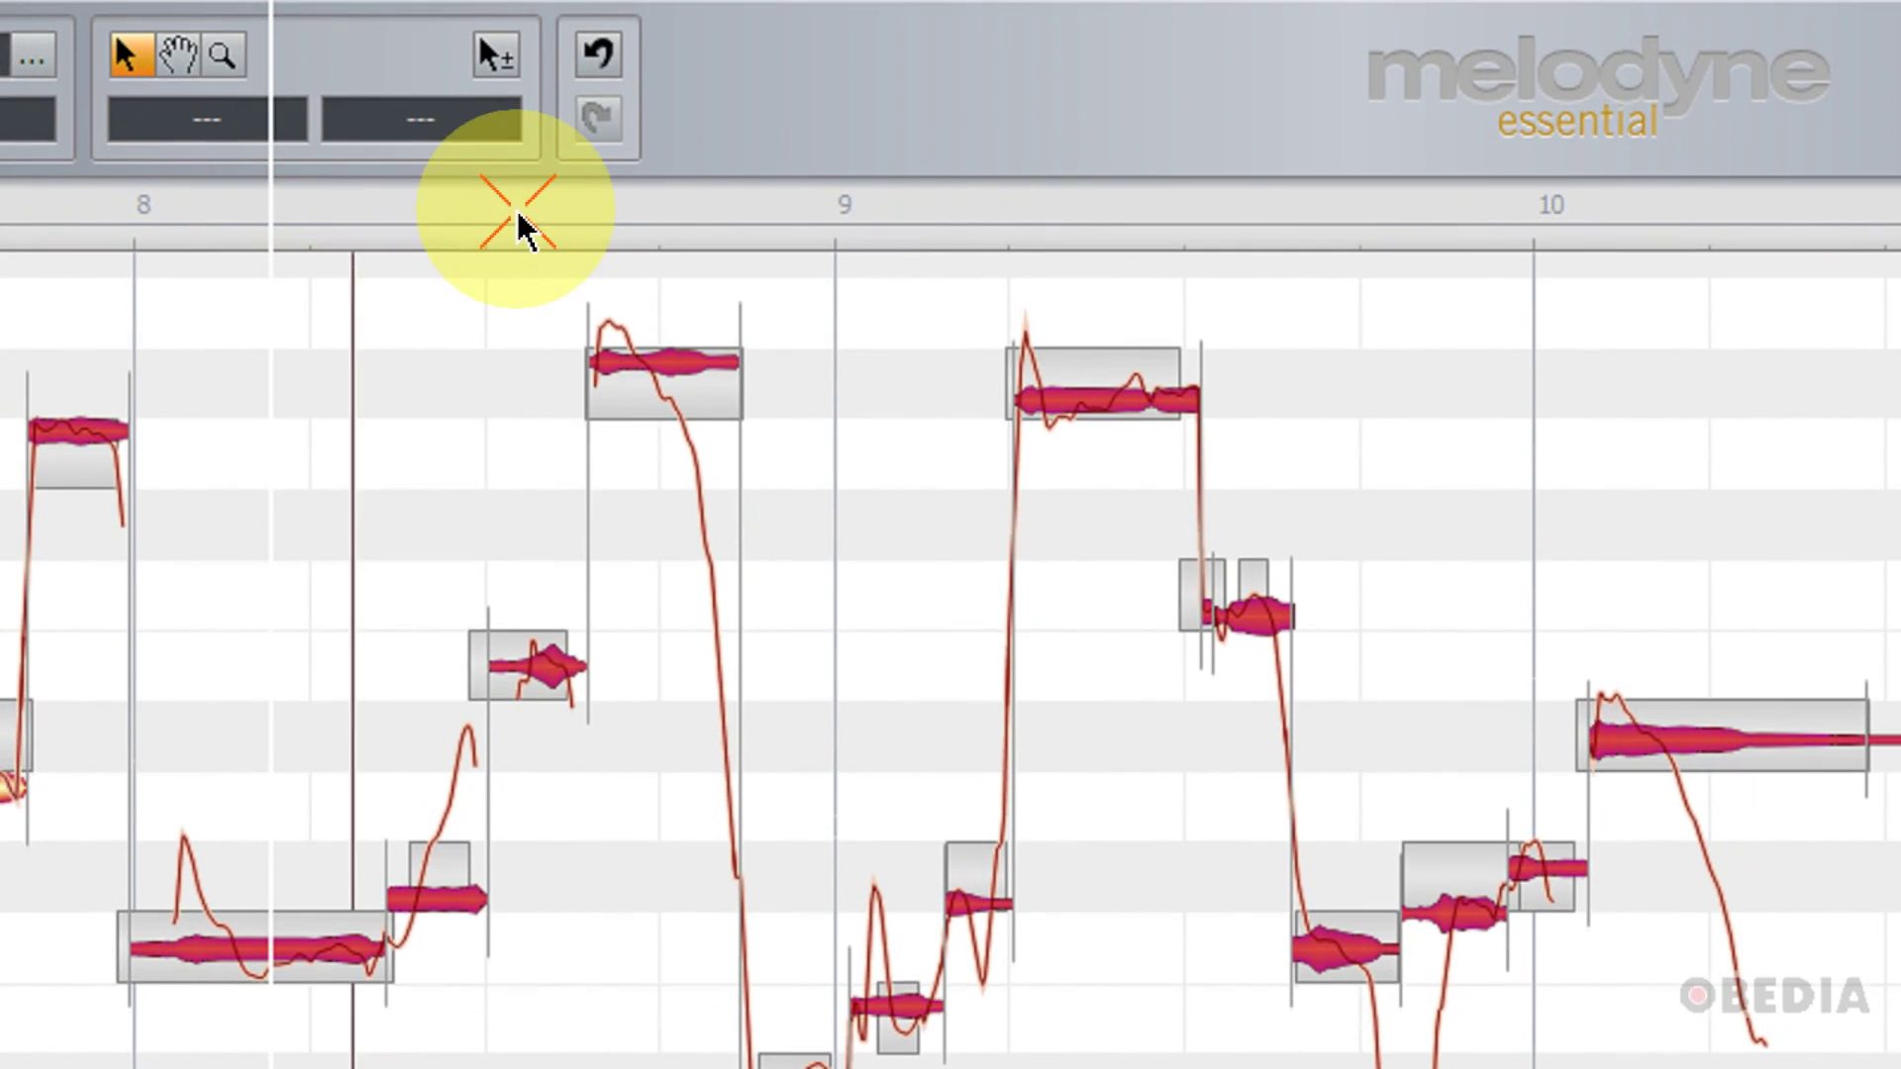
drag(741, 248, 1792, 302)
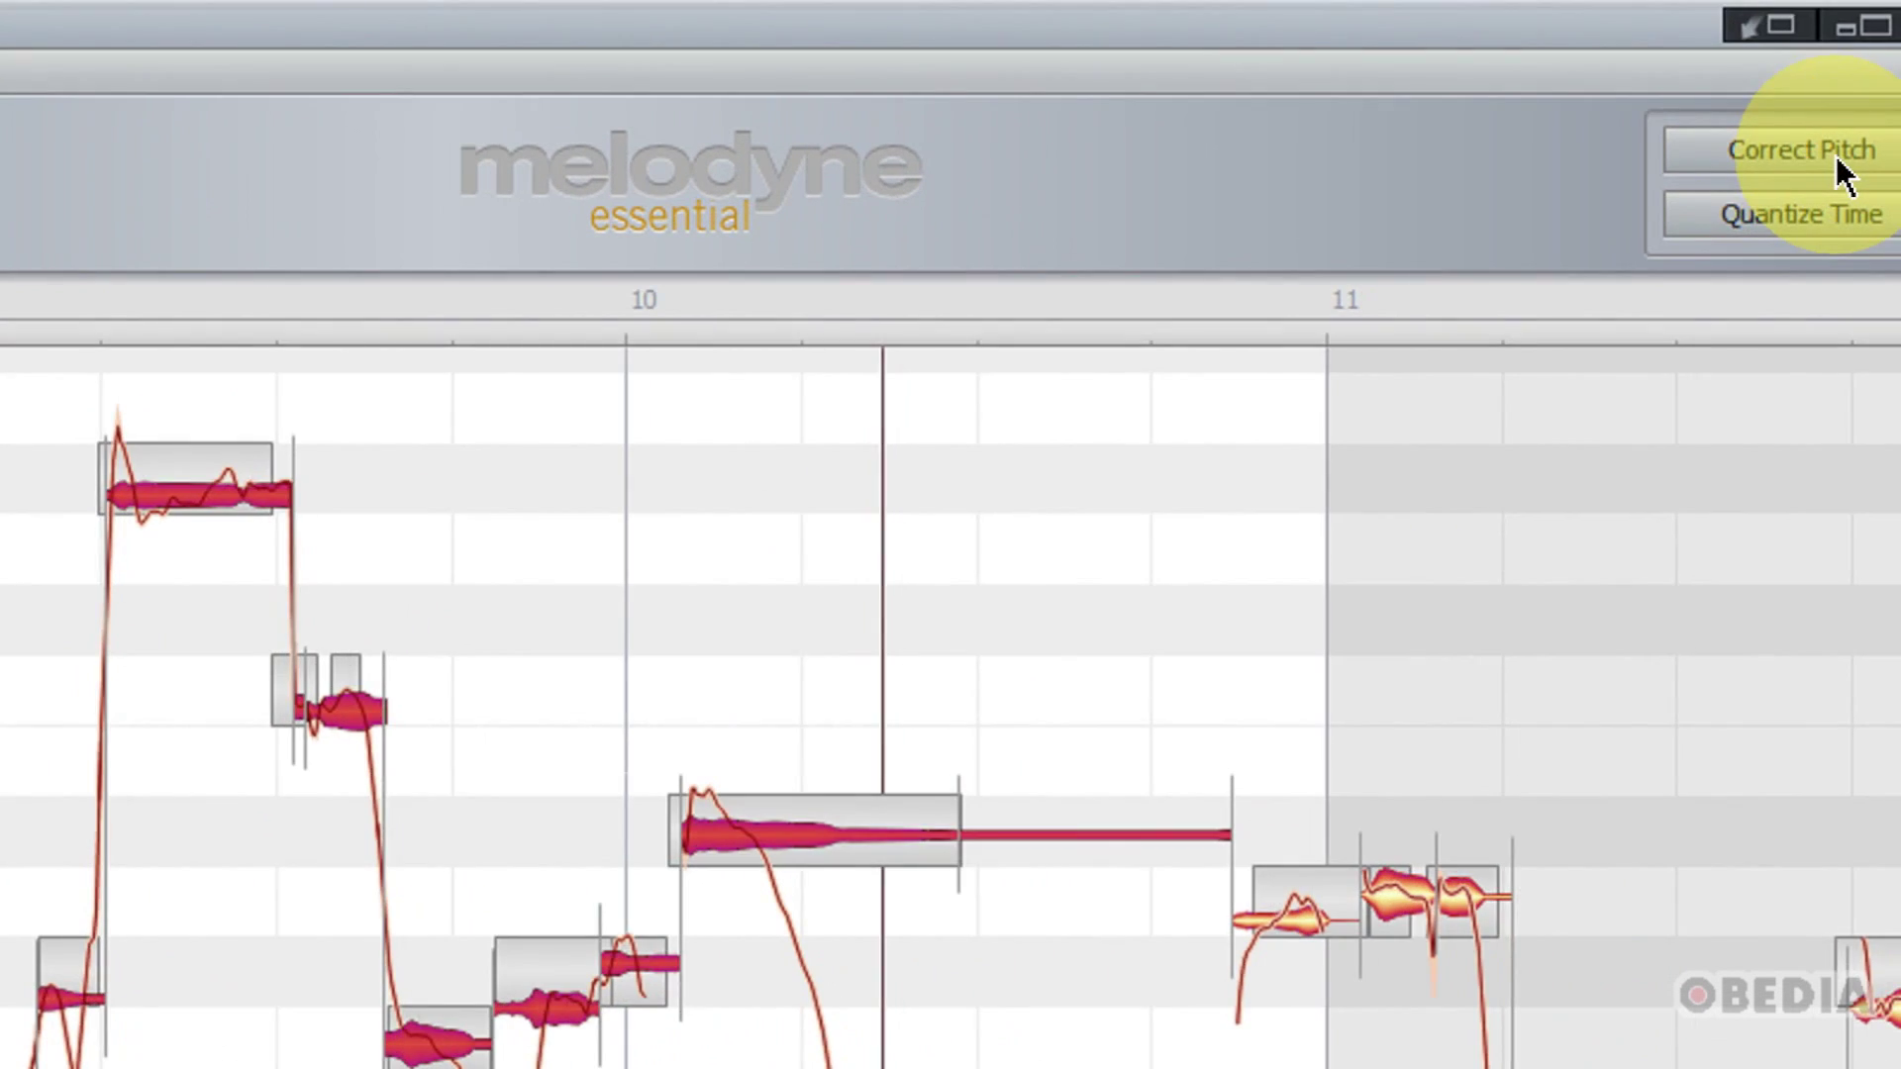
Apply Correct Pitch with pitch centre at 93% and pitch drift at 72%.
click(1871, 129)
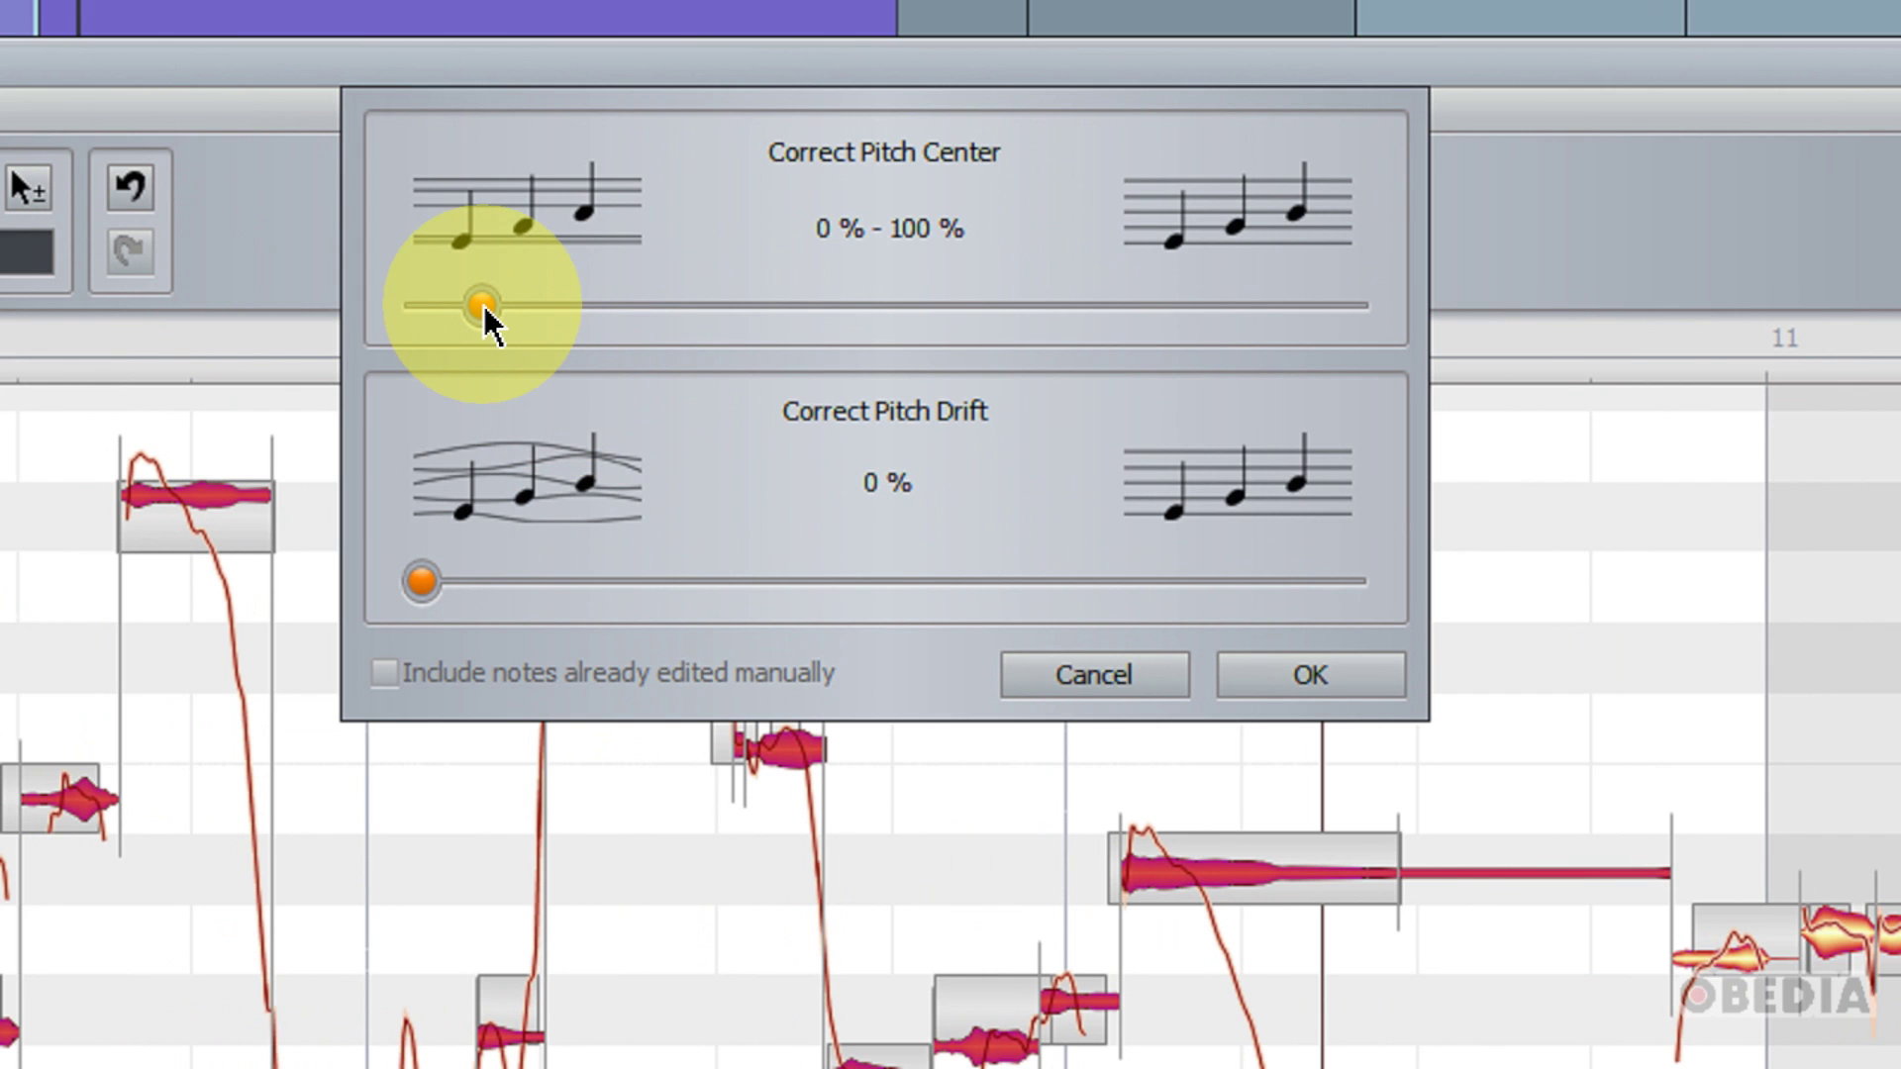
drag(485, 307, 1286, 309)
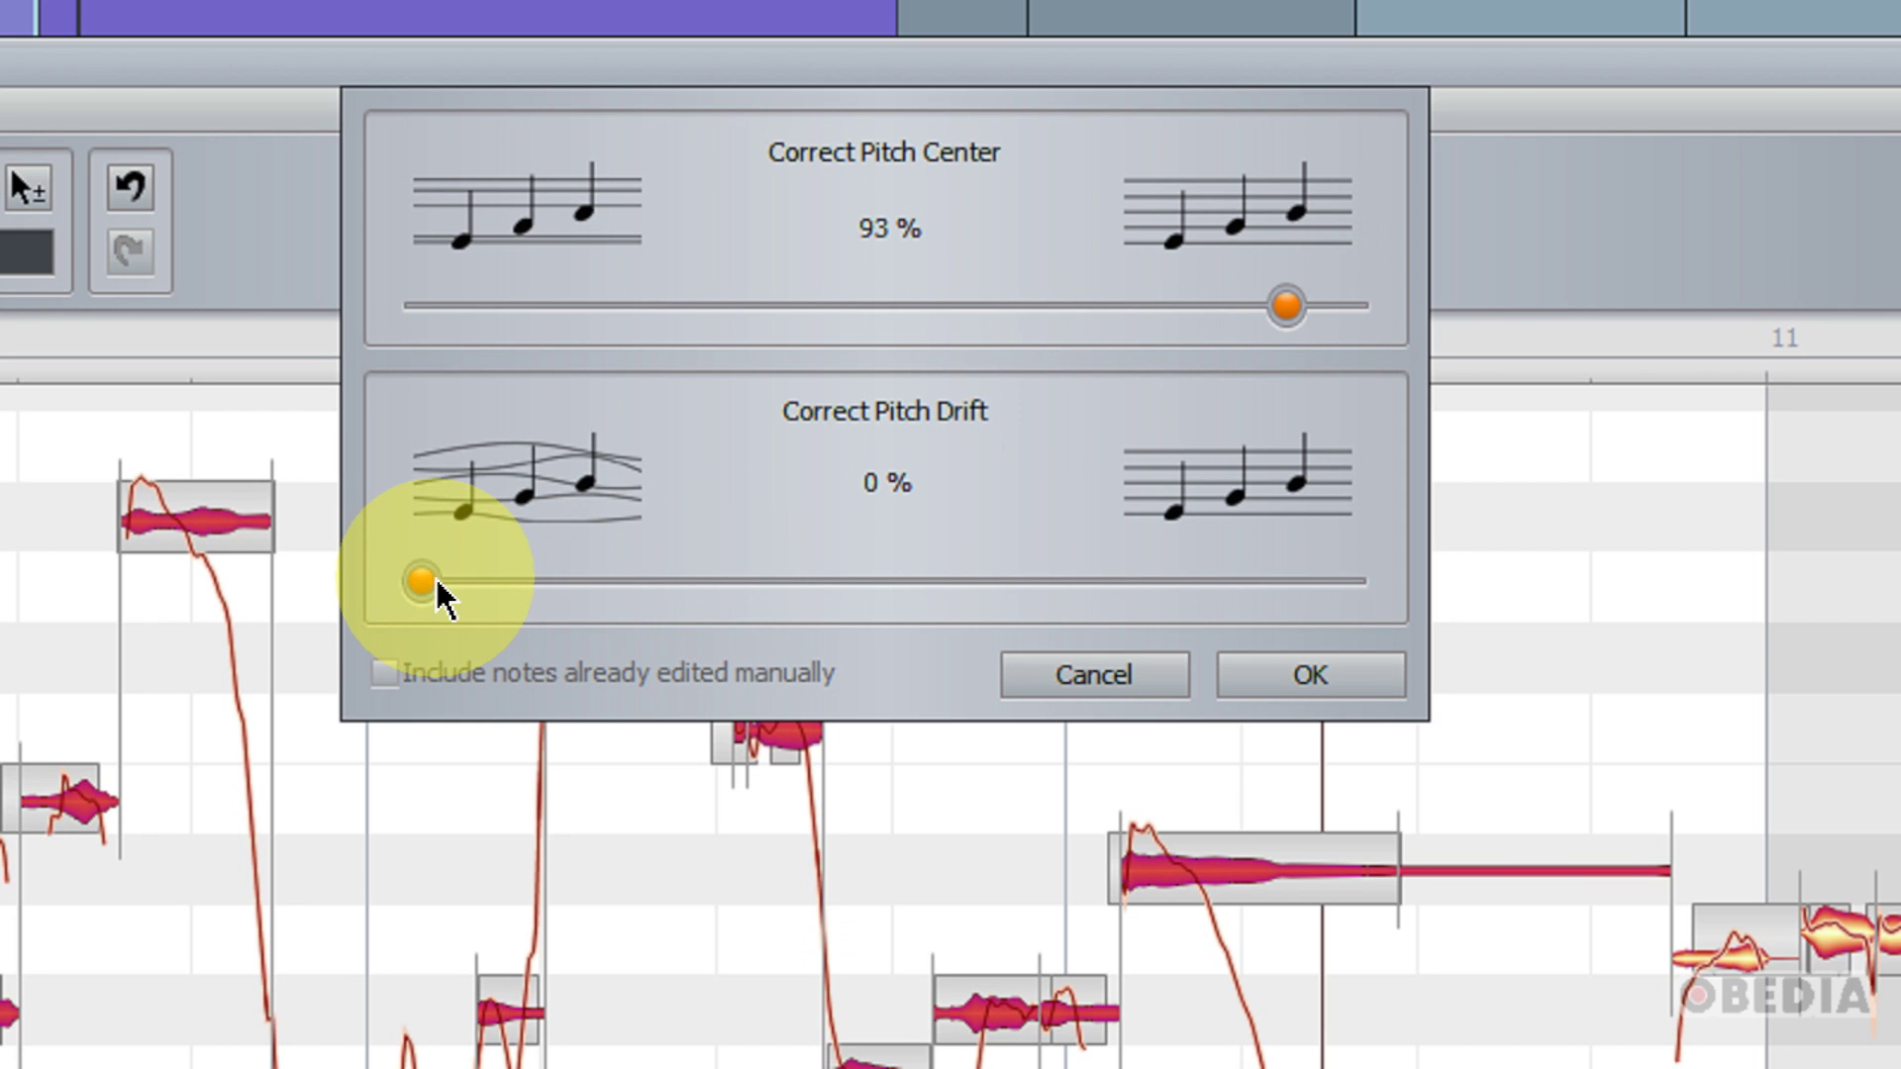
drag(426, 576, 1124, 604)
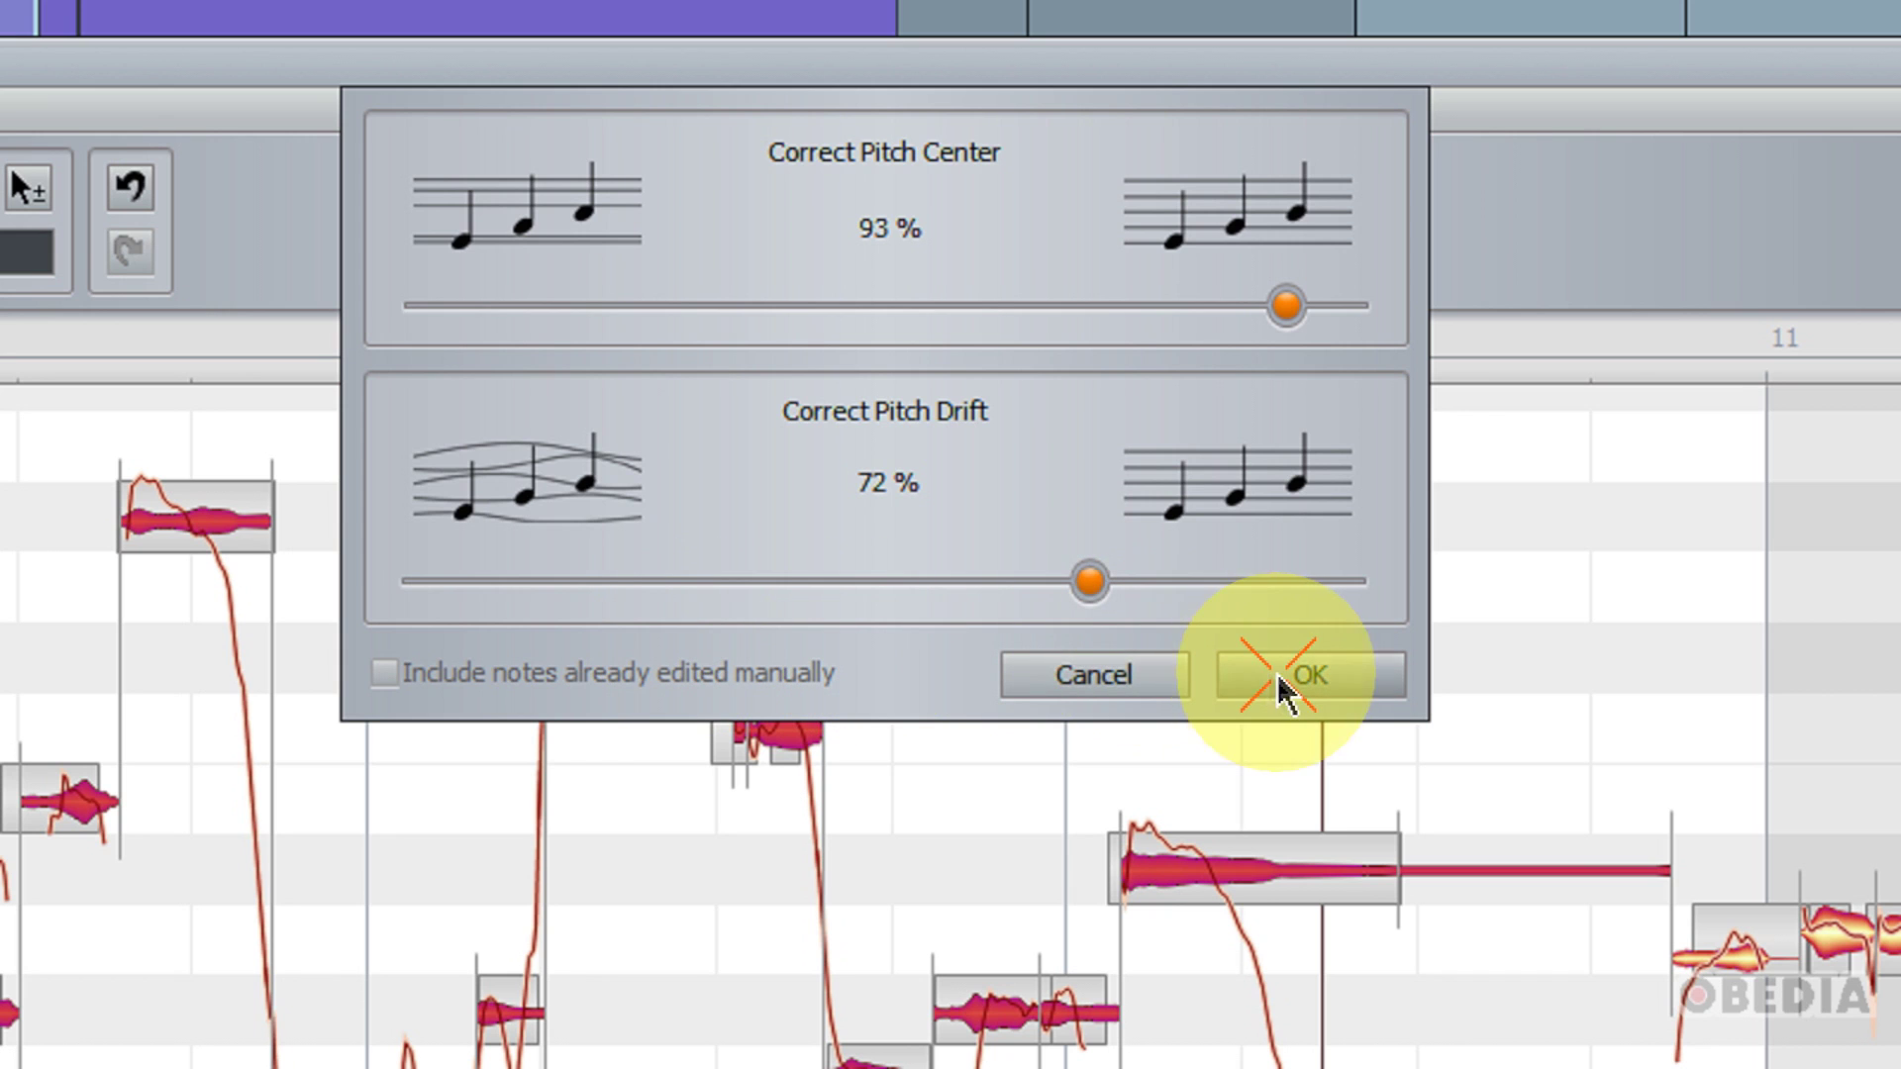
click(1139, 683)
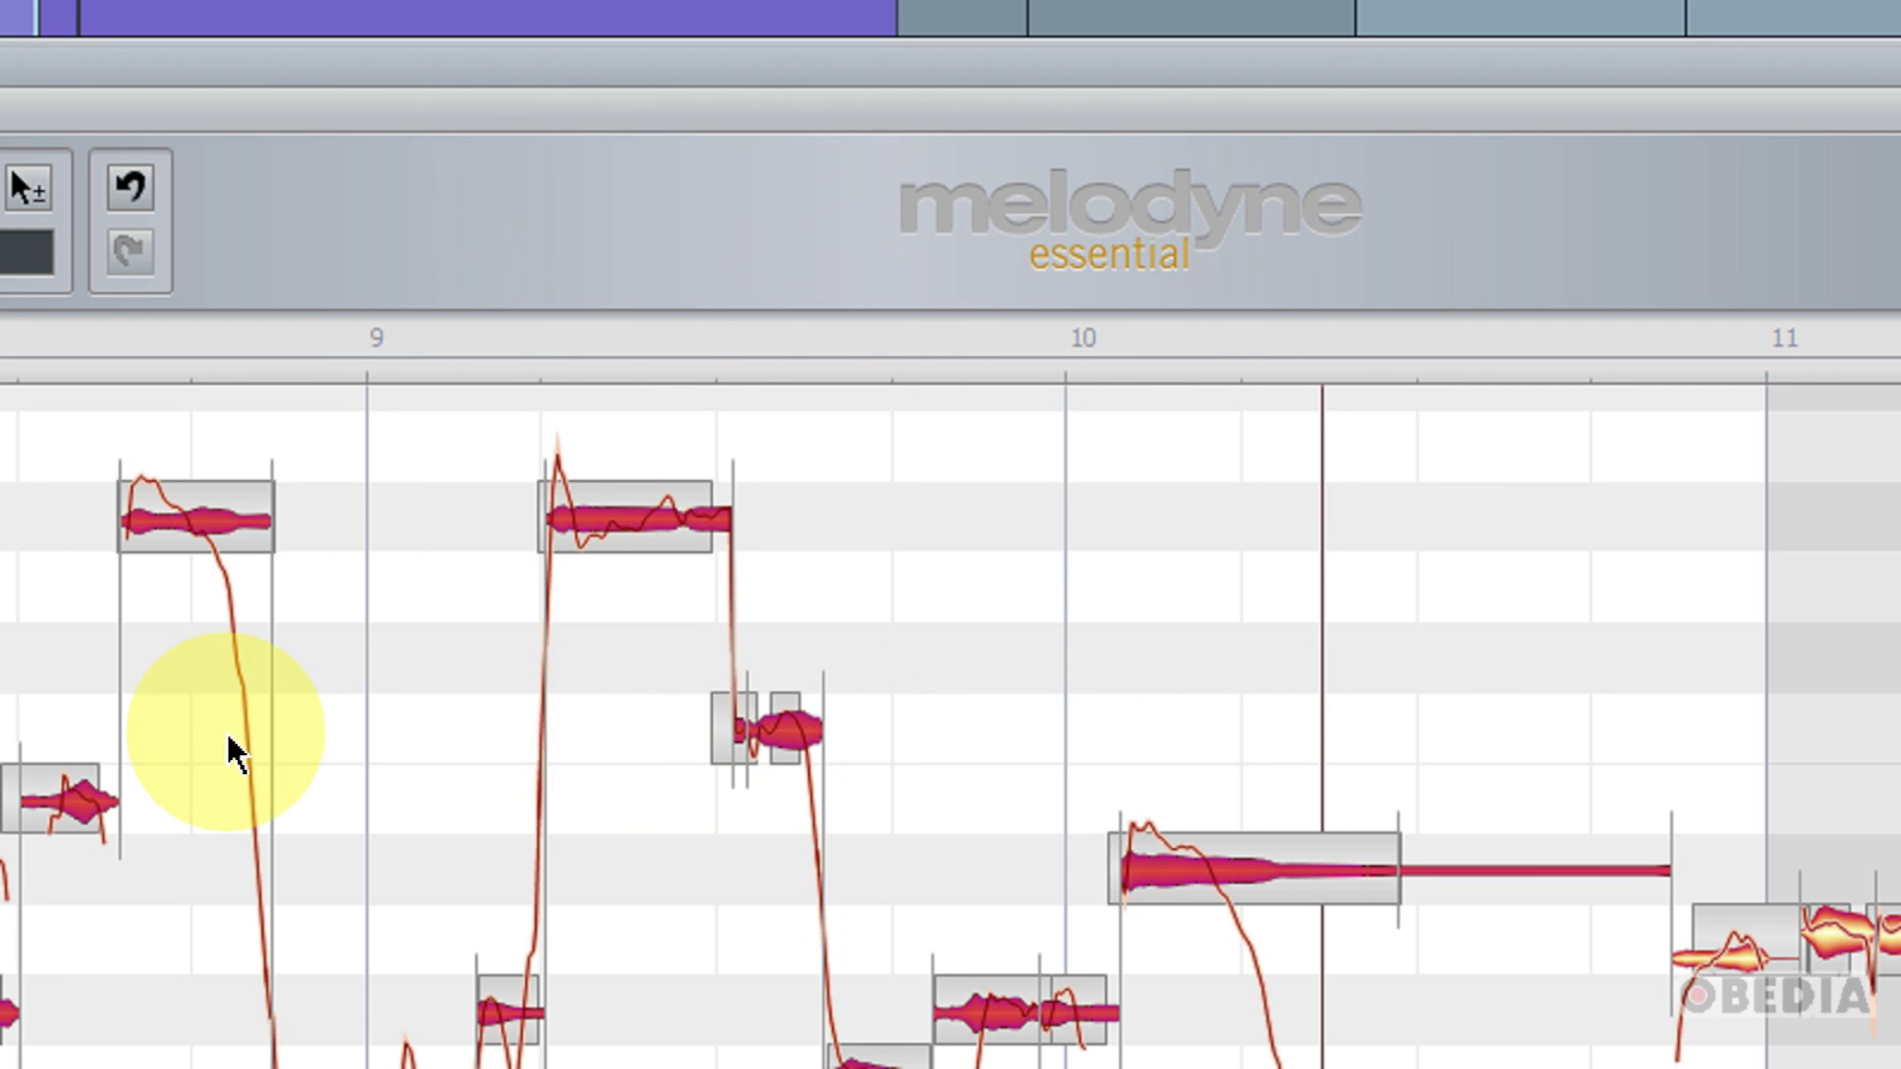
click(748, 770)
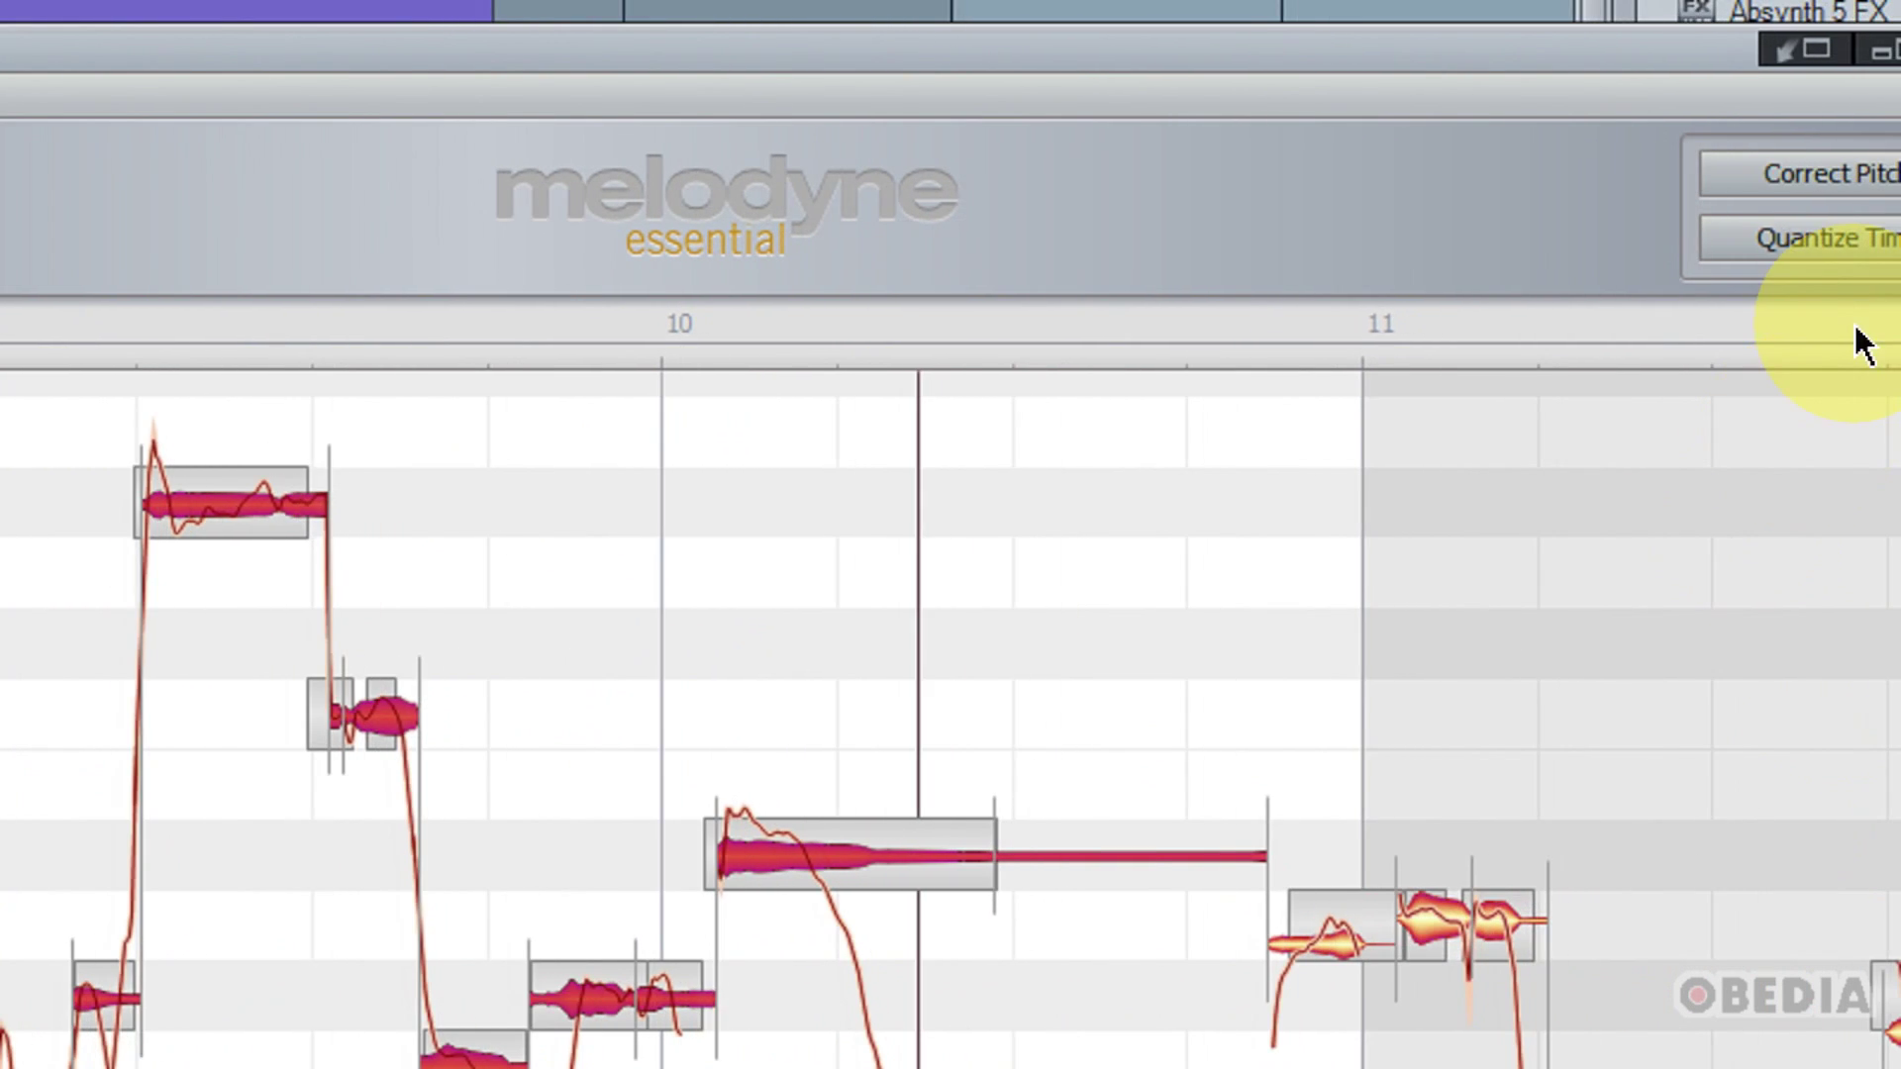
Quantize Vocal Jeff's selected notes to a 1/4 groove with 64% intensity.
click(1803, 237)
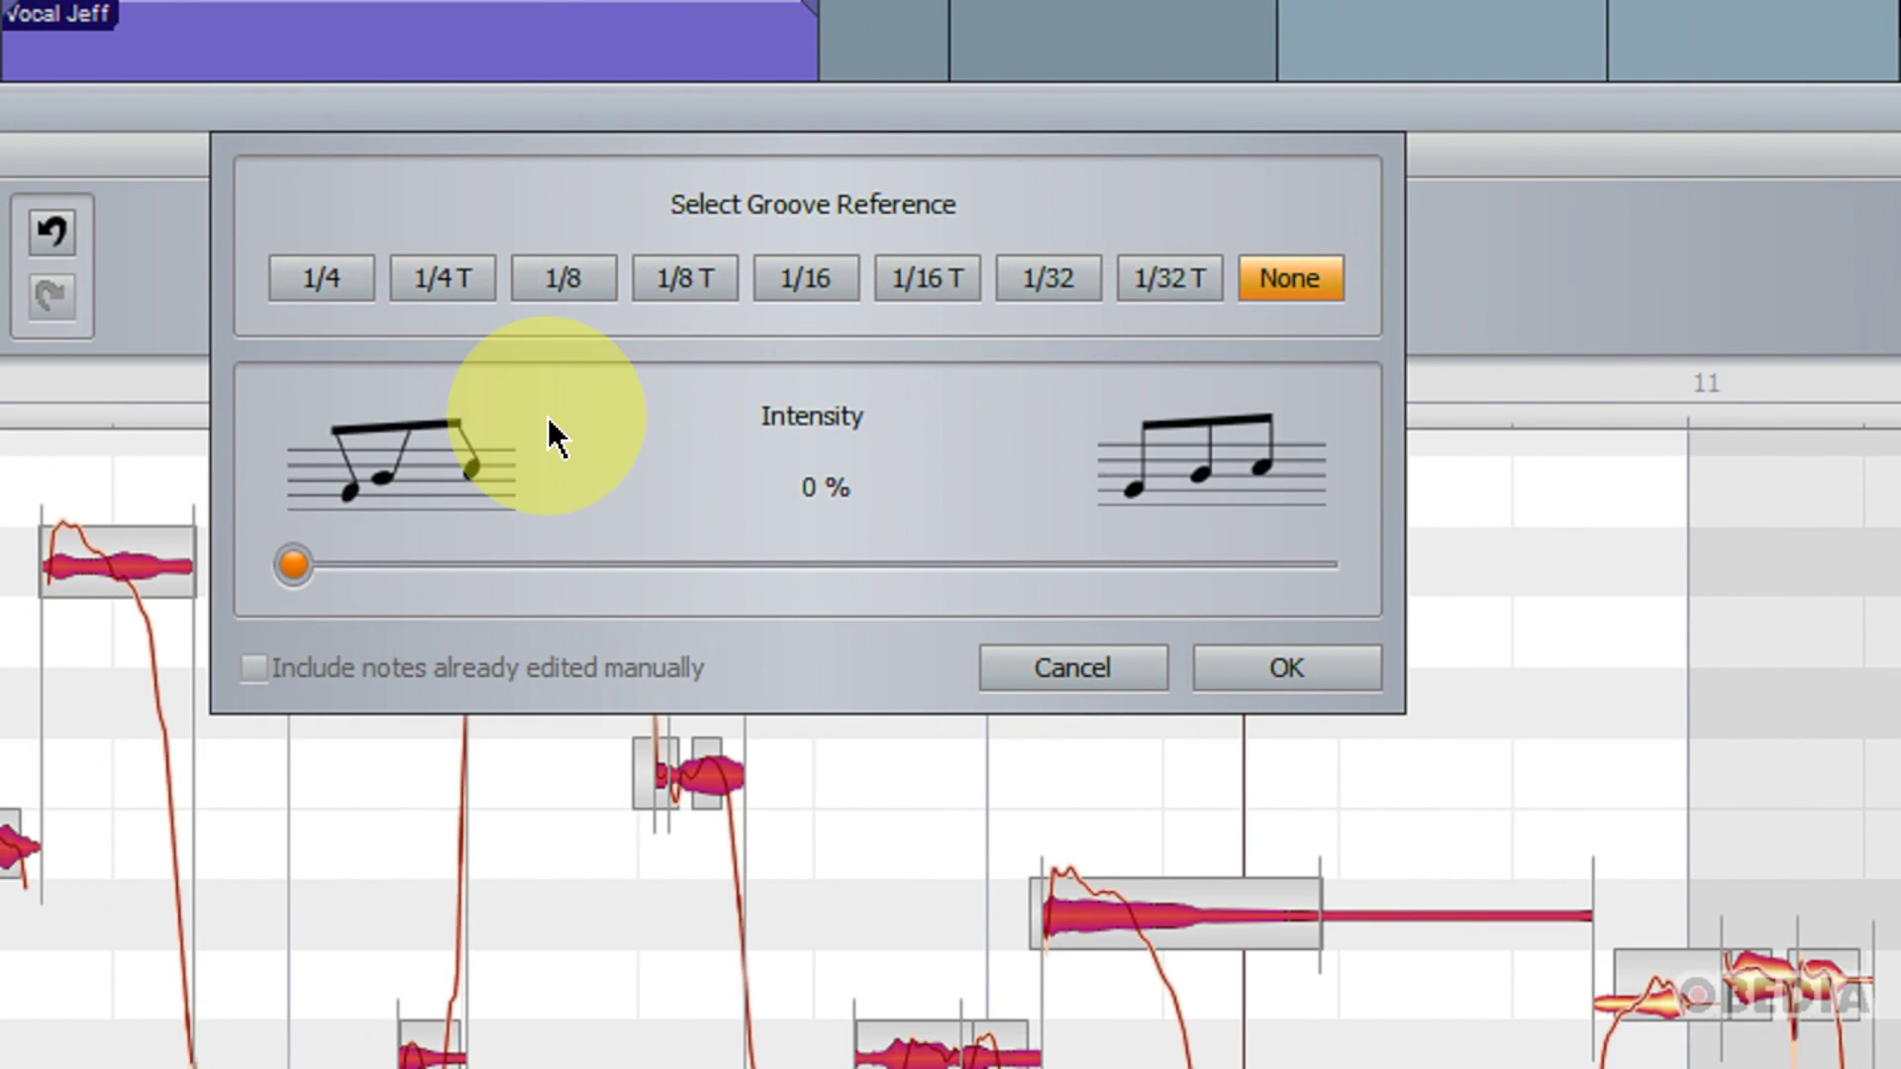
click(351, 305)
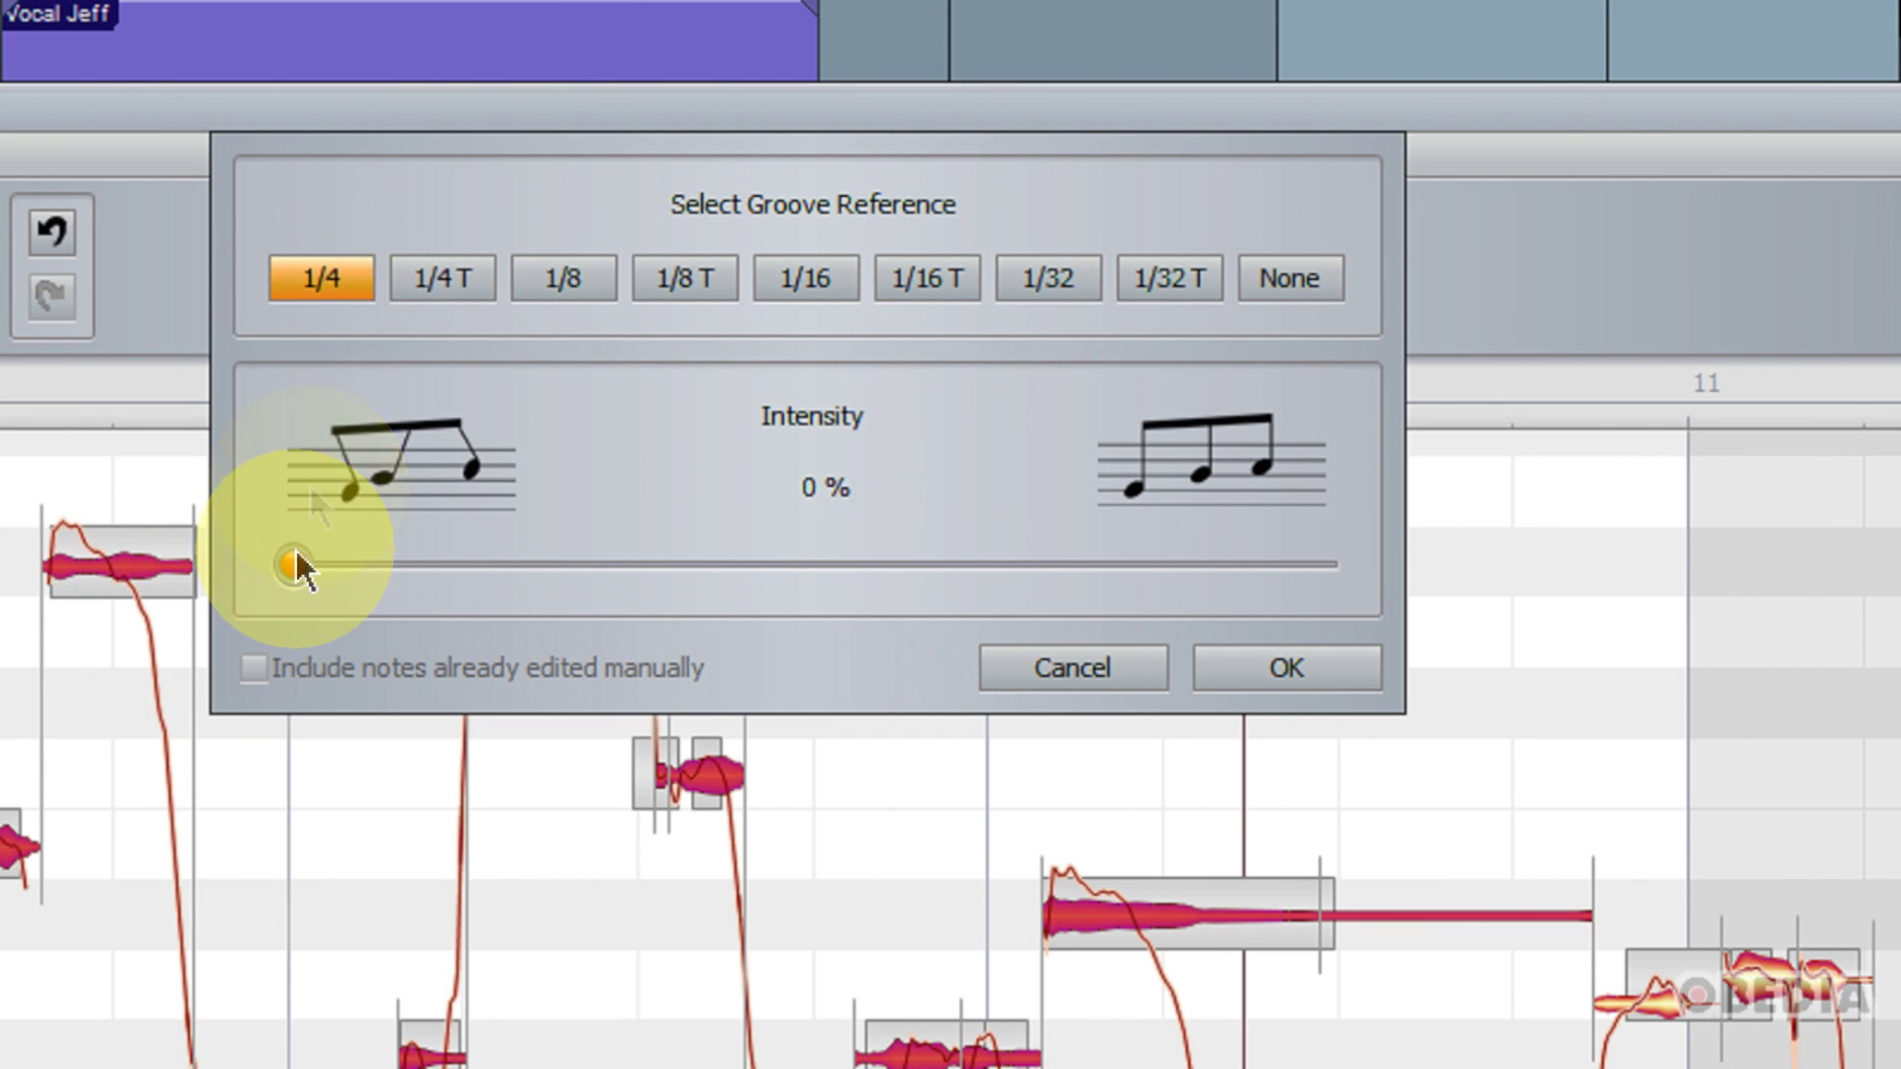
drag(295, 562, 607, 798)
drag(577, 545, 952, 551)
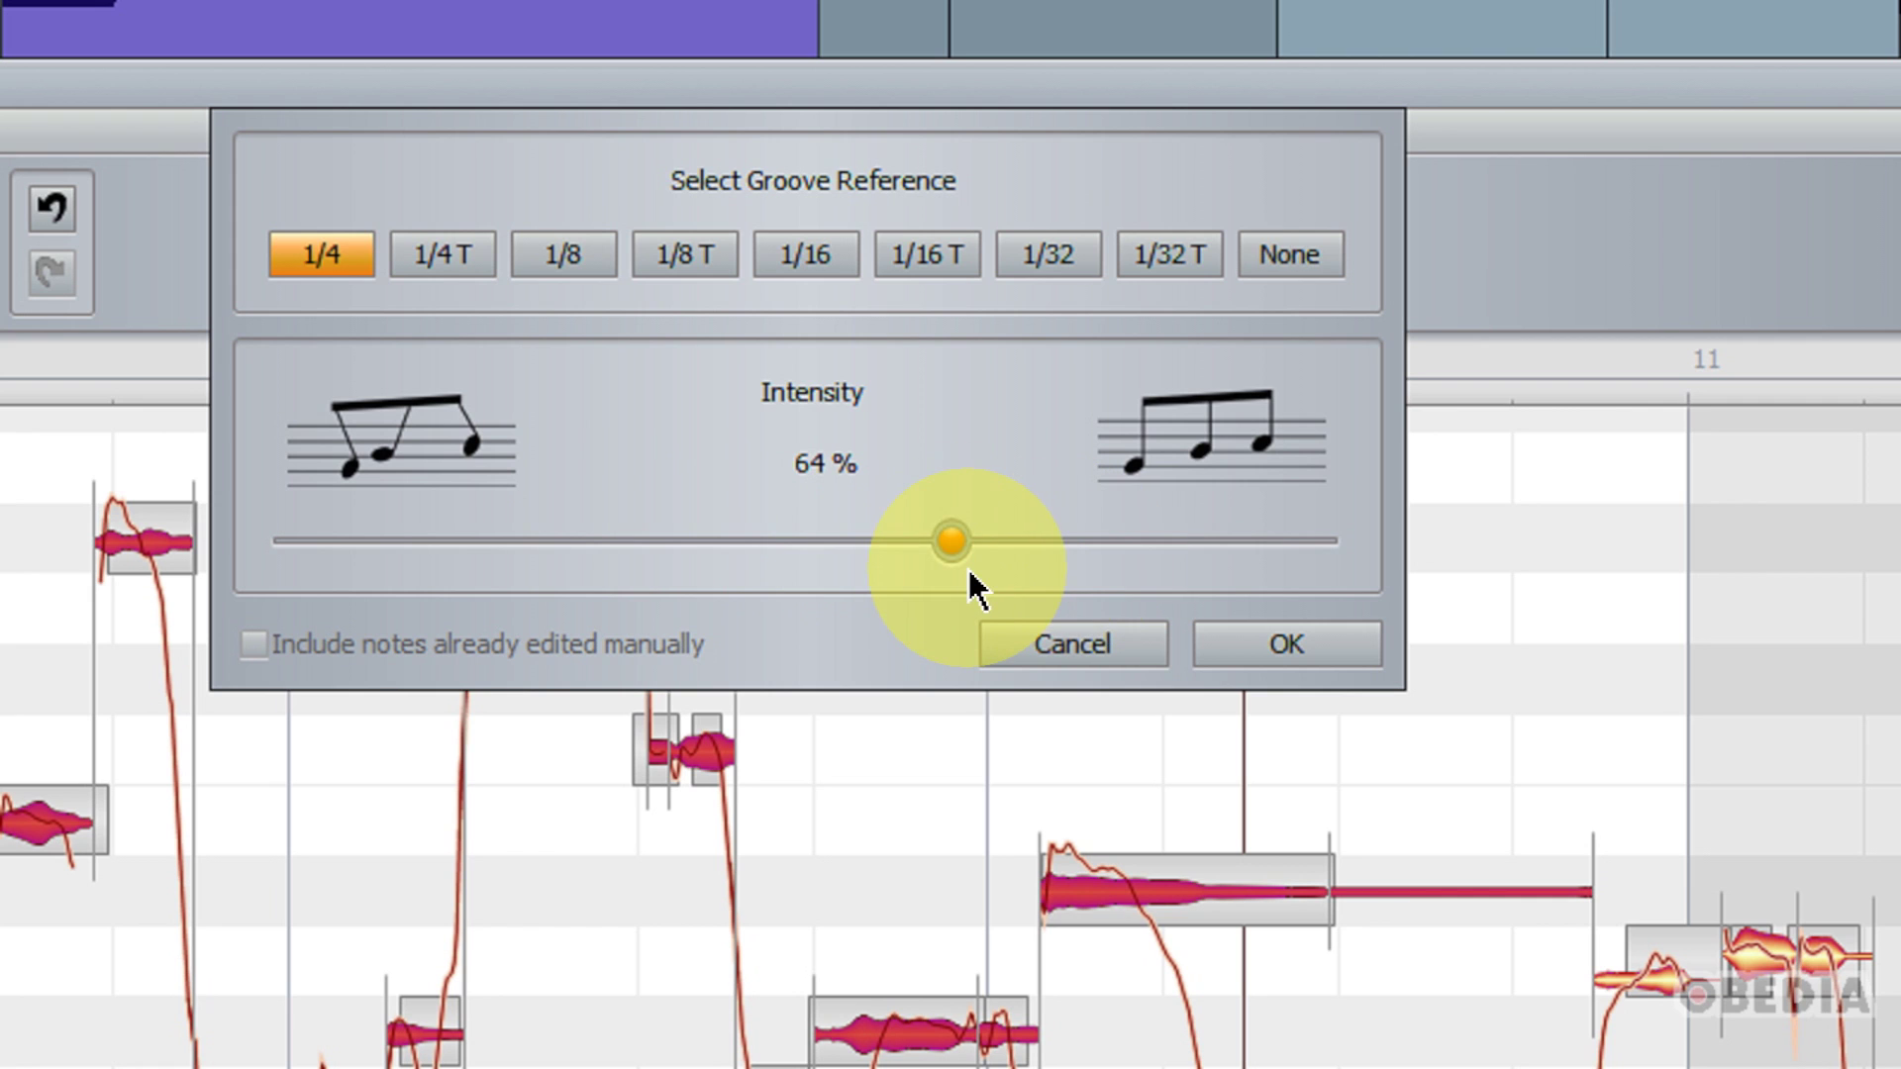
click(1239, 649)
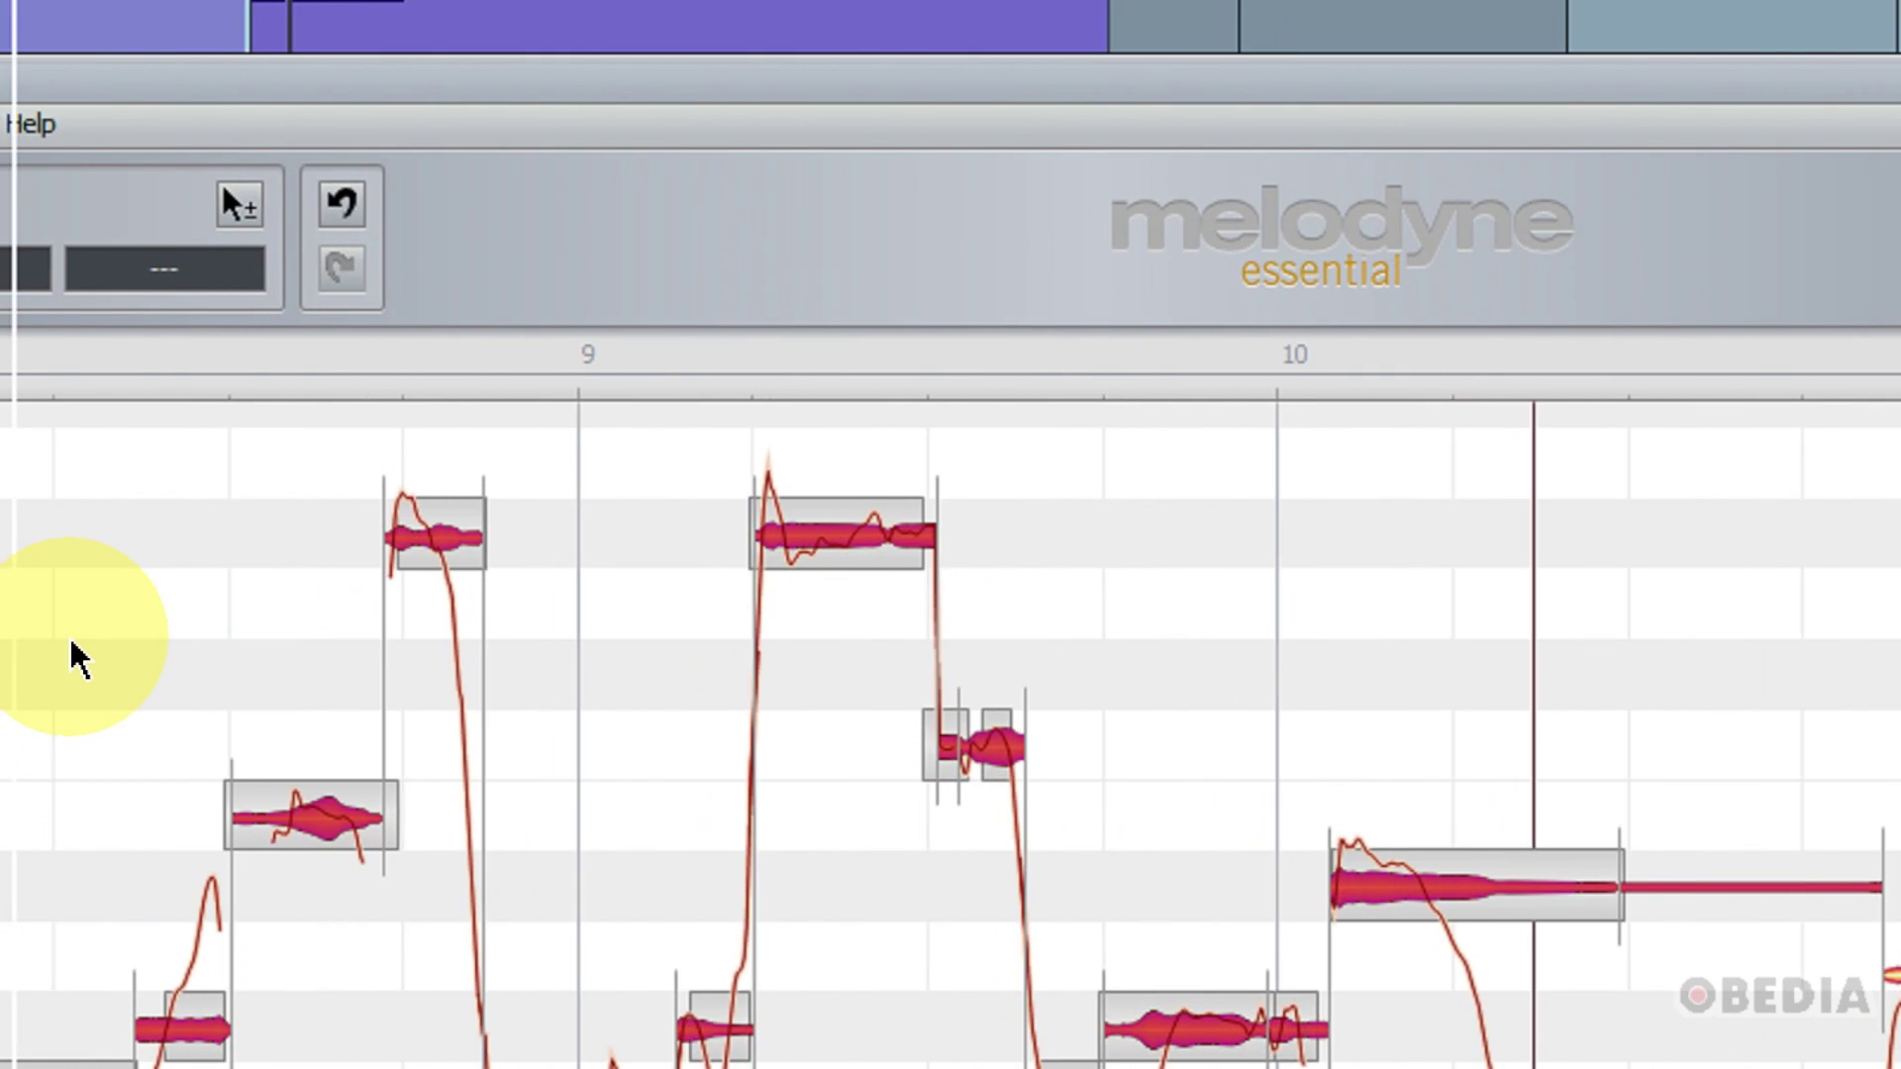
click(87, 376)
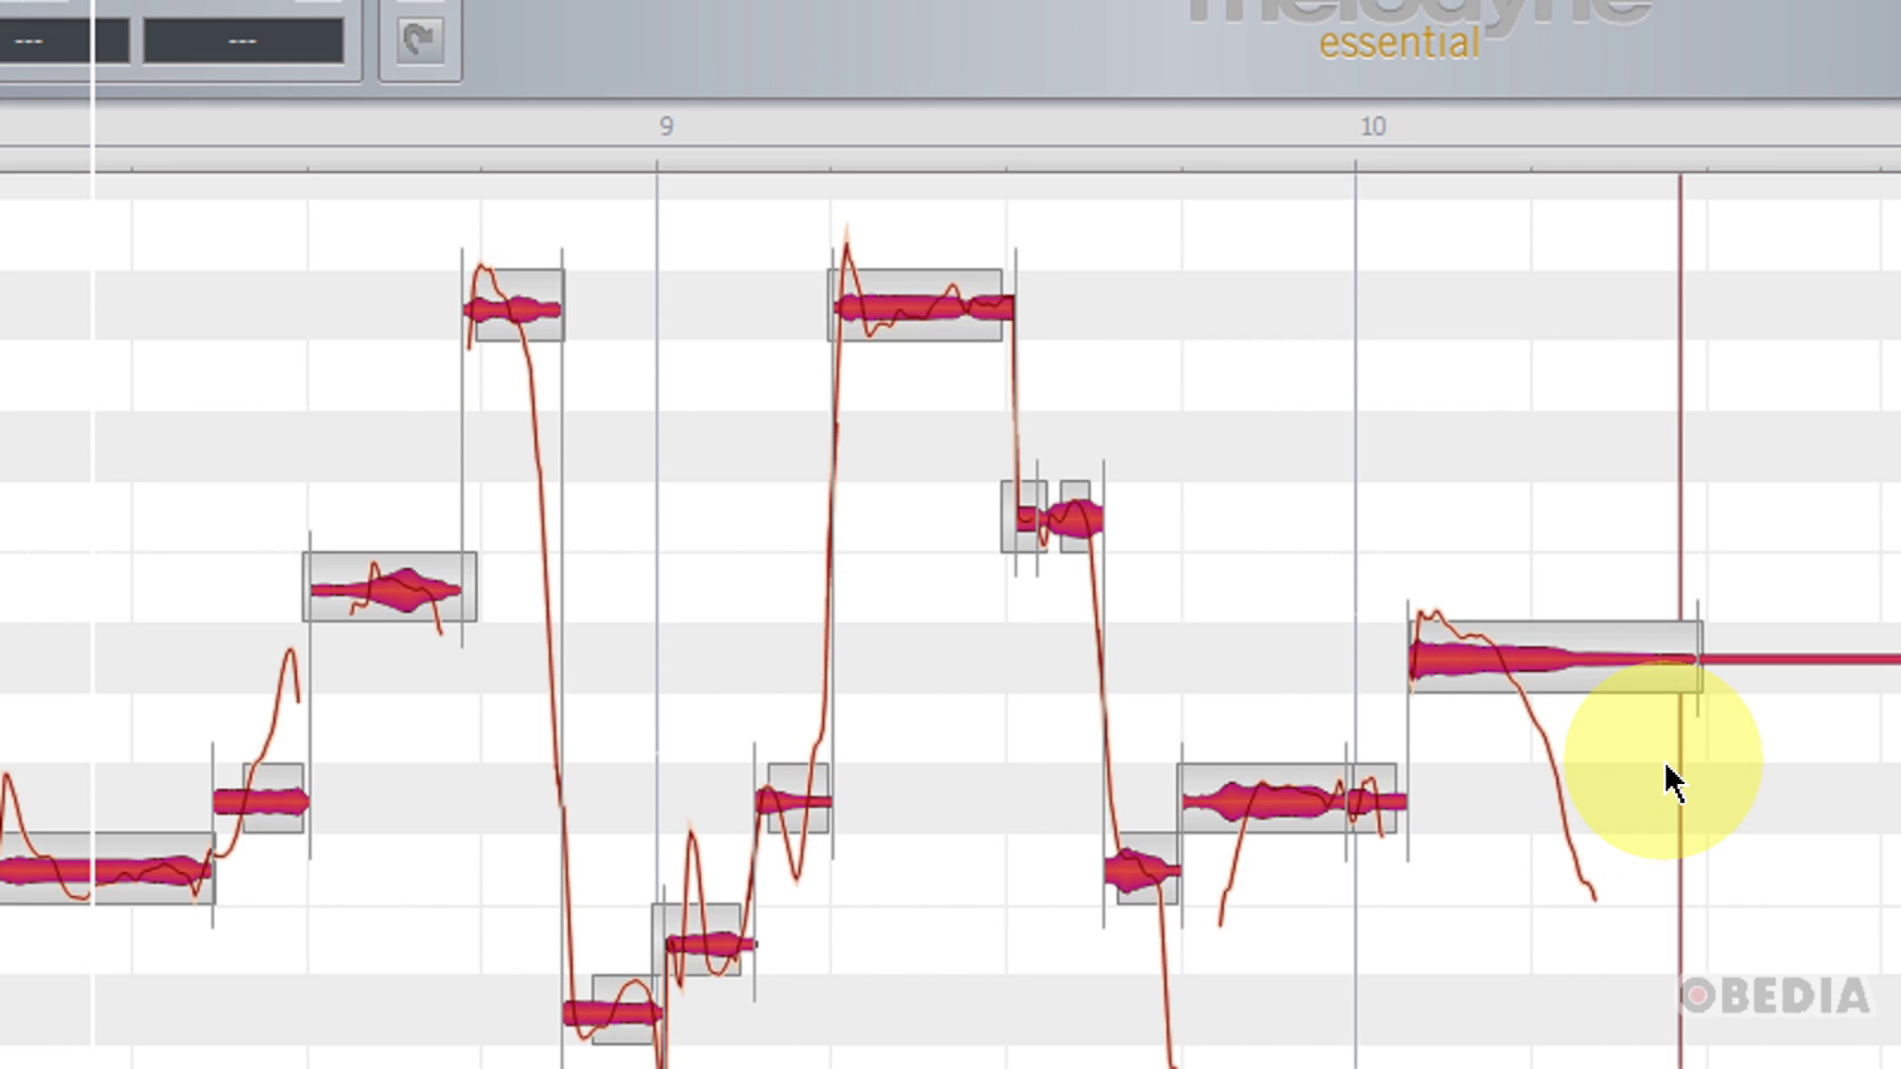
click(1156, 462)
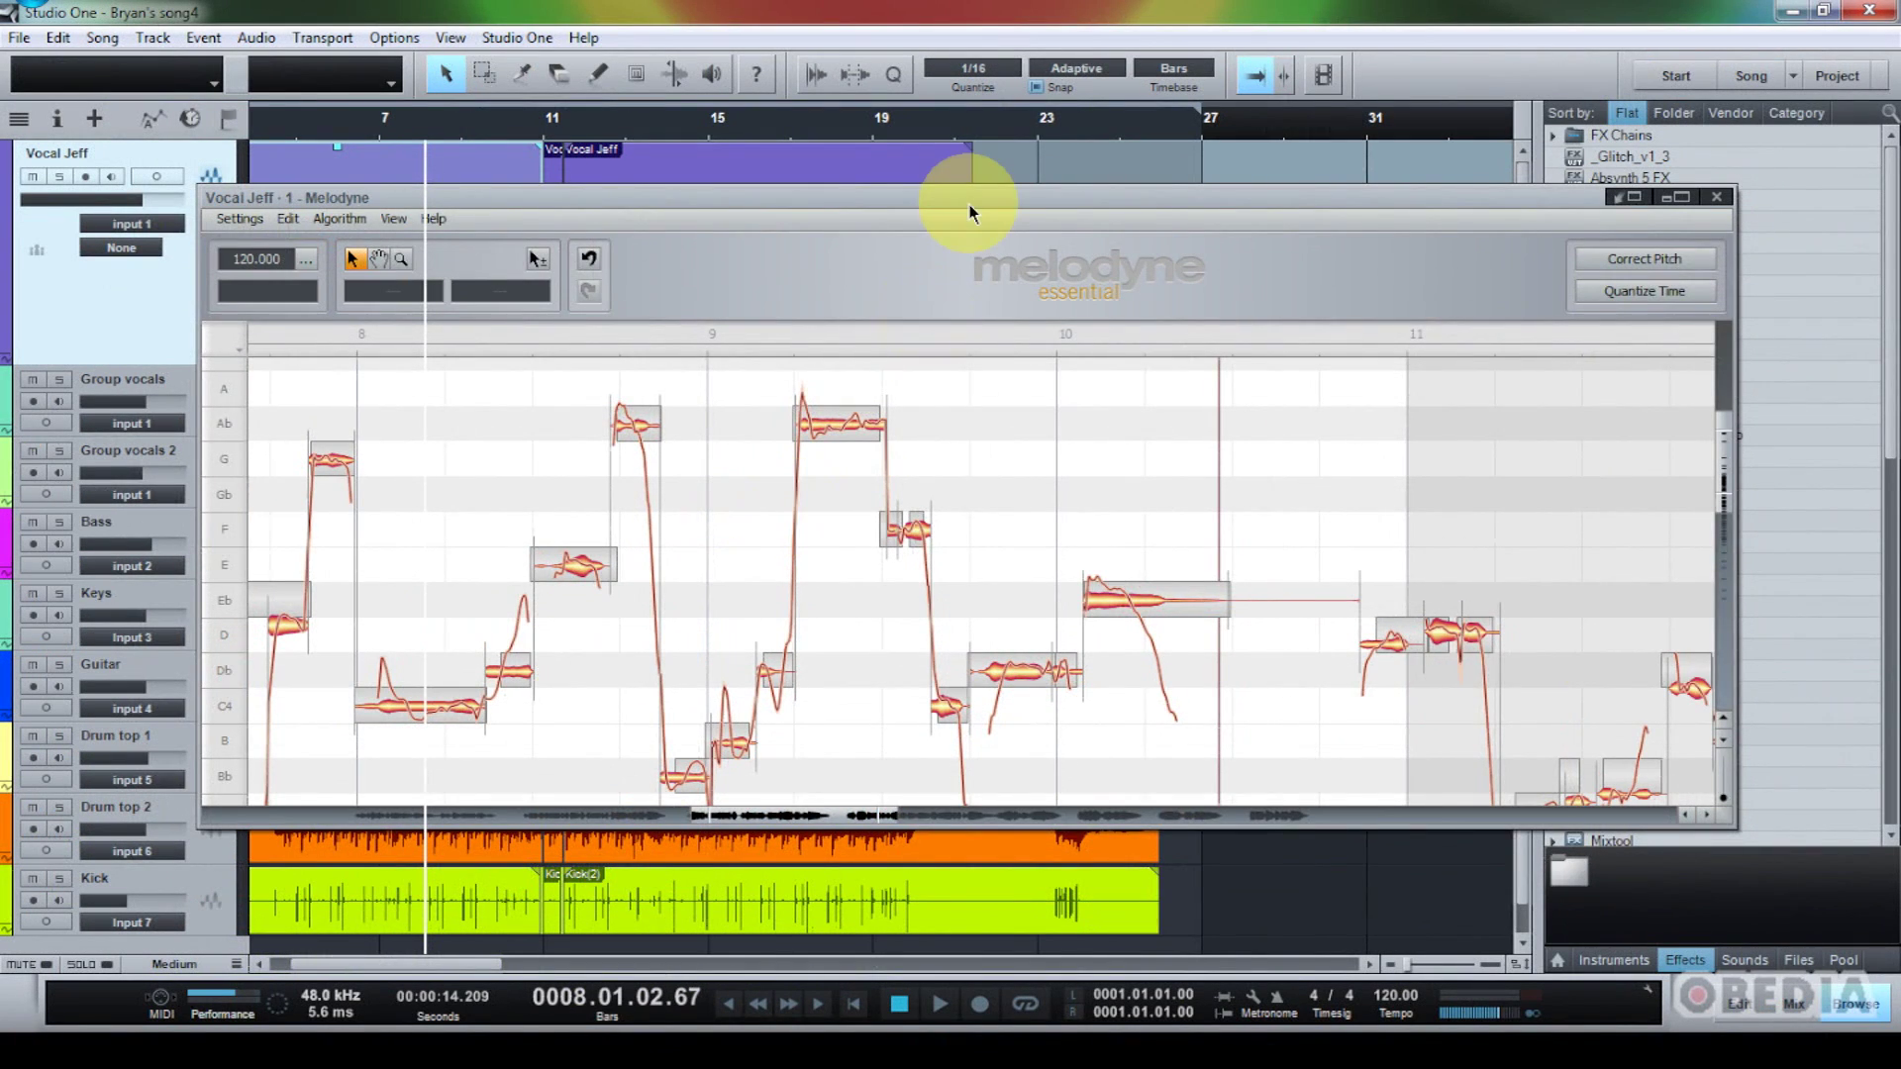
Move the Melodyne editor down and left so the Vocal Jeff waveform shows above it.
drag(971, 211, 881, 296)
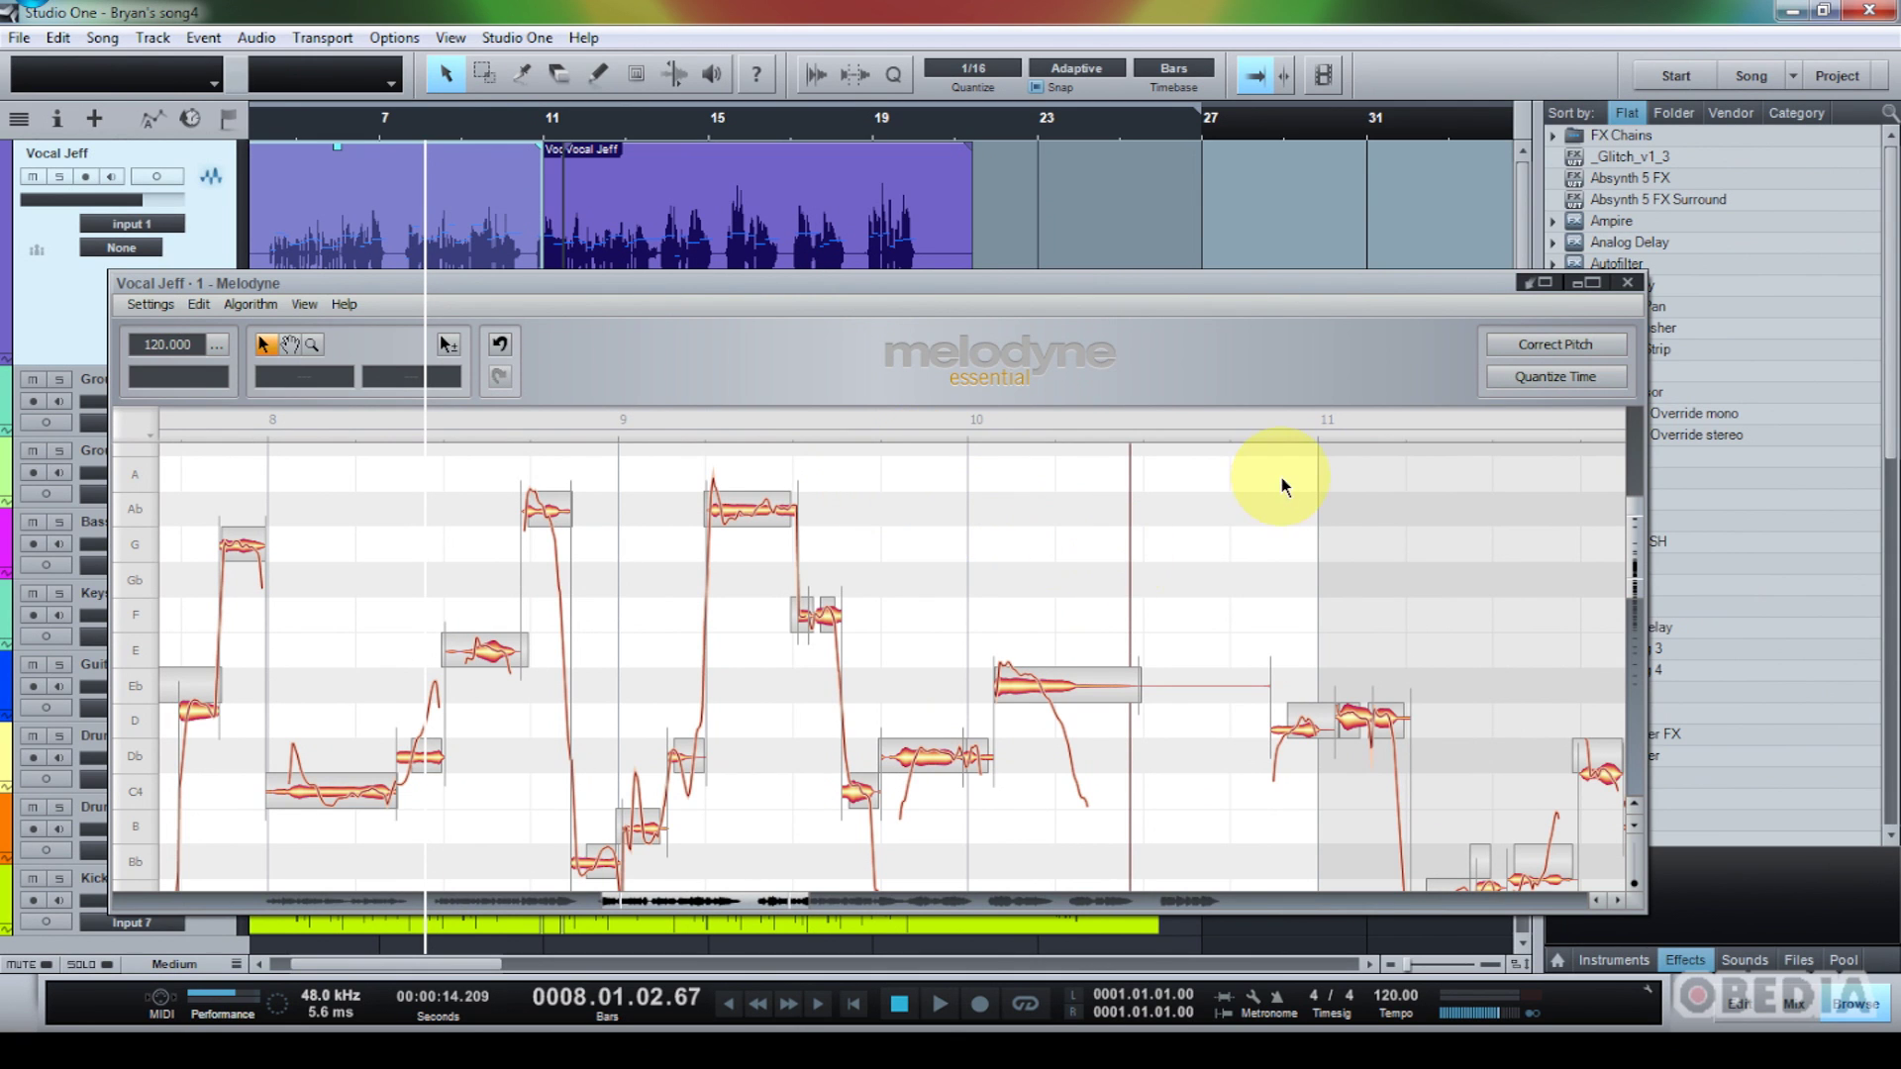
drag(1181, 288, 1186, 301)
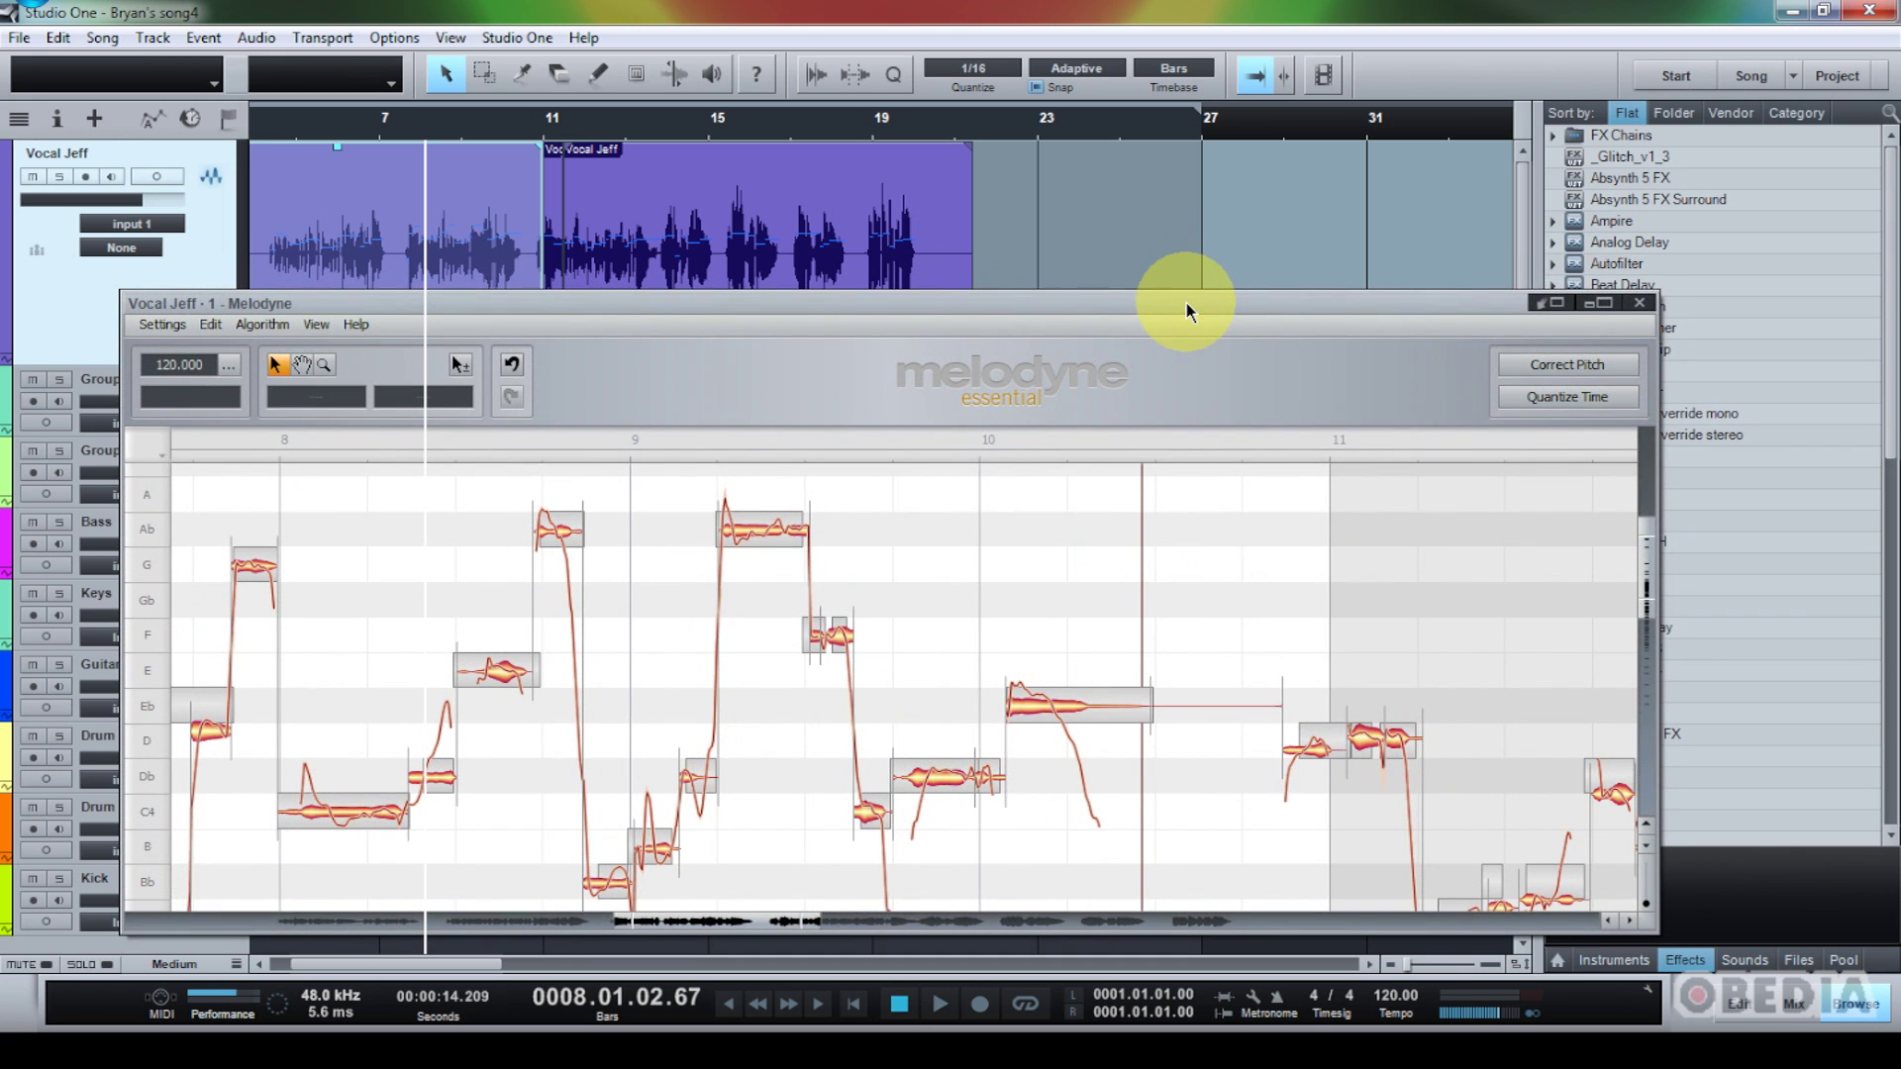